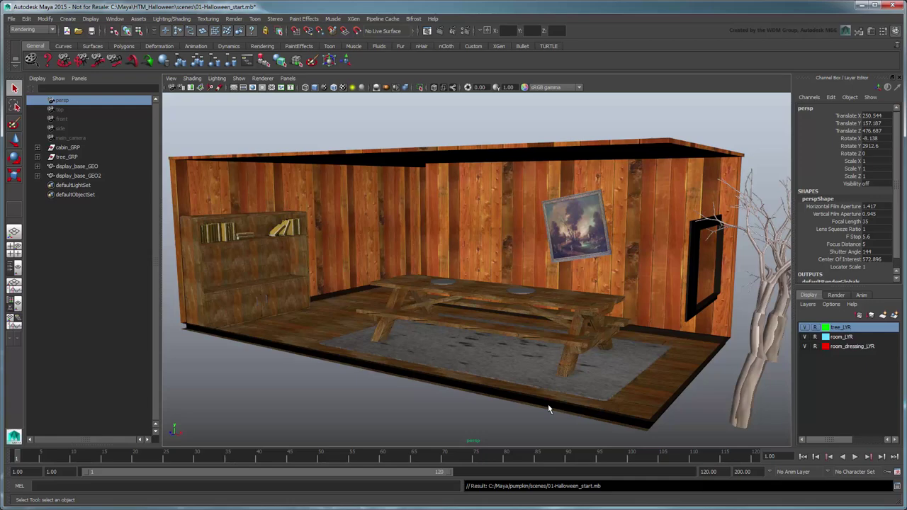
Select both round display stands on the table and play back their spinning animation
scroll(549, 391, "up", 5)
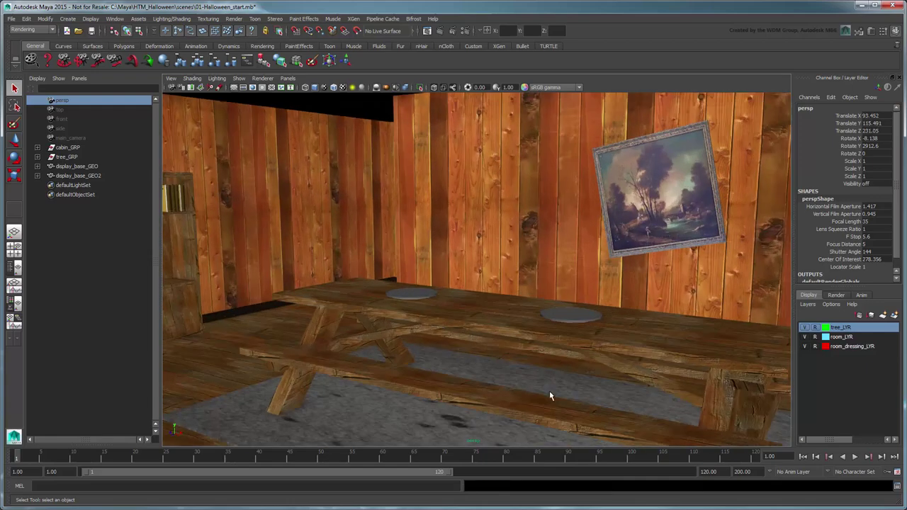
scroll(549, 397, "up", 6)
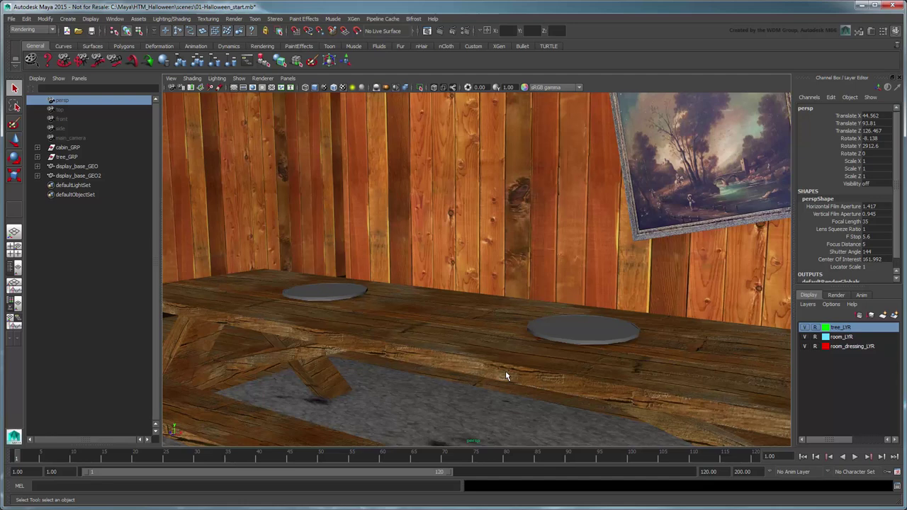
left_click(324, 298)
left_click(601, 337, "shift")
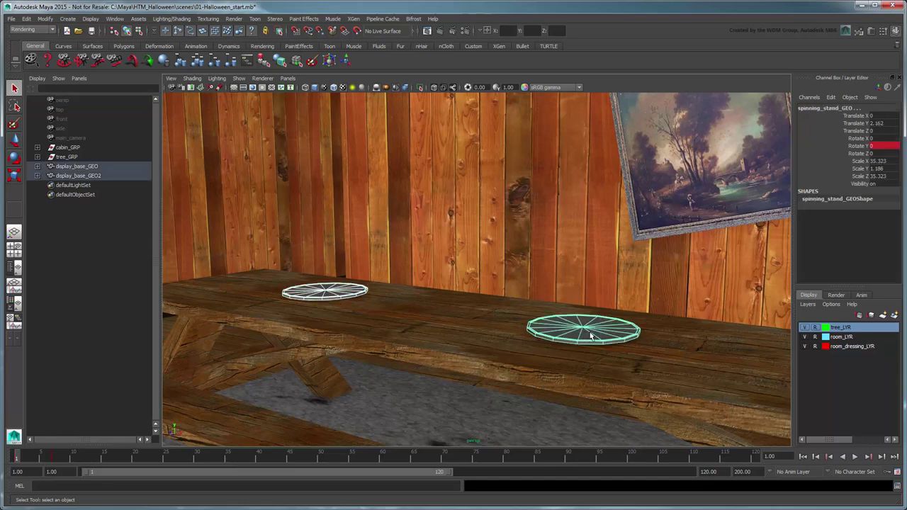
key("alt+v")
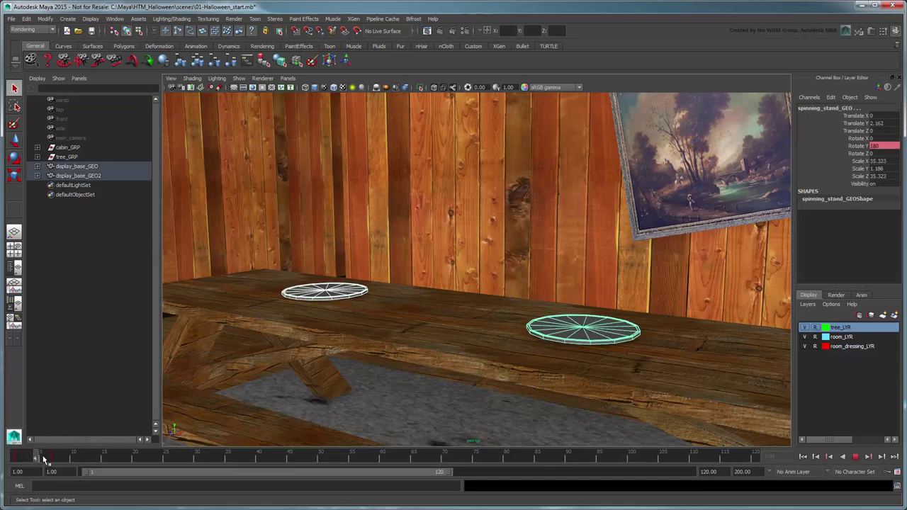
key("alt+v")
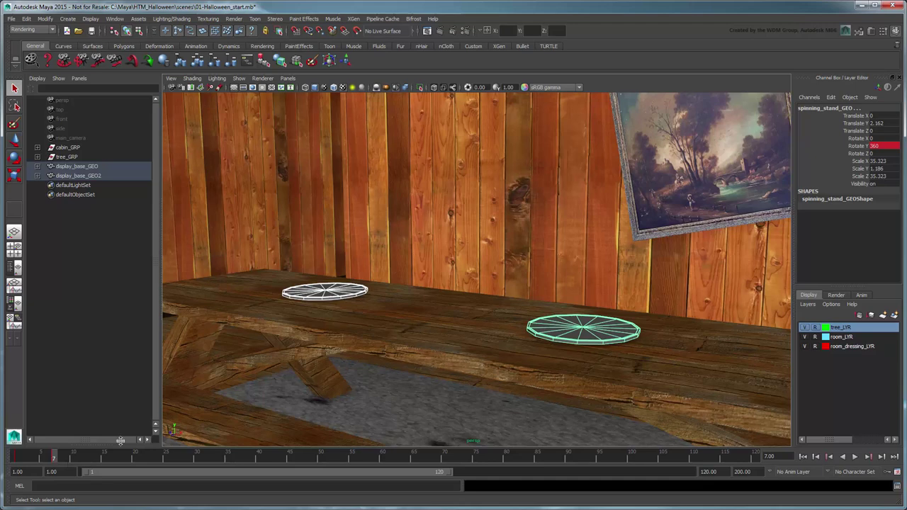
left_click(297, 392)
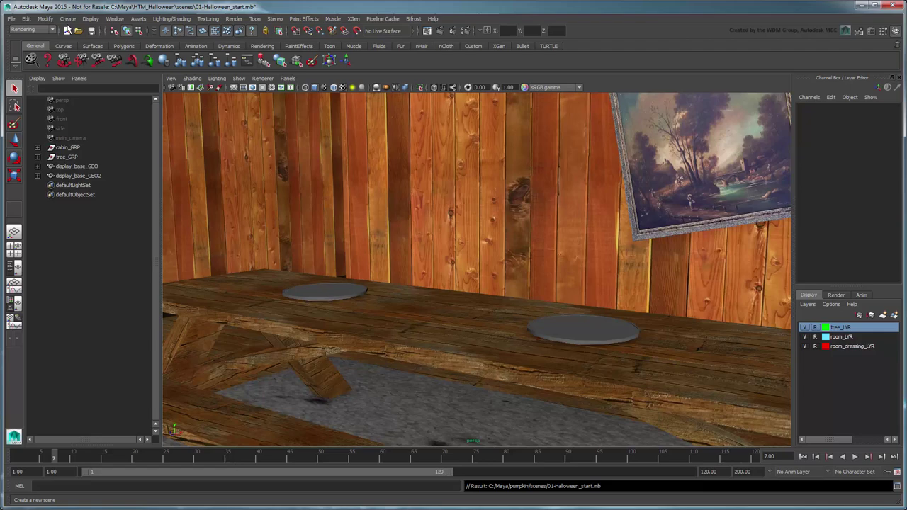
Create a polygon sphere, raise it above the table to about Y 78.35 and scale it uniformly to about 18.5
left_click(67, 19)
mouse_move(90, 41)
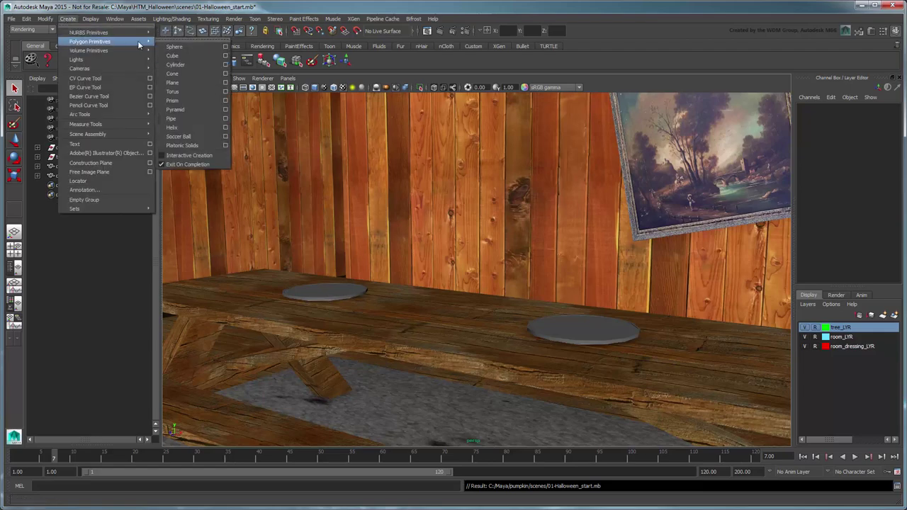
left_click(207, 46)
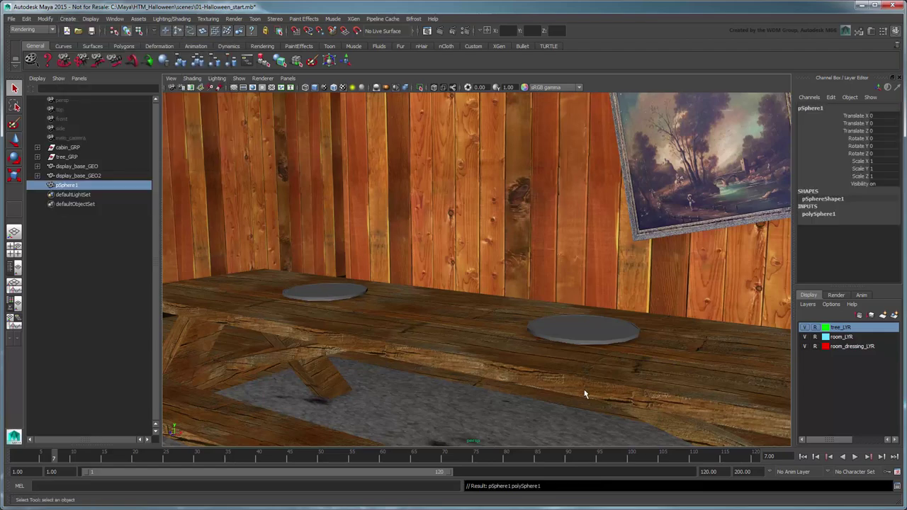
key("w")
left_click_drag(589, 408, 715, 282, "alt")
scroll(576, 406, "down", 3)
scroll(551, 241, "up", 3)
key("r")
key("w")
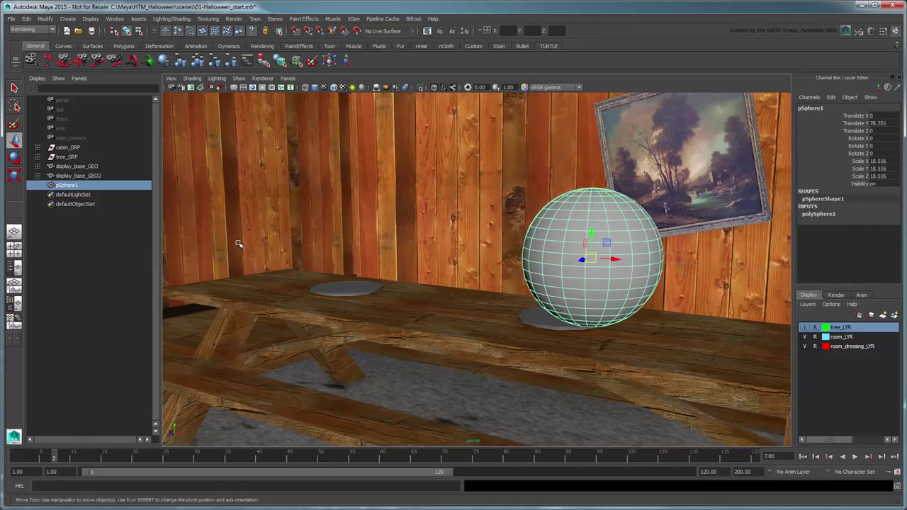
Rename the new sphere as Pumpkin1_GEO
double_click(71, 187)
type("Pum")
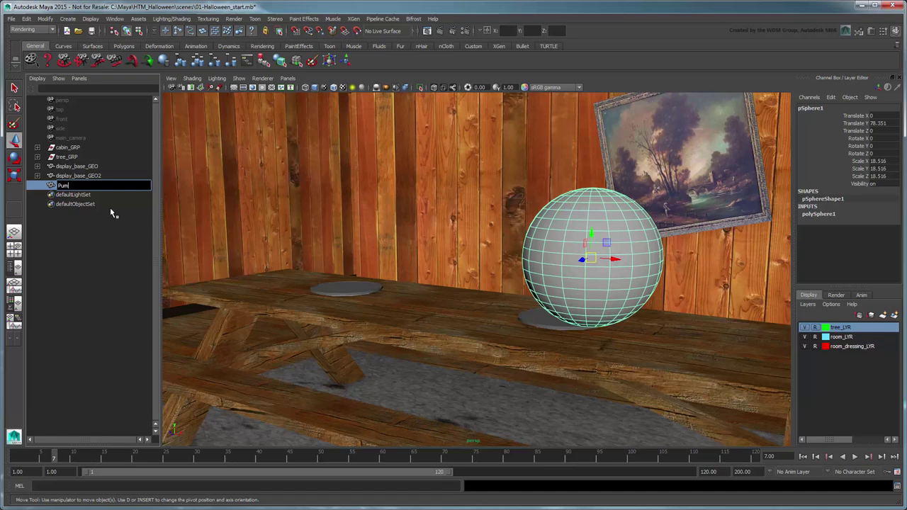
type("pkin1_GEO")
key("Return")
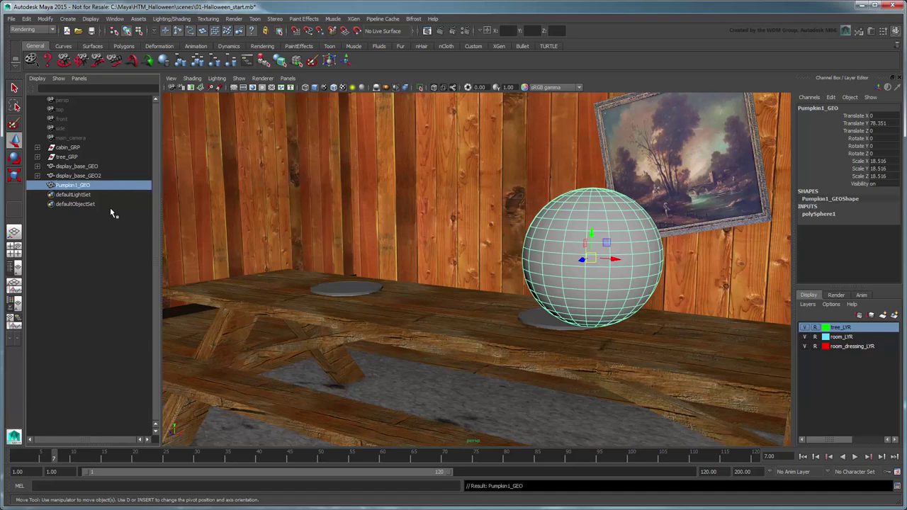
Select the sphere's top pole vertex with soft selection turned on, and review the Move tool's soft selection settings
right_click_drag(589, 216, 557, 214)
right_click_drag(588, 263, 624, 252, "alt")
middle_click_drag(623, 253, 516, 249, "alt")
left_click_drag(516, 249, 535, 275, "alt")
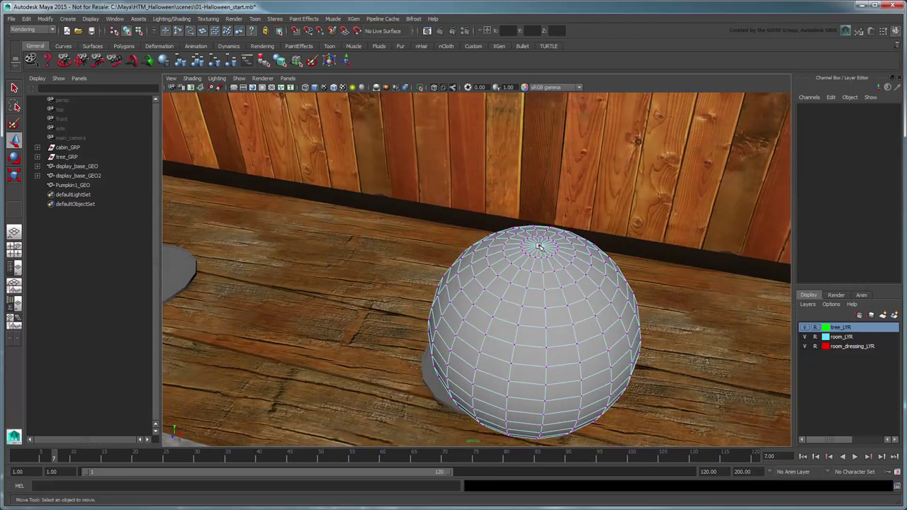
left_click(539, 246)
left_click_drag(594, 293, 514, 269, "alt")
key("b")
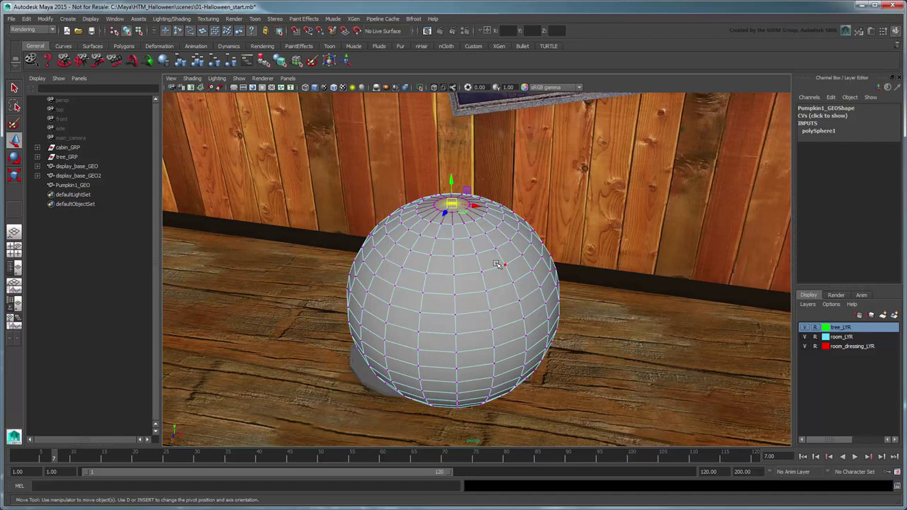
double_click(14, 139)
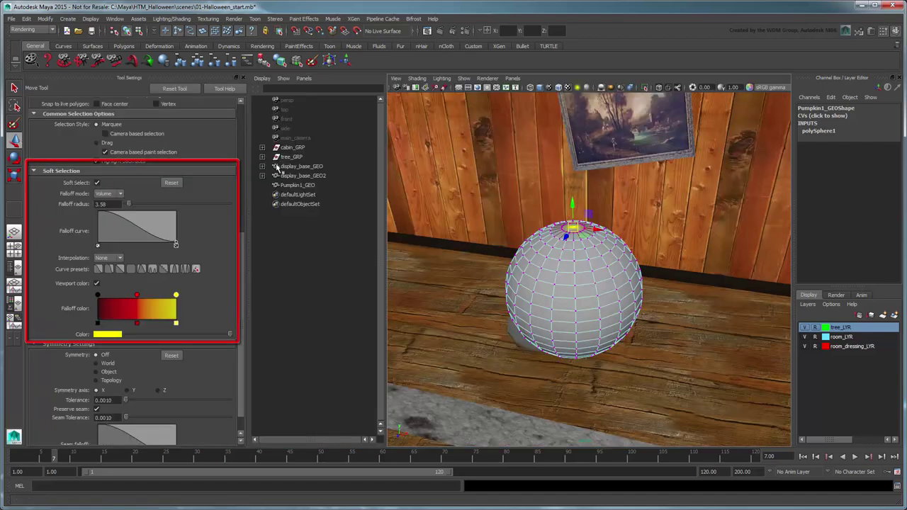
left_click(238, 77)
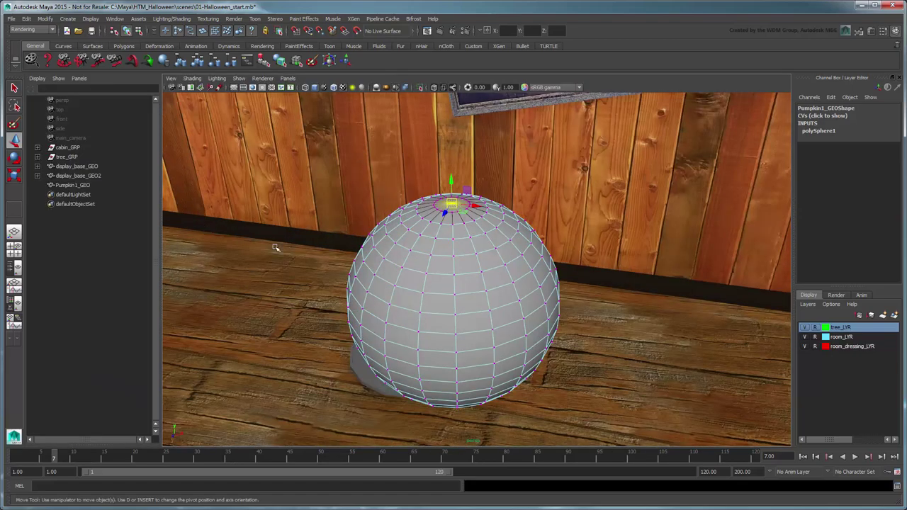
Widen the soft selection falloff over the sphere's upper part and move the top vertex down to form a dimple
key("b")
left_click_drag(451, 203, 453, 203)
middle_click_drag(451, 204, 519, 212)
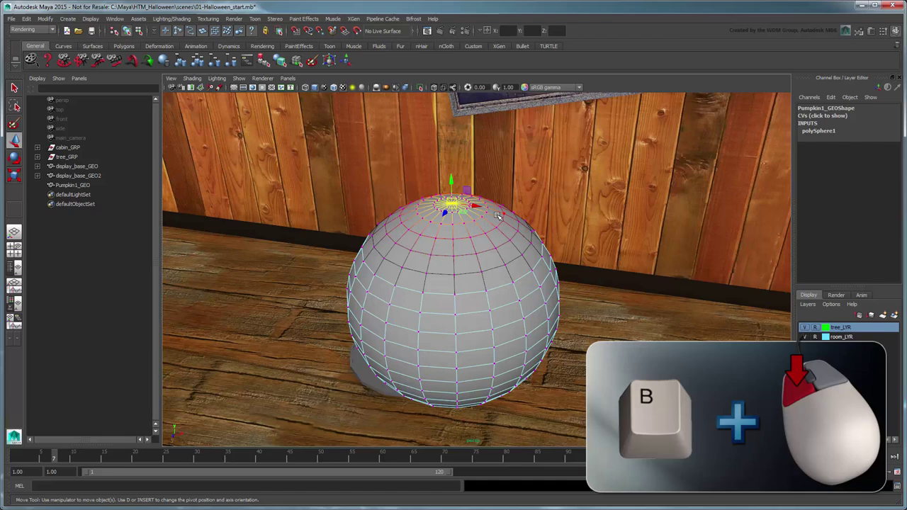
left_click_drag(504, 247, 506, 225, "alt")
middle_click_drag(496, 195, 478, 267, "alt")
key("b")
left_click_drag(441, 188, 475, 193)
middle_click_drag(474, 193, 473, 193)
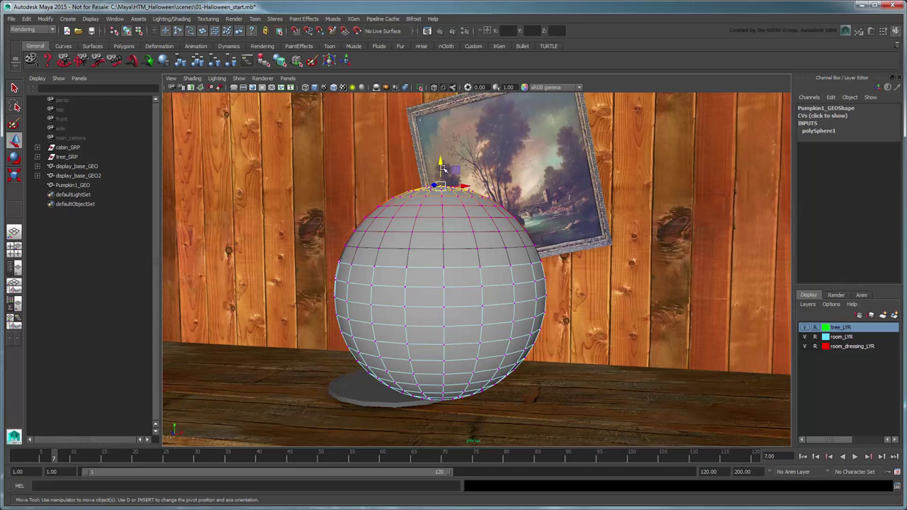
left_click_drag(439, 160, 500, 268)
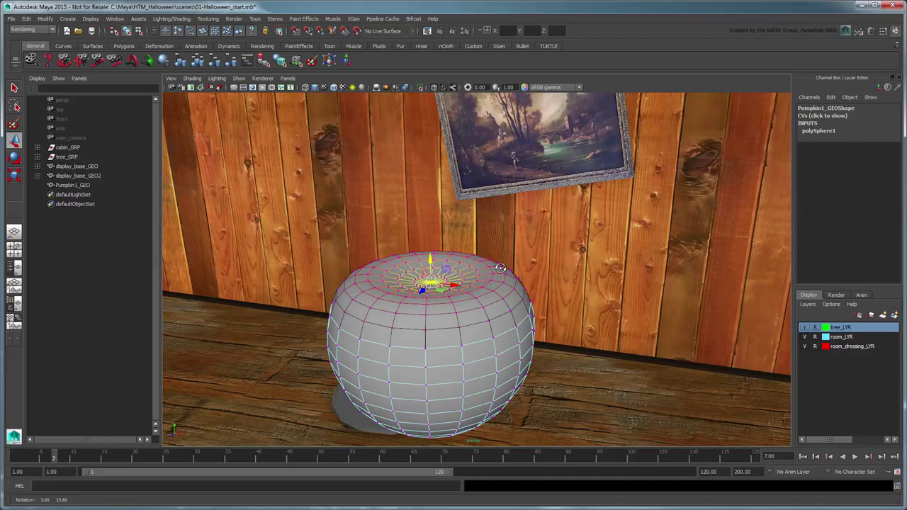
Select the bottom pole vertex, reduce its soft selection falloff and move it up to indent the underside
left_click_drag(500, 268, 505, 255, "alt")
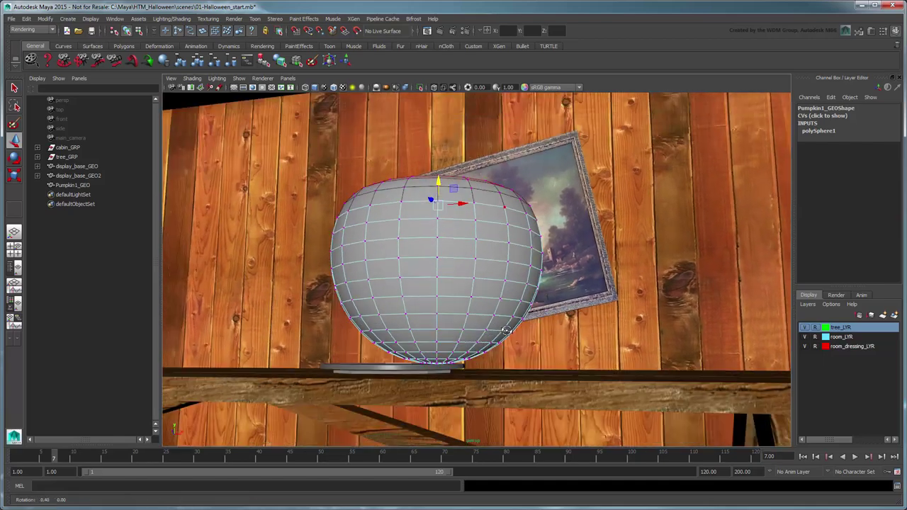
right_click_drag(506, 330, 534, 354, "alt")
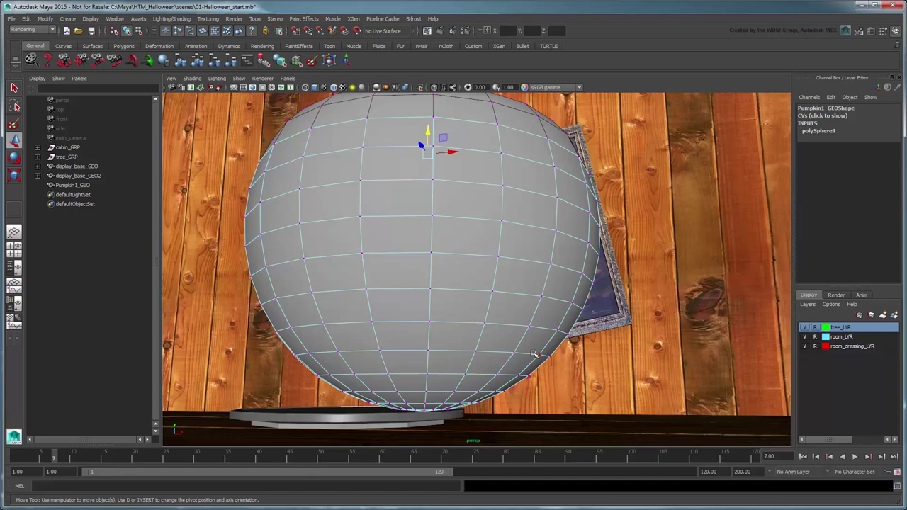
middle_click_drag(534, 354, 534, 331, "alt")
left_click(422, 389)
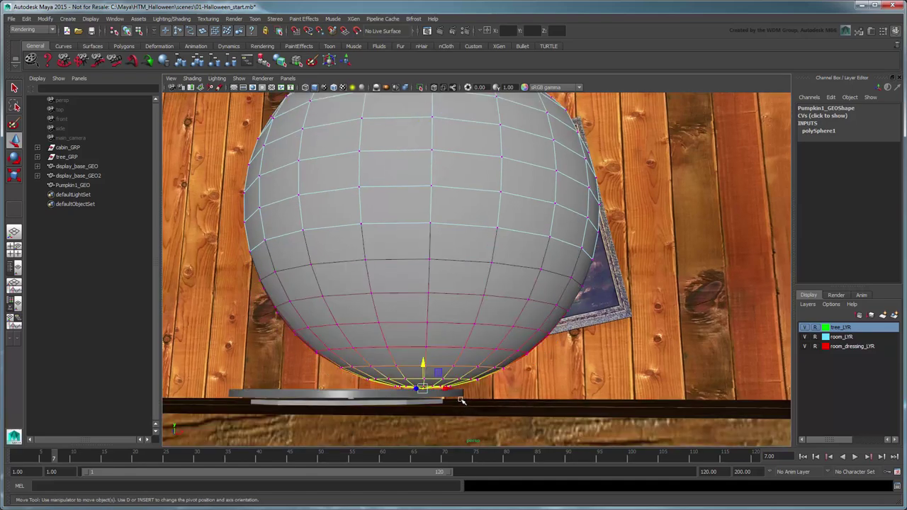
key("b")
left_click_drag(425, 386, 345, 389)
scroll(448, 334, "down", 3)
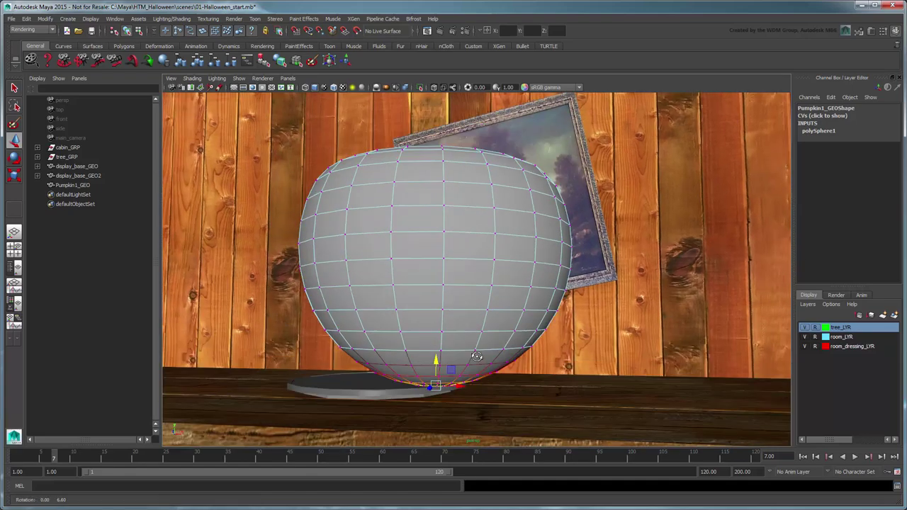
left_click_drag(436, 367, 437, 325)
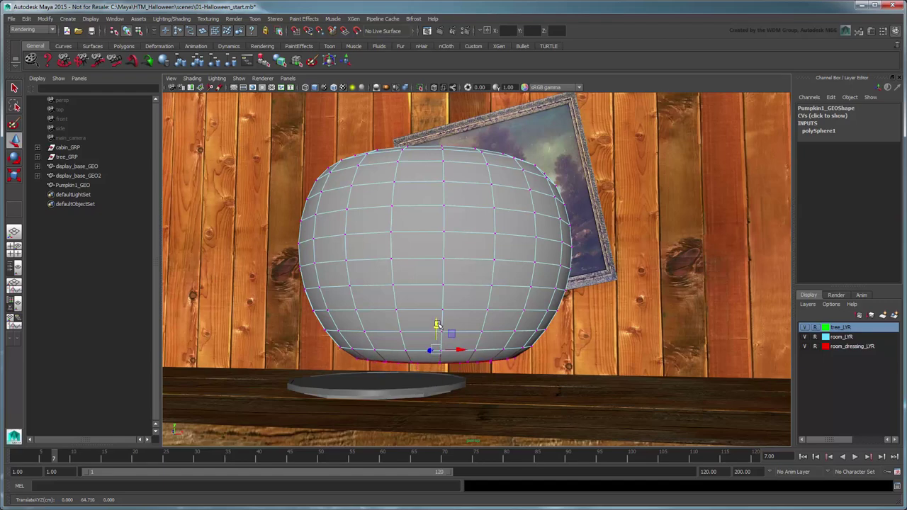
Turn off soft selection and scale alternating vertical edge loops outward to form the pumpkin's ribs
left_click_drag(459, 292, 474, 325, "alt")
key("b")
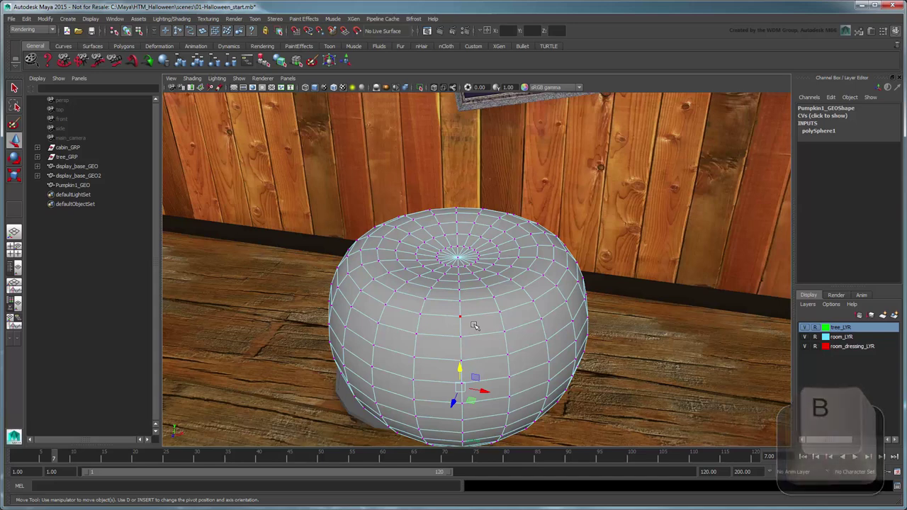
right_click_drag(474, 325, 474, 313)
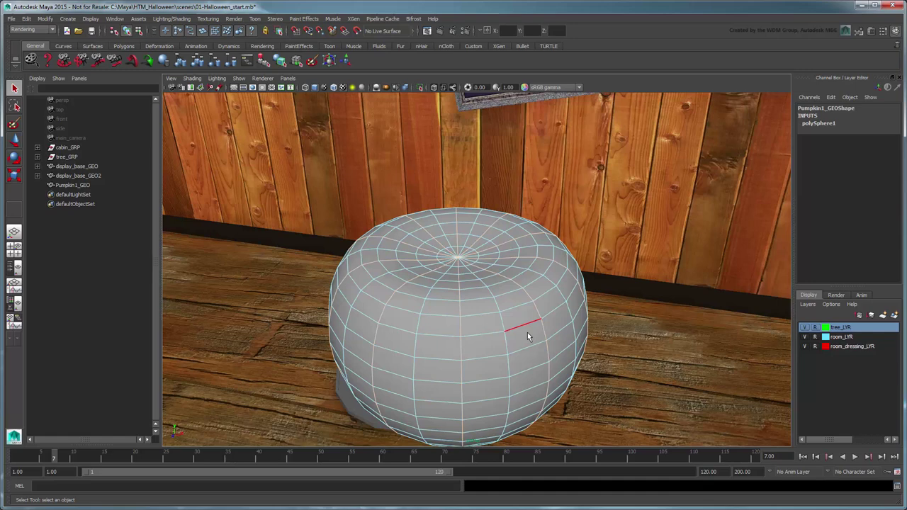
key("r")
left_click_drag(461, 323, 470, 327)
key("q")
left_click(511, 312)
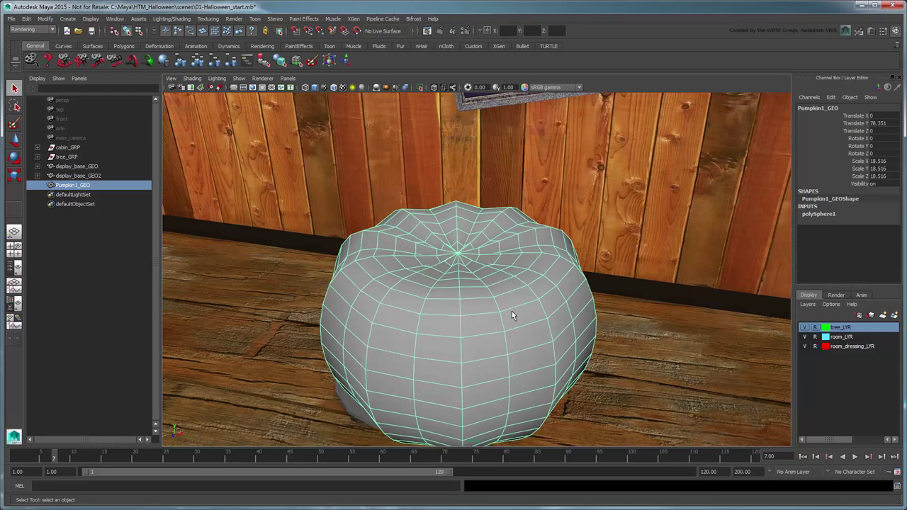
Select the vertex at the pumpkin's top centre and convert the selection to its surrounding faces
right_click_drag(511, 311, 483, 284)
scroll(484, 283, "up", 5)
left_click(444, 243)
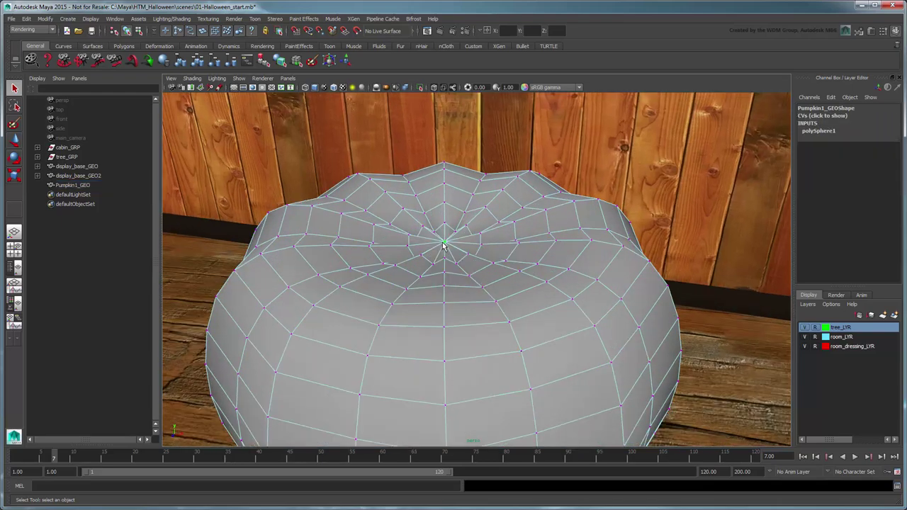
right_click(445, 244, "ctrl")
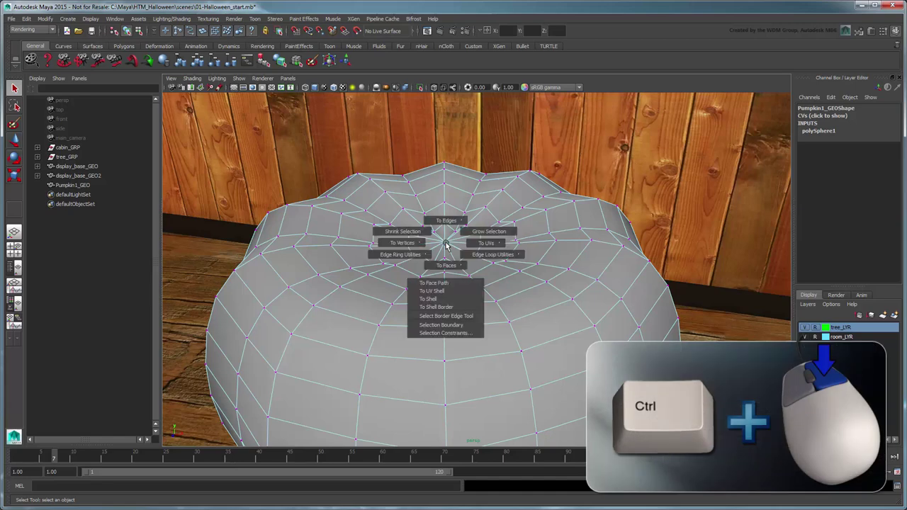
right_click_drag(445, 244, 446, 266, "ctrl")
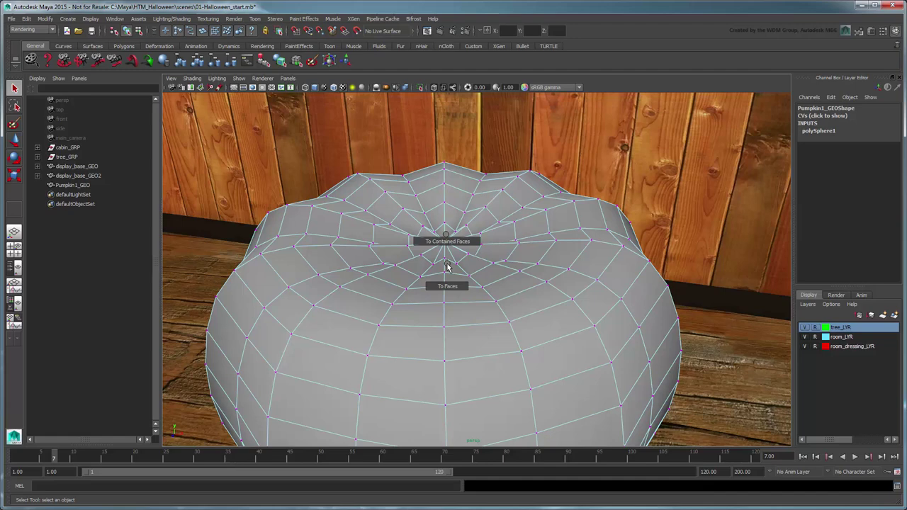
right_click_drag(447, 264, 466, 287, "ctrl")
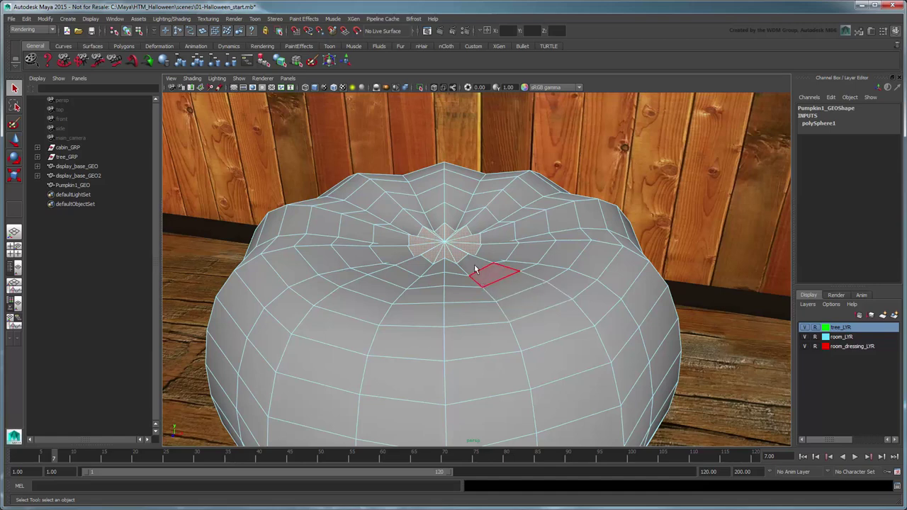
Scale the selected top centre faces down uniformly to about 0.73
key("r")
left_click_drag(444, 245, 431, 245)
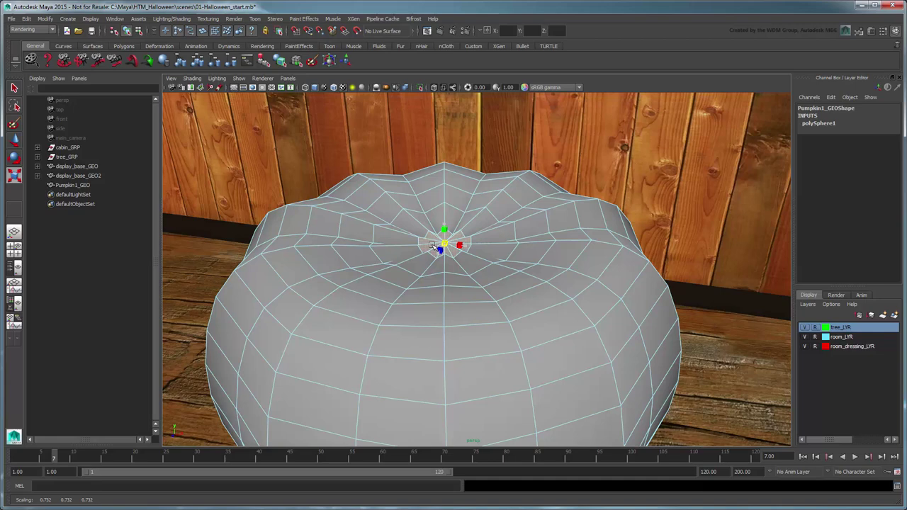
key("w")
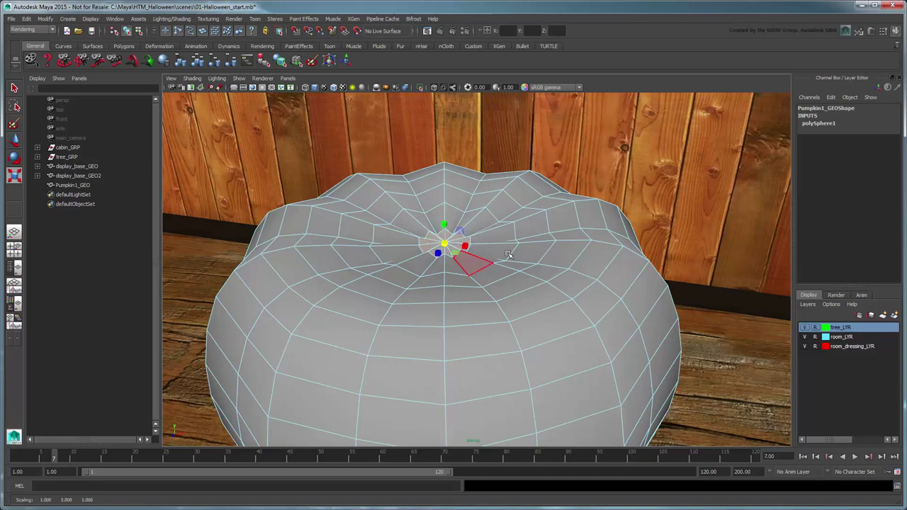
Extrude the selected top centre faces upward with a Local Z of 2.38 to start the pumpkin's stem
left_click(858, 30)
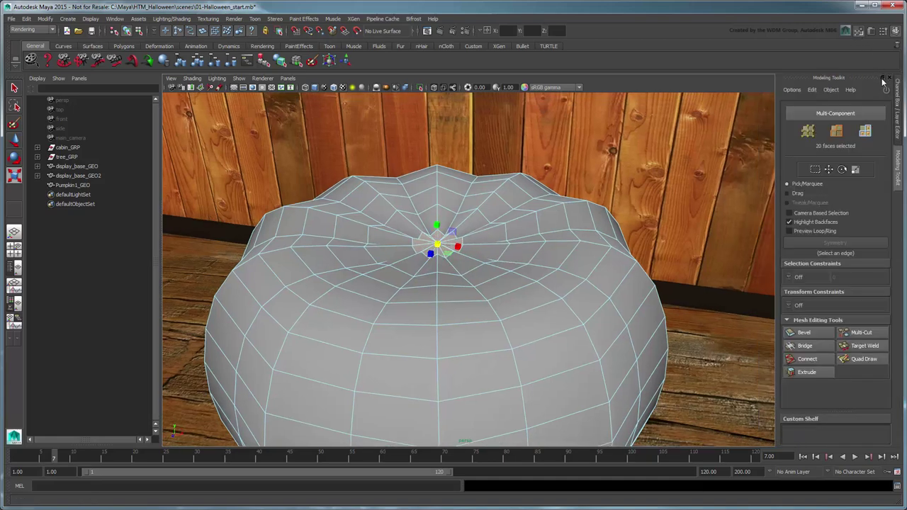
left_click(886, 90)
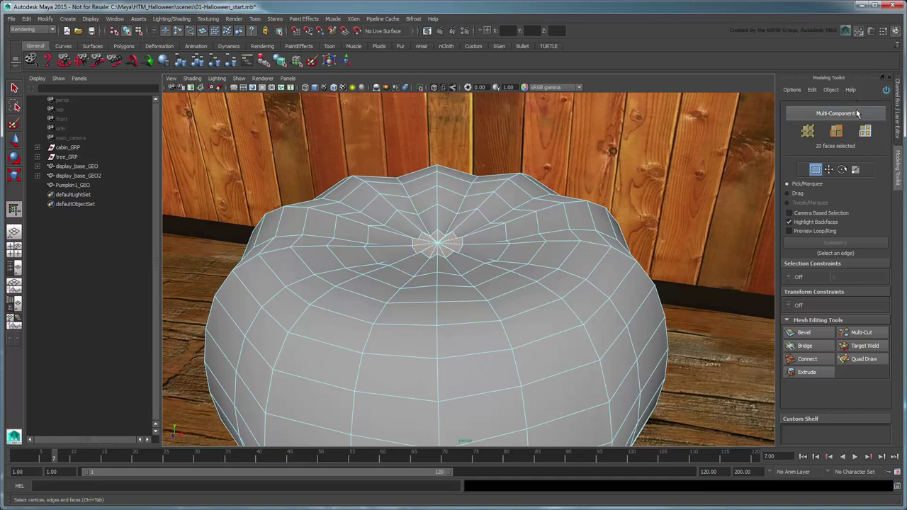
left_click(818, 374)
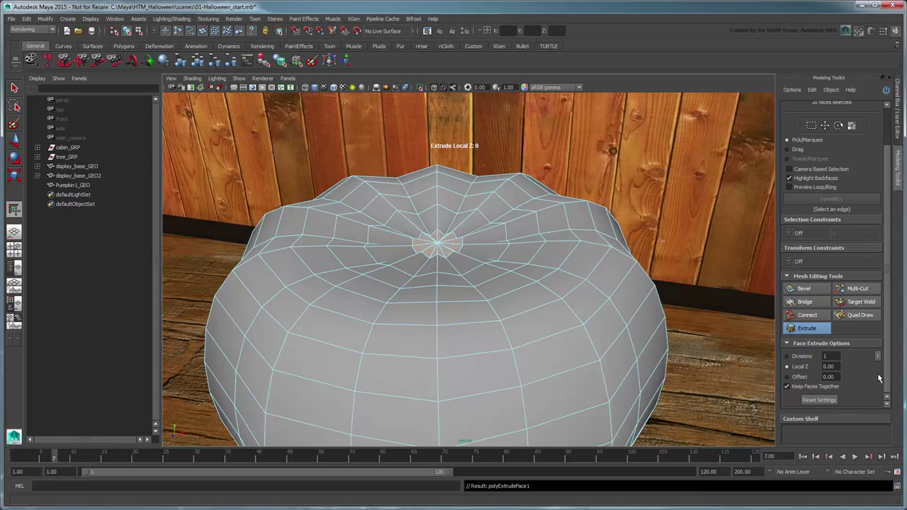
left_click_drag(474, 244, 494, 250)
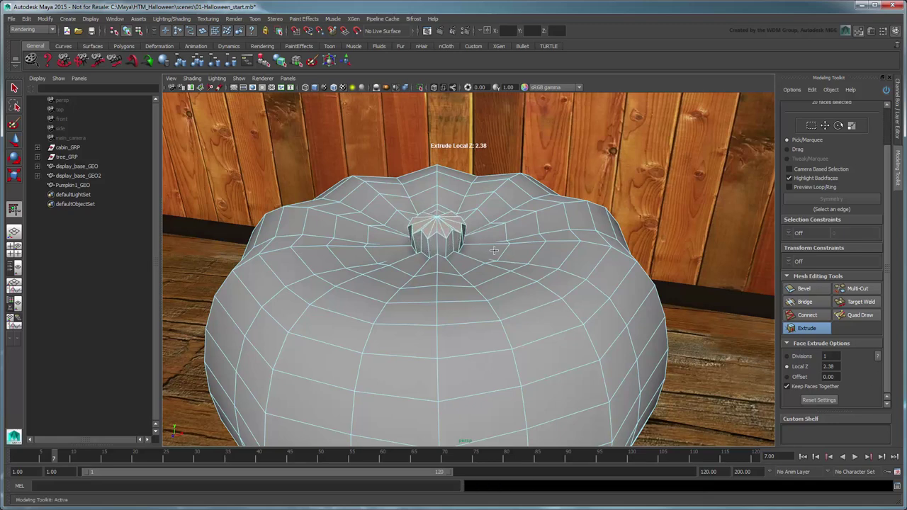
Extrude the stem faces again, then move, rotate and scale down the new section into a slanted, tapered stem
key("g")
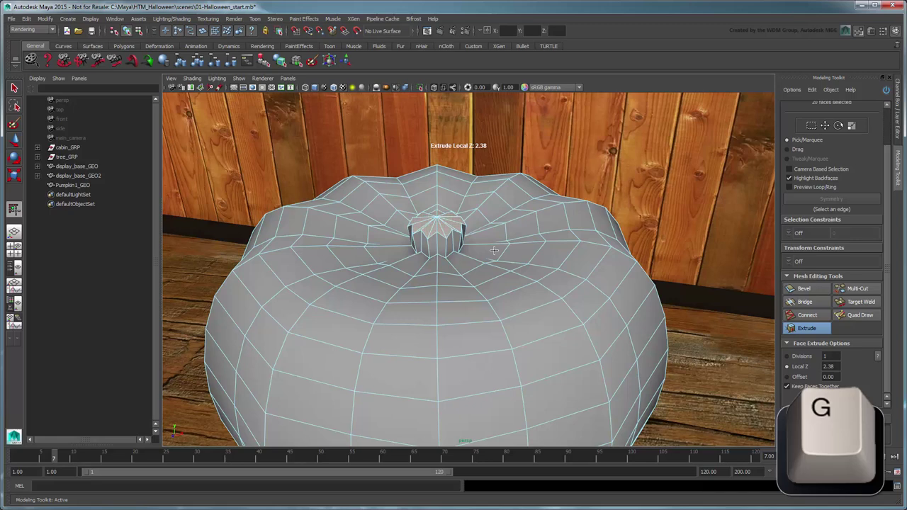
key("w")
left_click_drag(437, 175, 433, 146)
left_click_drag(457, 177, 416, 184)
key("e")
key("r")
left_click_drag(546, 275, 521, 259, "alt")
key("F8")
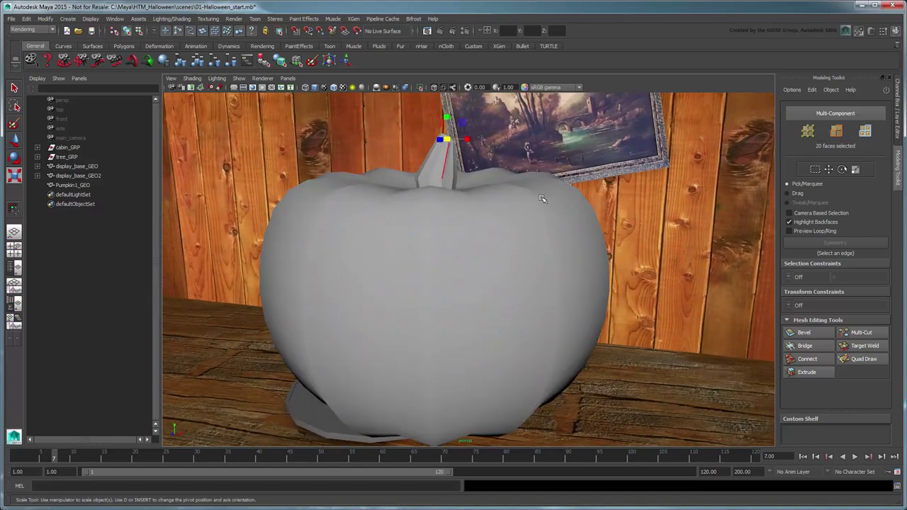
left_click(623, 321)
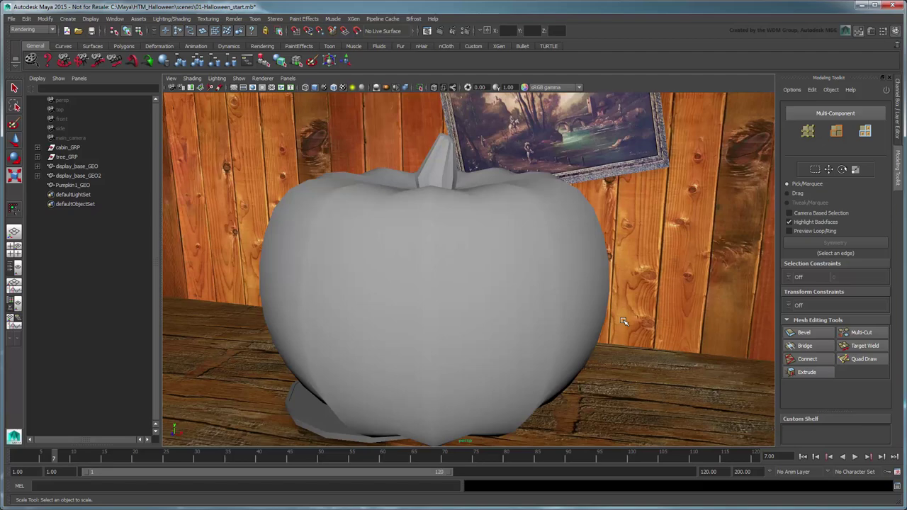
Select all the stem's faces and apply Soften Edge to smooth its shading
left_click(447, 168)
right_click_drag(447, 167, 466, 185)
middle_click_drag(468, 185, 456, 241, "alt")
left_click_drag(456, 241, 449, 243, "alt")
right_click_drag(450, 243, 440, 154, "alt")
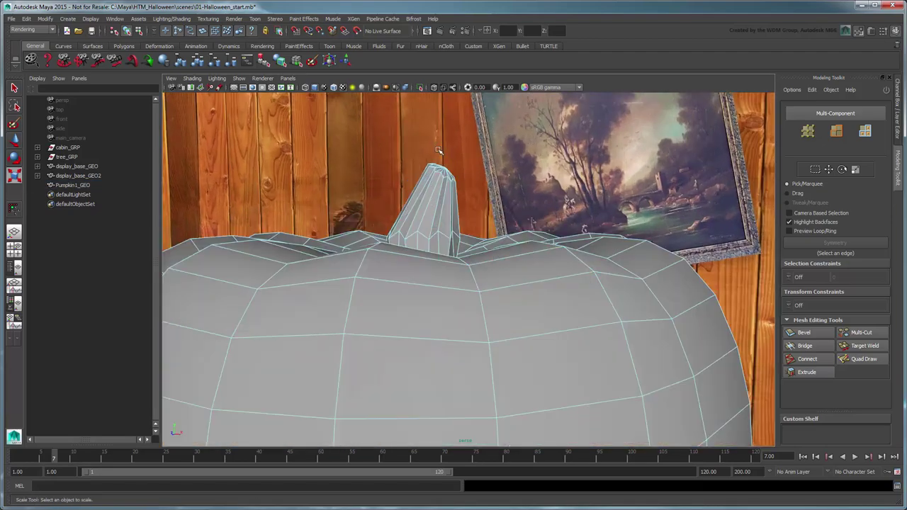
key("q")
left_click_drag(354, 117, 471, 186)
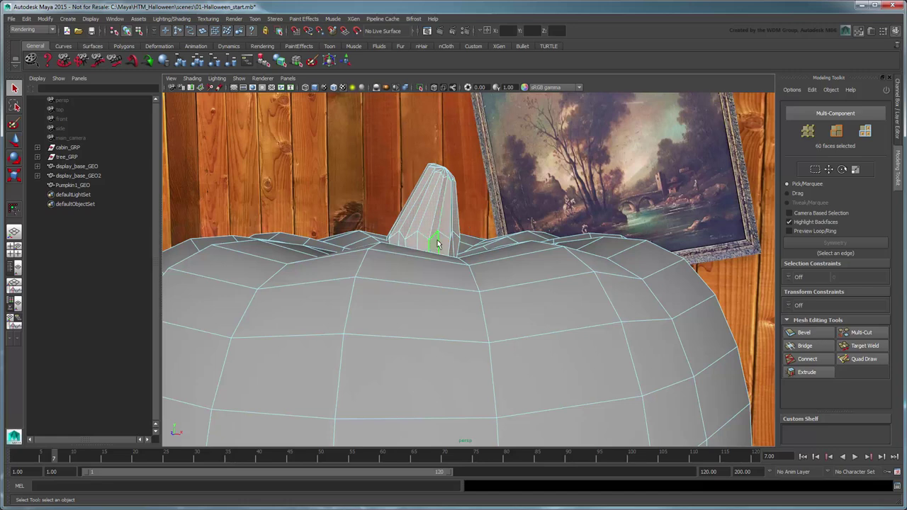
left_click(32, 31)
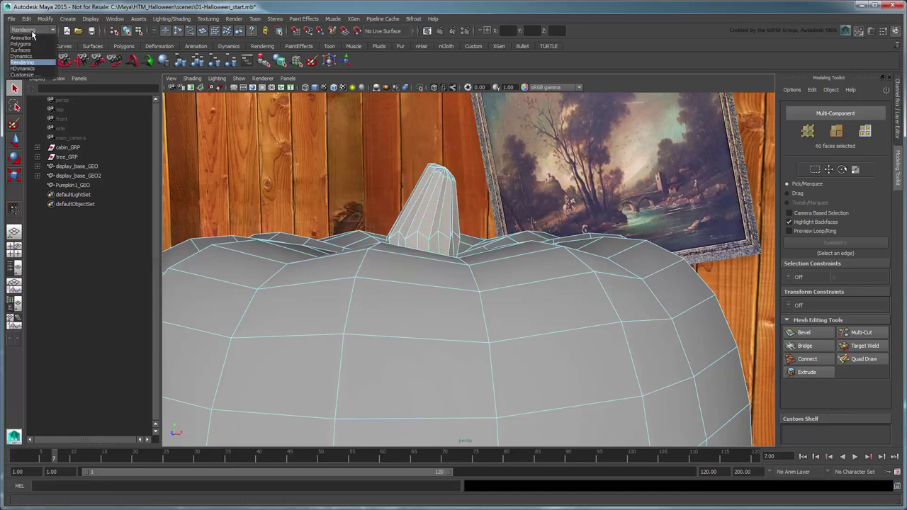
left_click(20, 43)
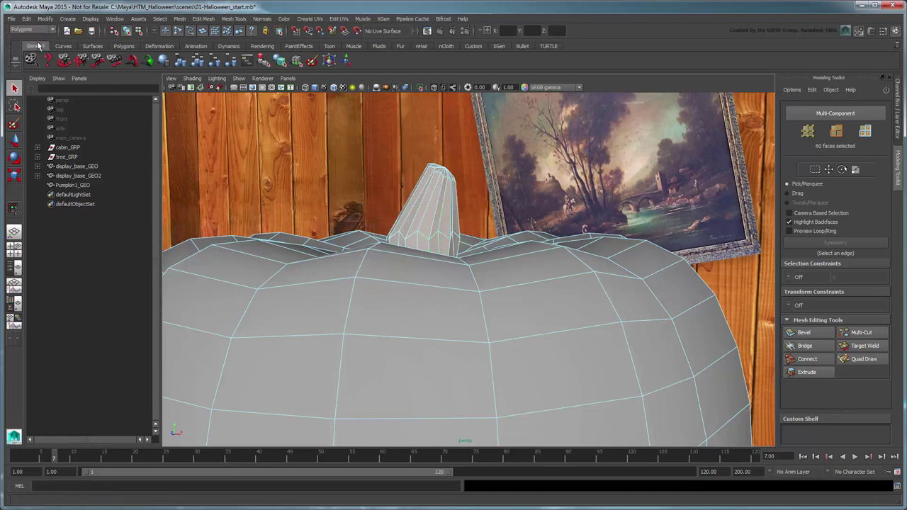
left_click(265, 20)
left_click(307, 108)
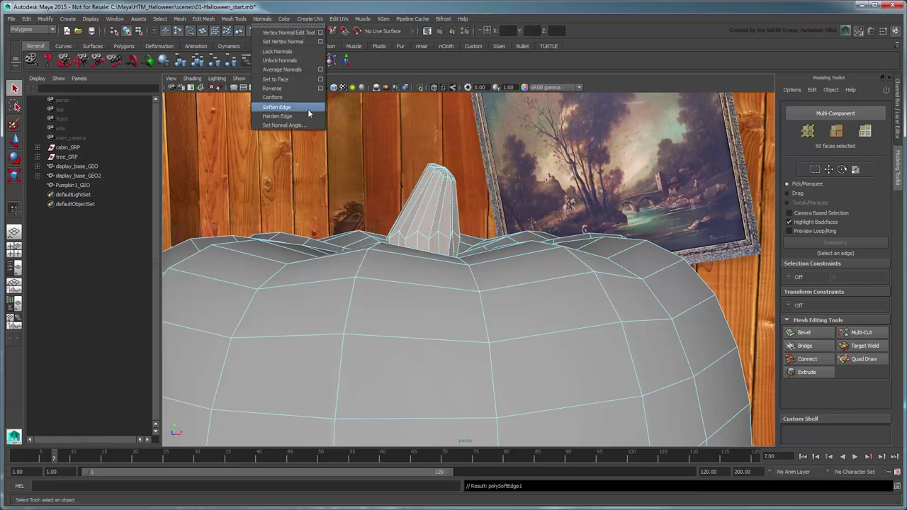
left_click(352, 190)
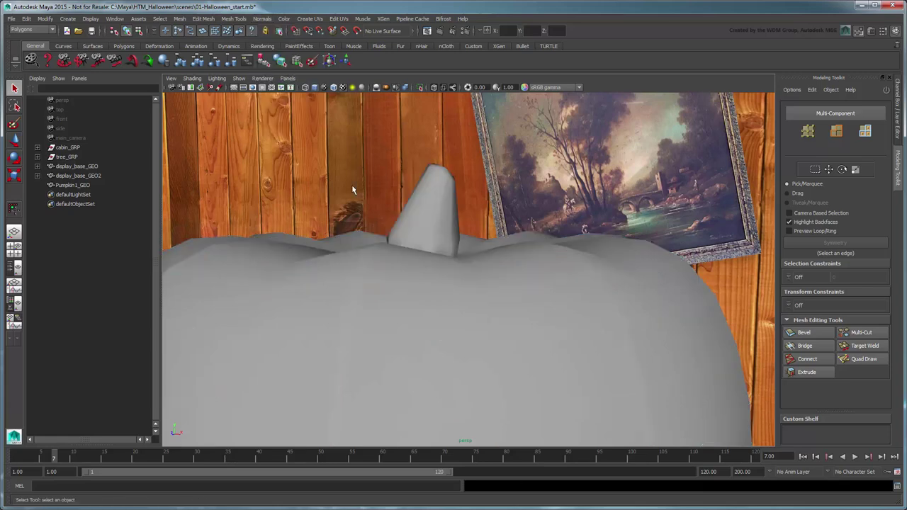
Duplicate the finished pumpkin and rename the copy Pumpkin2_GEO
scroll(352, 189, "down", 5)
left_click_drag(352, 190, 373, 203, "alt")
middle_click_drag(372, 203, 388, 164, "alt")
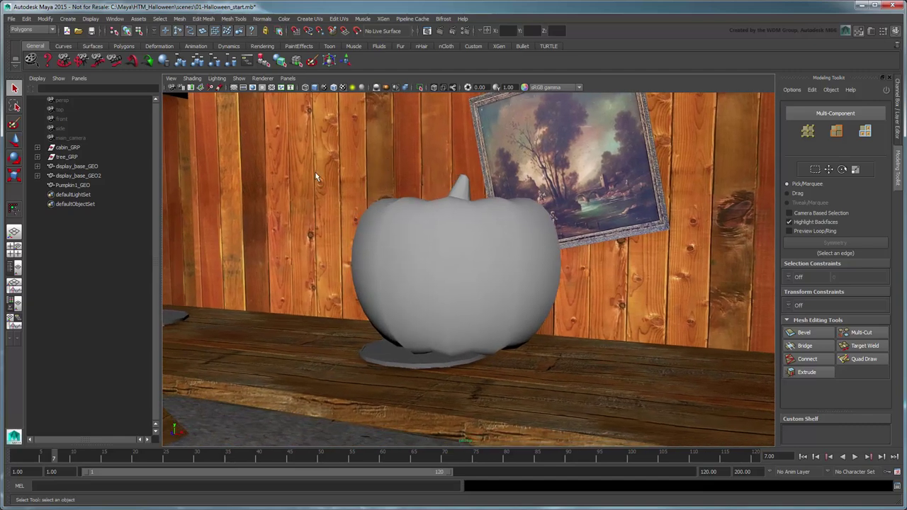
left_click(426, 244)
key("ctrl+d")
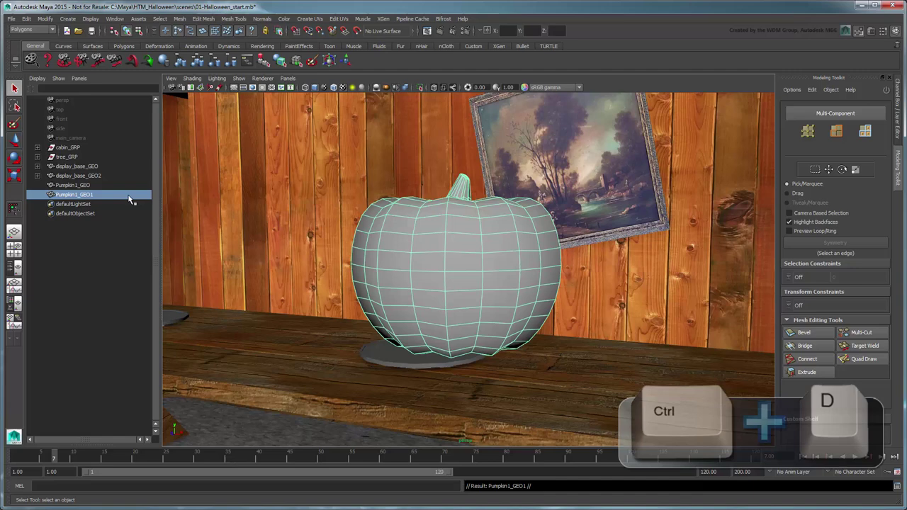
double_click(86, 196)
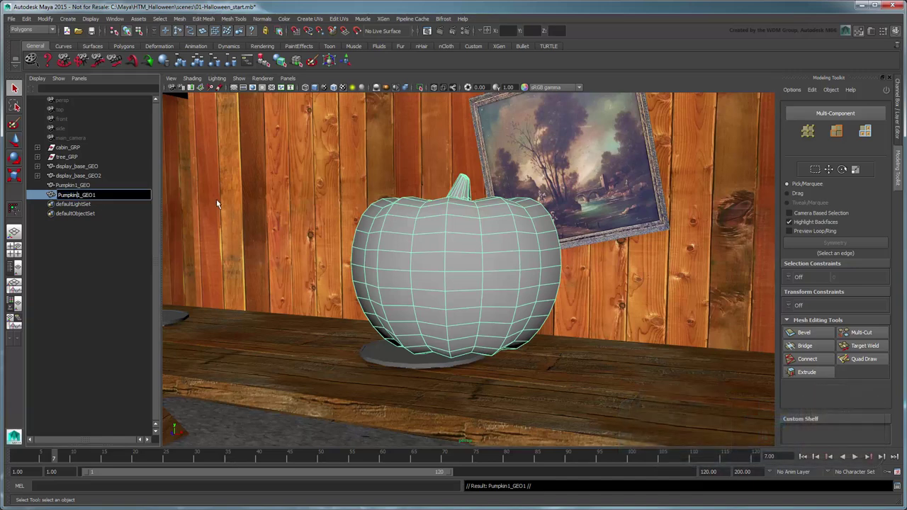
type("Pumpkin2_GEO")
key("Return")
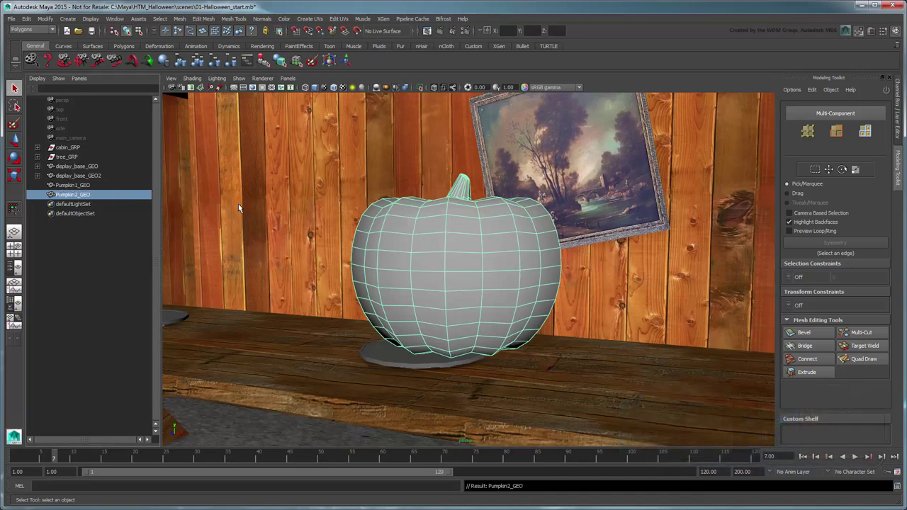
Move Pumpkin1_GEO along the shelf over to the empty display stand
left_click(94, 184)
left_click_drag(401, 270, 437, 275, "alt")
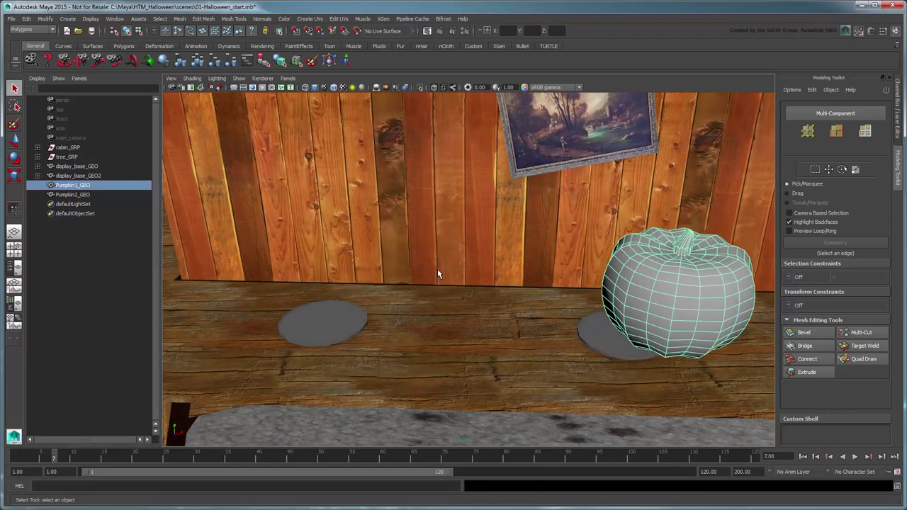
key("w")
left_click_drag(698, 287, 330, 281)
In wireframe display, snap Pumpkin1_GEO to its stand's centre vertex and raise it to rest on the stand
right_click_drag(375, 318, 410, 326, "alt")
key("4")
left_click_drag(411, 325, 434, 324, "alt")
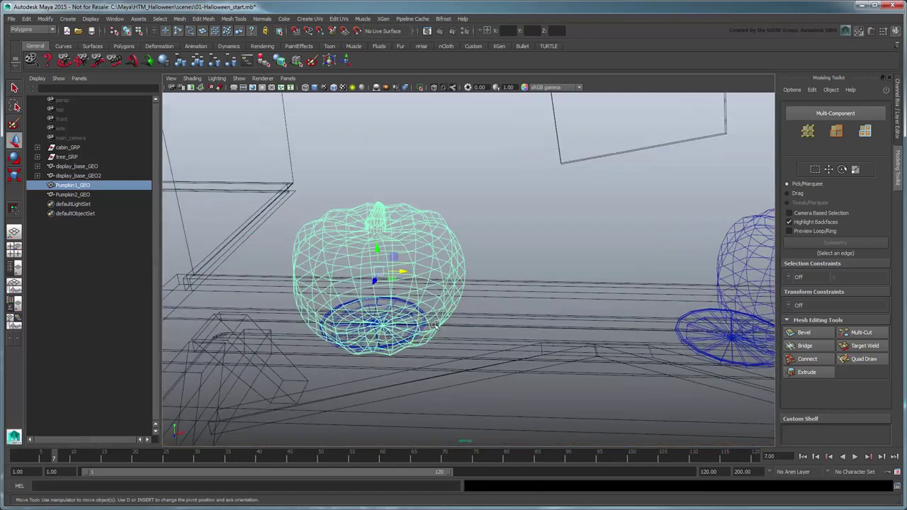
left_click(378, 272)
key("v")
middle_click_drag(388, 307, 374, 323)
left_click_drag(369, 300, 367, 243)
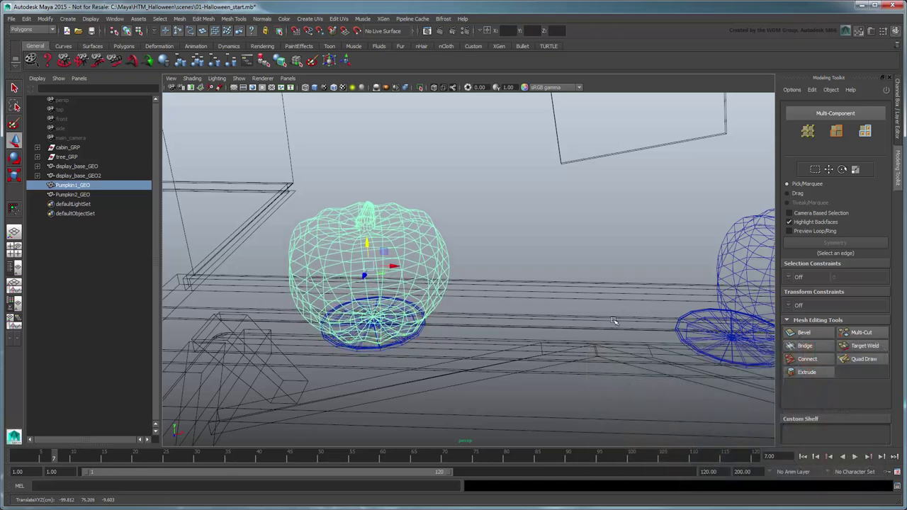
Snap Pumpkin2_GEO to the centre vertex of its own stand, raise it onto the stand, and restore textured shading
middle_click_drag(614, 320, 467, 310, "alt")
left_click(645, 272)
left_click(651, 265)
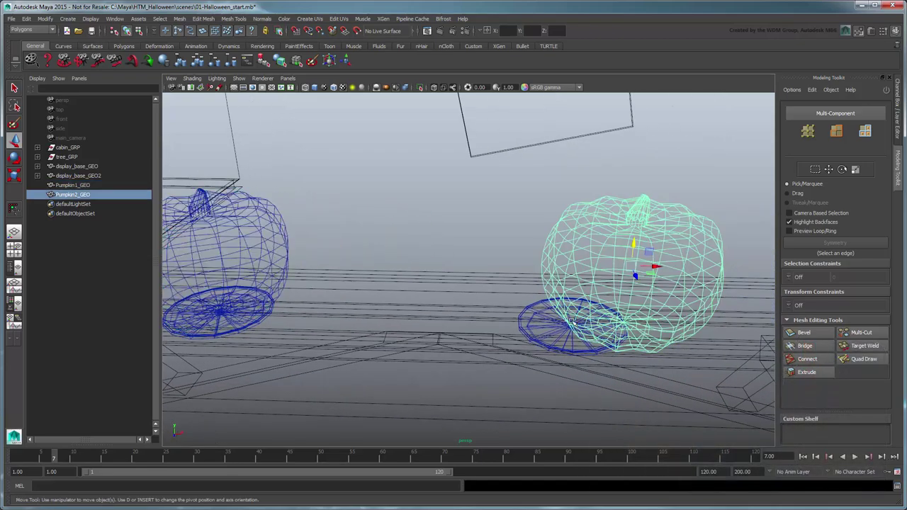
key("v")
middle_click_drag(572, 322, 571, 325)
left_click_drag(574, 299, 578, 245)
key("6")
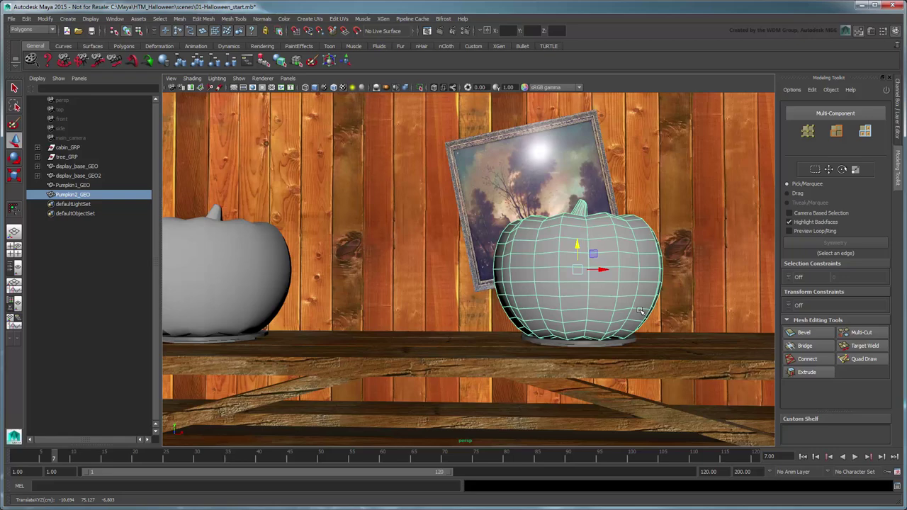
Parent Pumpkin2_GEO under display_base_GEO2's spinning_stand_GEO and Pumpkin1_GEO under display_base_GEO's spinning_stand_GEO
middle_click_drag(431, 307, 499, 306, "alt")
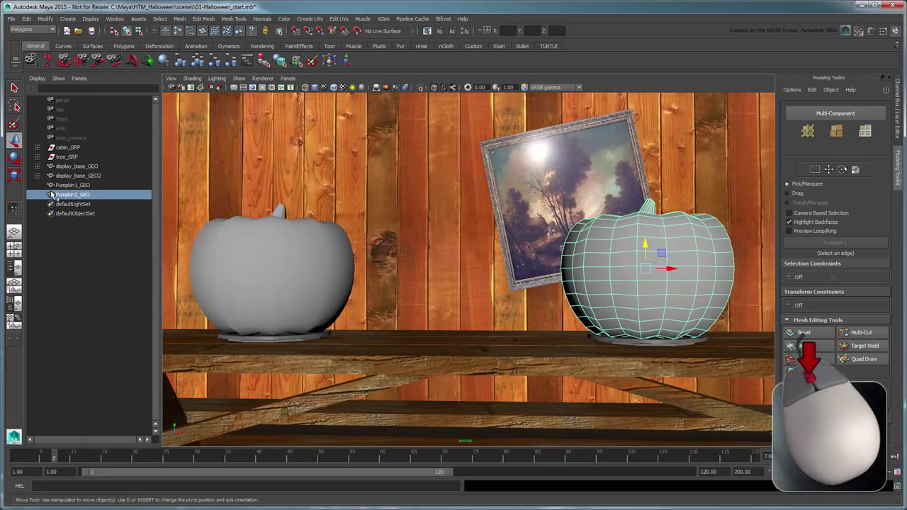
left_click(37, 175)
middle_click_drag(83, 206, 106, 185)
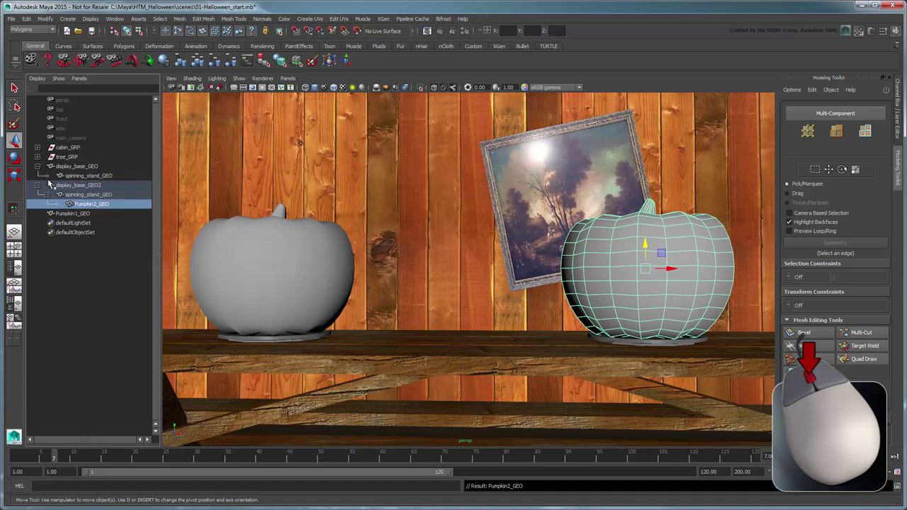
left_click(73, 213)
middle_click_drag(73, 213, 103, 181)
left_click(47, 177)
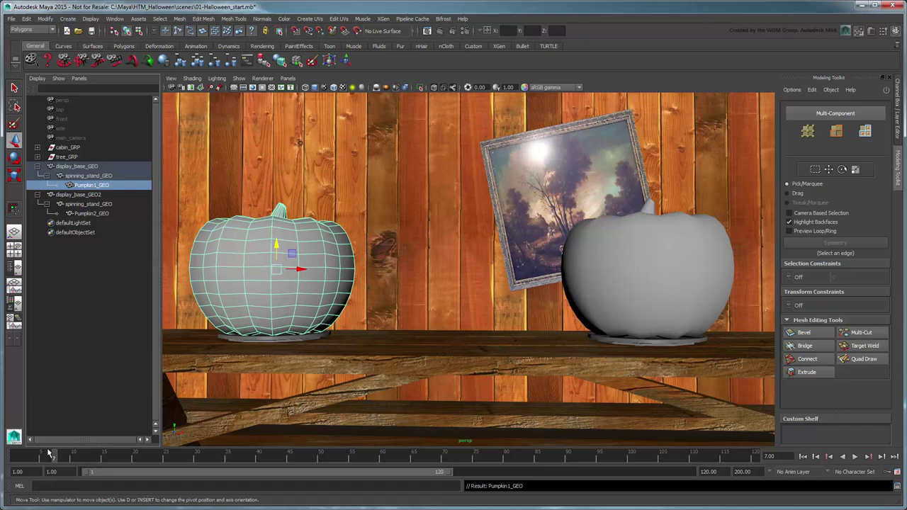
Play the animation to check that the pumpkins spin with their stands, and return to frame 1
key("alt+v")
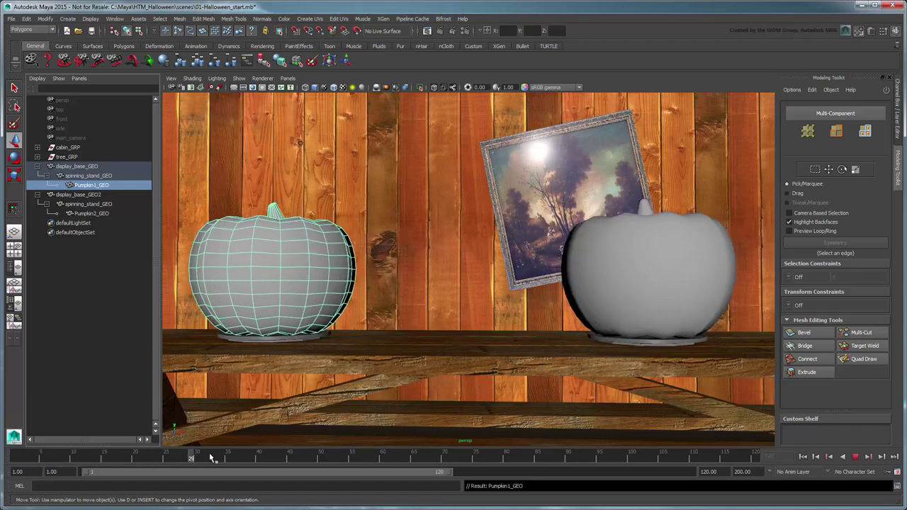
left_click_drag(210, 457, 0, 466)
left_click(418, 307)
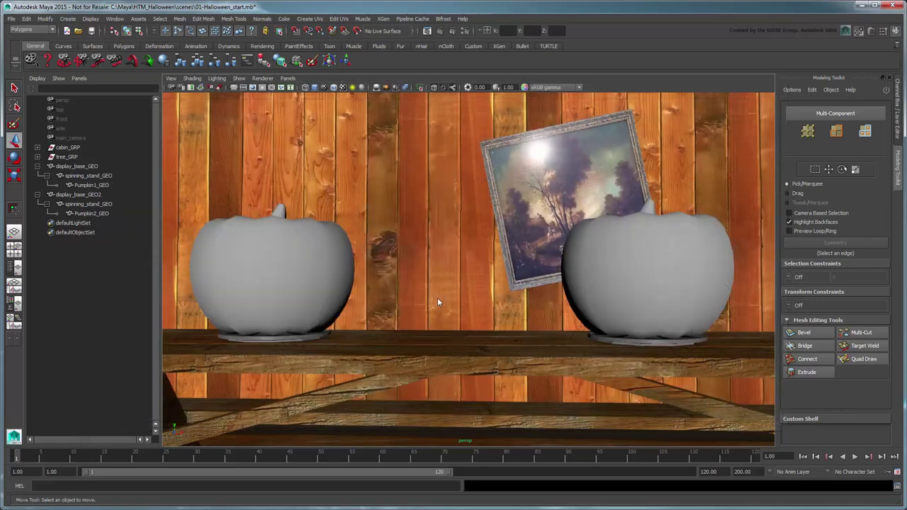
Assign a new Lambert material to Pumpkin1_GEO and name it wolf_stencil_MAT
key("q")
left_click(308, 263)
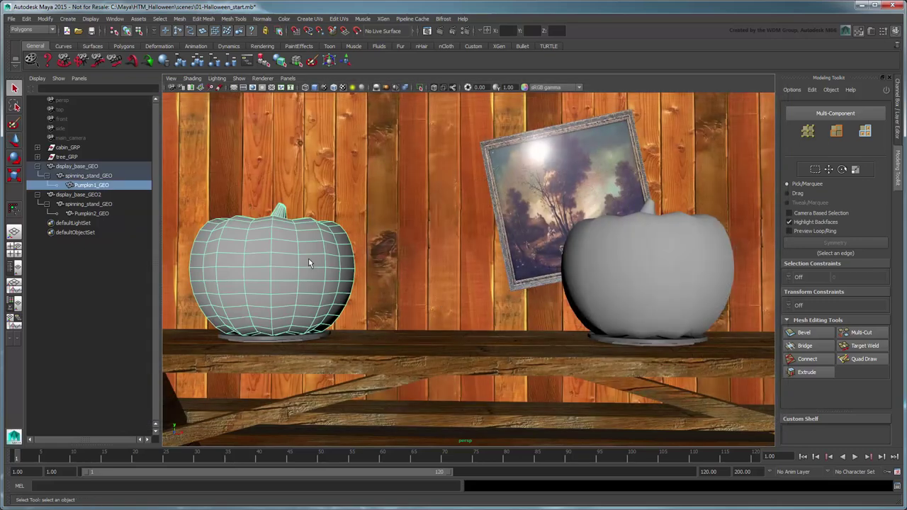
right_click_drag(277, 221, 310, 403)
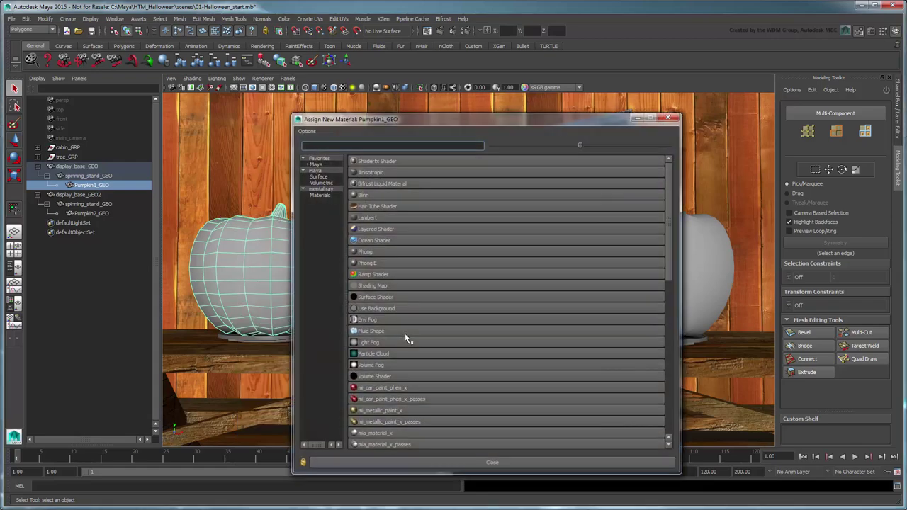
left_click(379, 218)
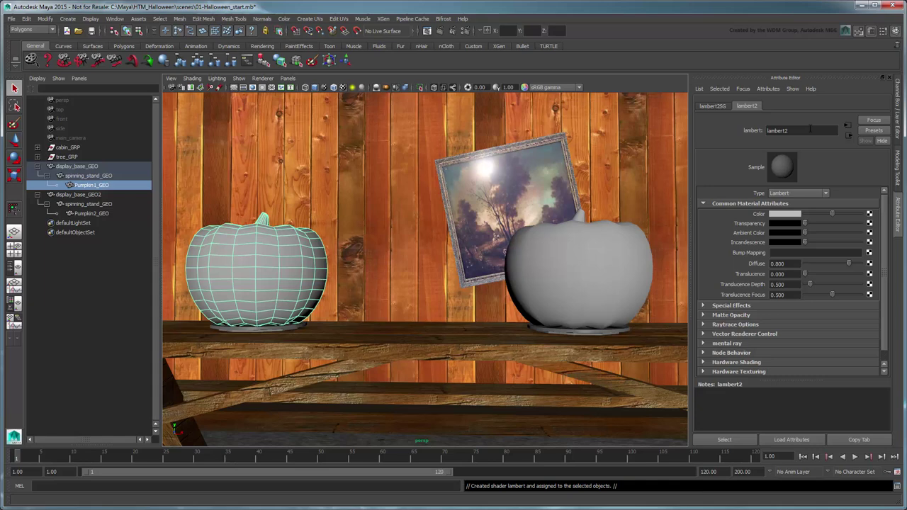
left_click_drag(810, 131, 725, 162)
type("wolf_")
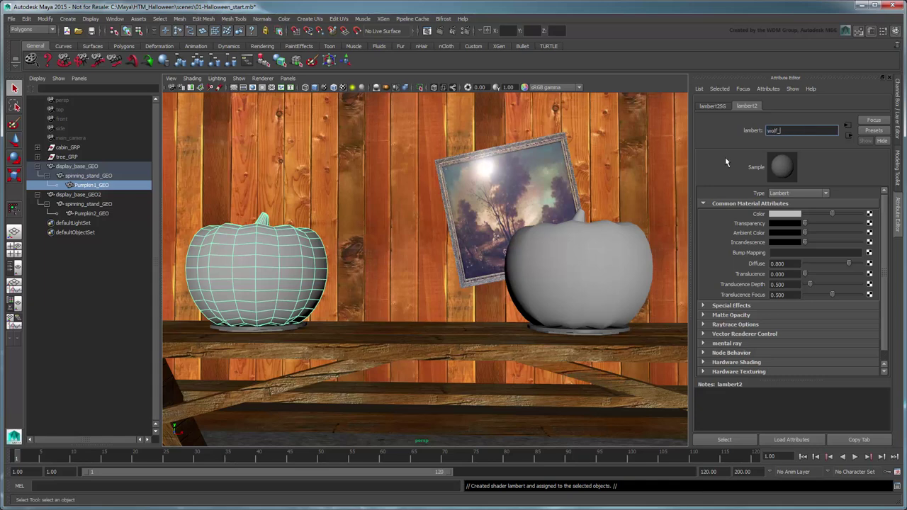
type("stencil_MAT")
key("Return")
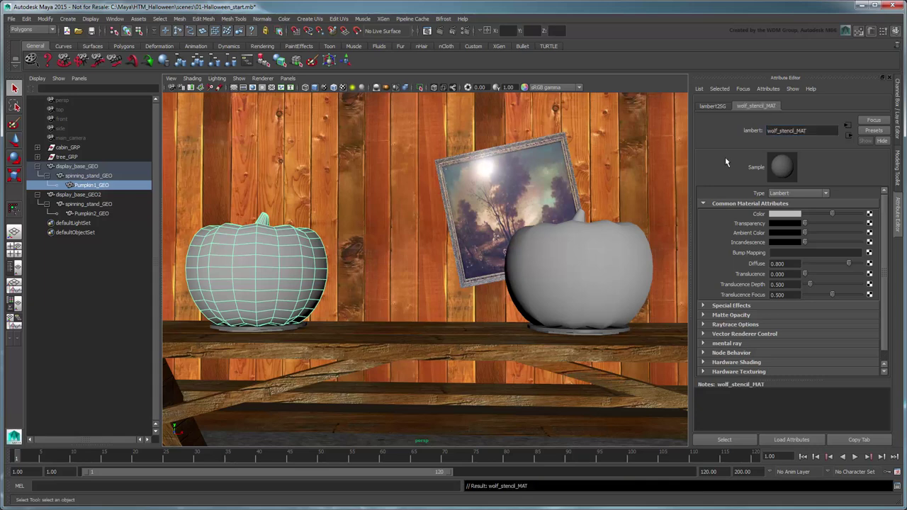
Map a File texture to the Color of wolf_stencil_MAT and load wolf_run.png from the stencils folder
left_click(869, 215)
left_click(376, 187)
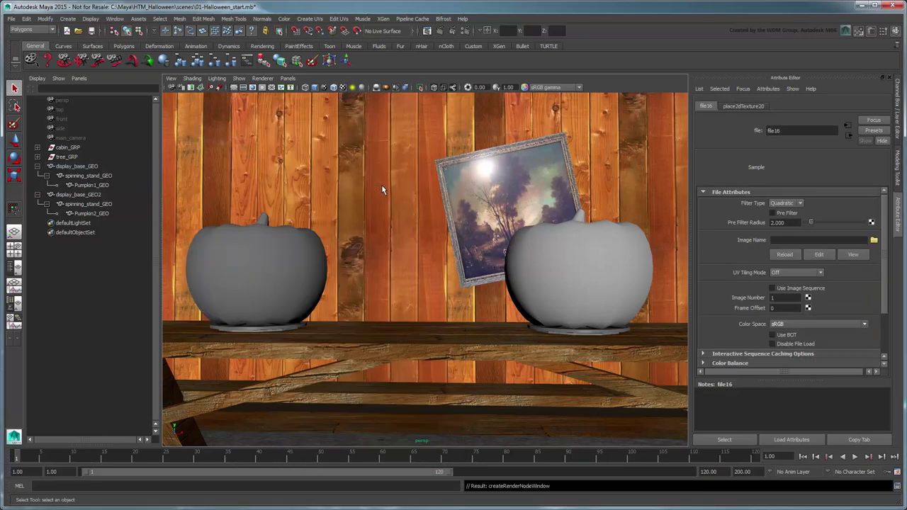
left_click(874, 240)
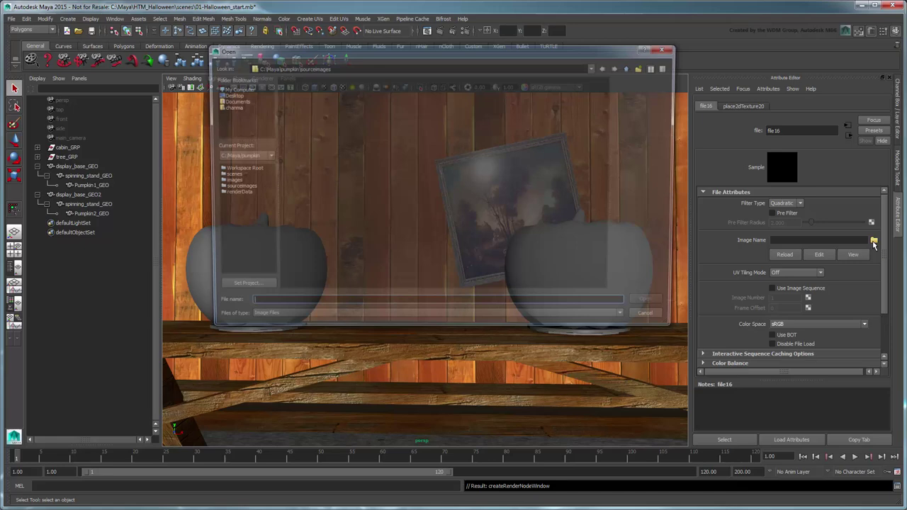
double_click(310, 85)
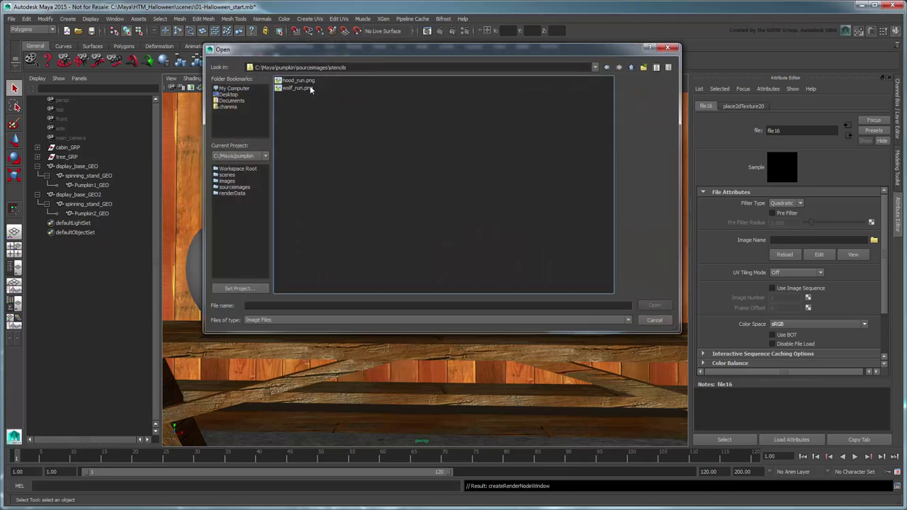
left_click(311, 88)
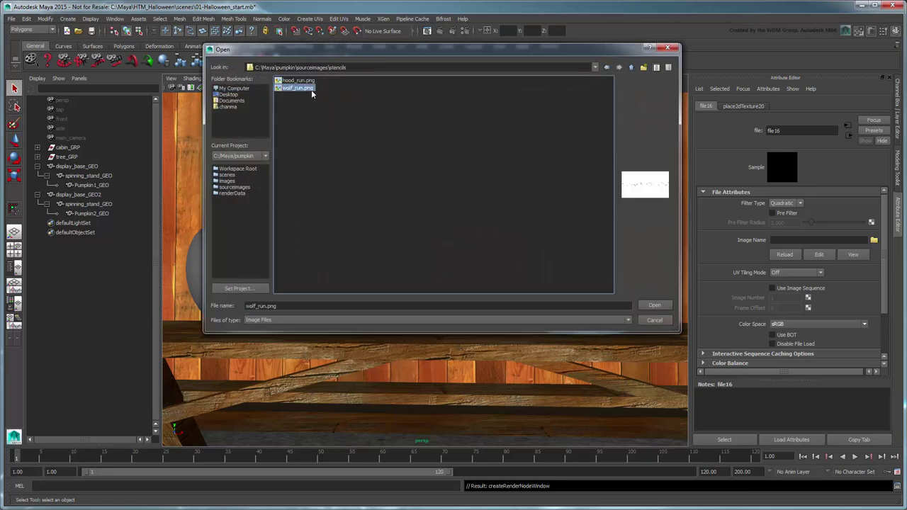
left_click(657, 305)
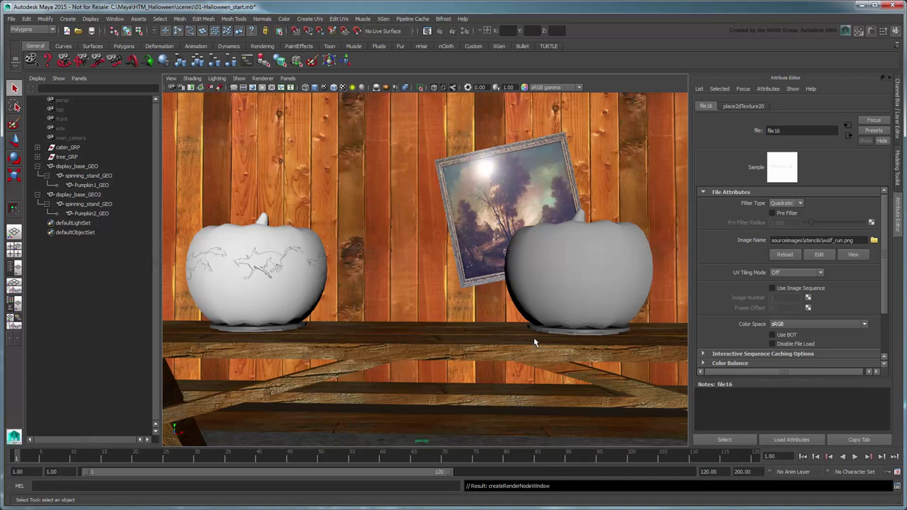
Assign a new Lambert material to Pumpkin2_GEO and name it hood_stencil_MAT
left_click(602, 293)
right_click_drag(602, 293, 549, 433)
left_click(414, 218)
type("hood_stencil")
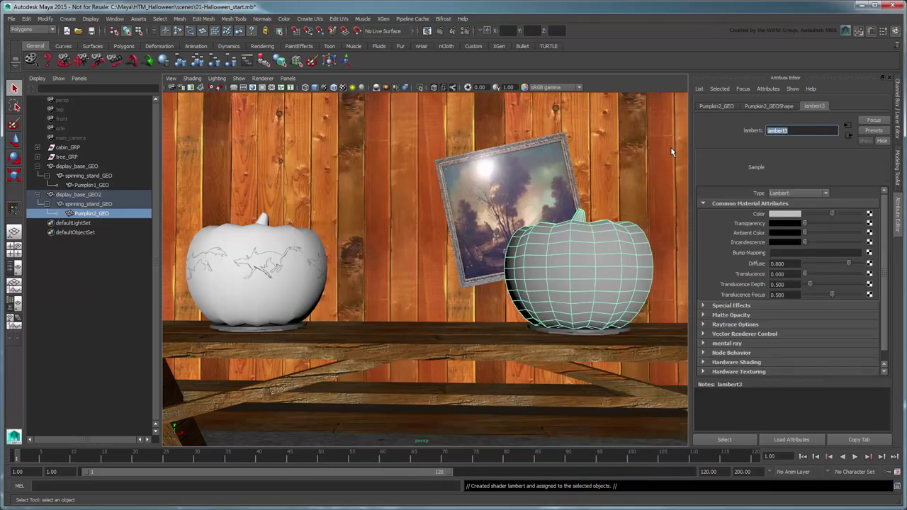
type("_MAT")
key("Return")
Map a File texture to the Color of hood_stencil_MAT and load hood_run.png
left_click(869, 213)
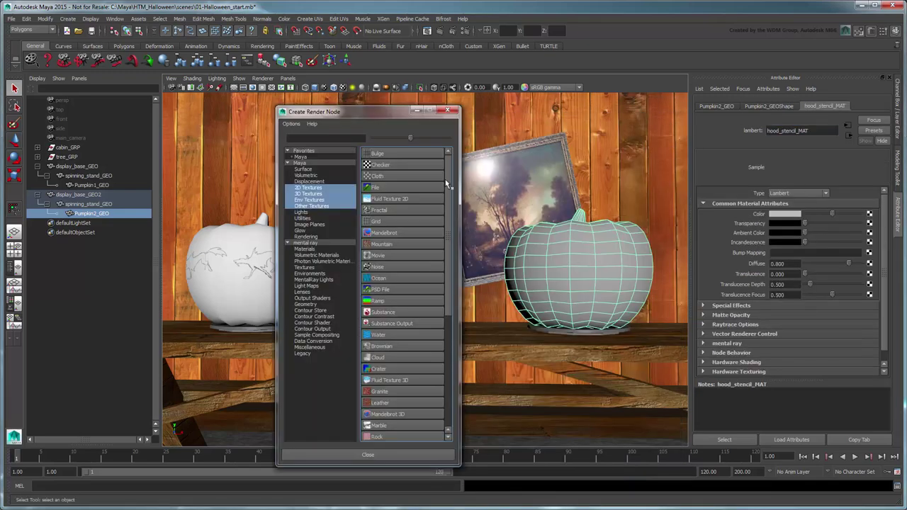
left_click(423, 186)
left_click(874, 240)
left_click(301, 87)
left_click(655, 305)
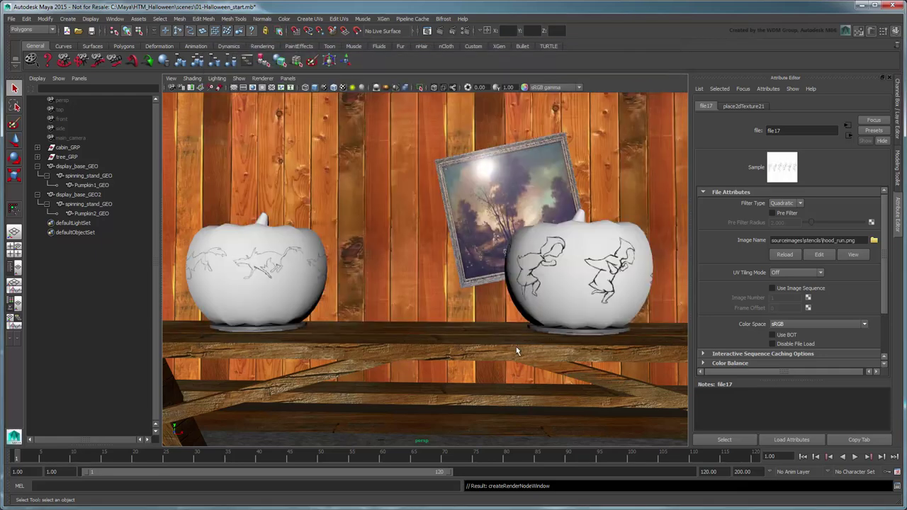
Play the animation to check the stencils on the spinning pumpkins, and return to frame 1
key("alt+v")
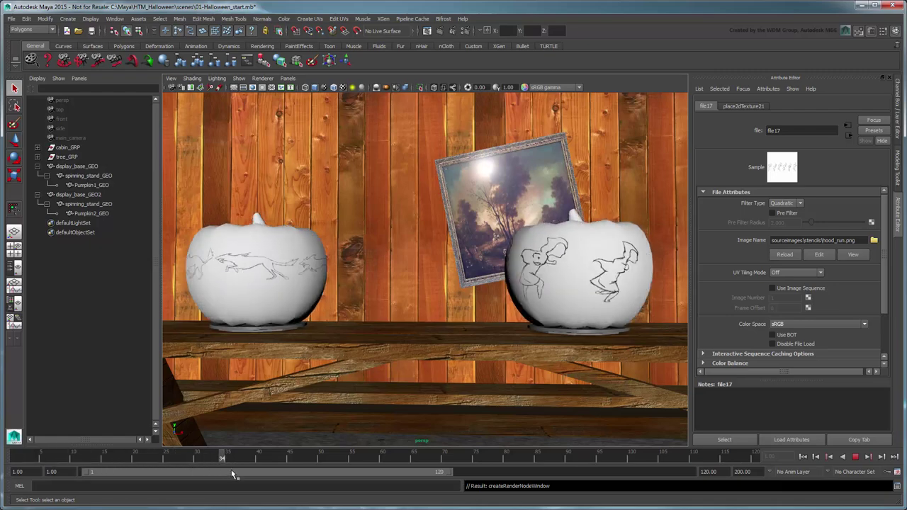
key("alt+v")
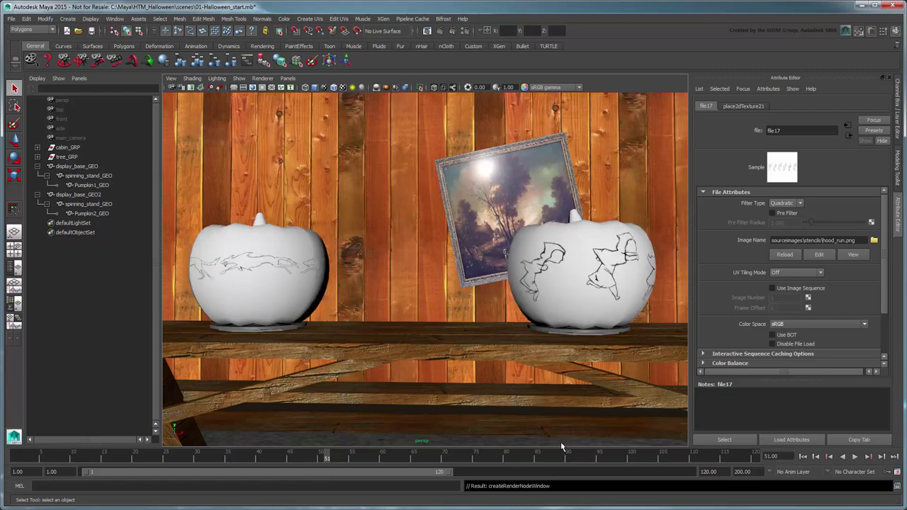
left_click(803, 456)
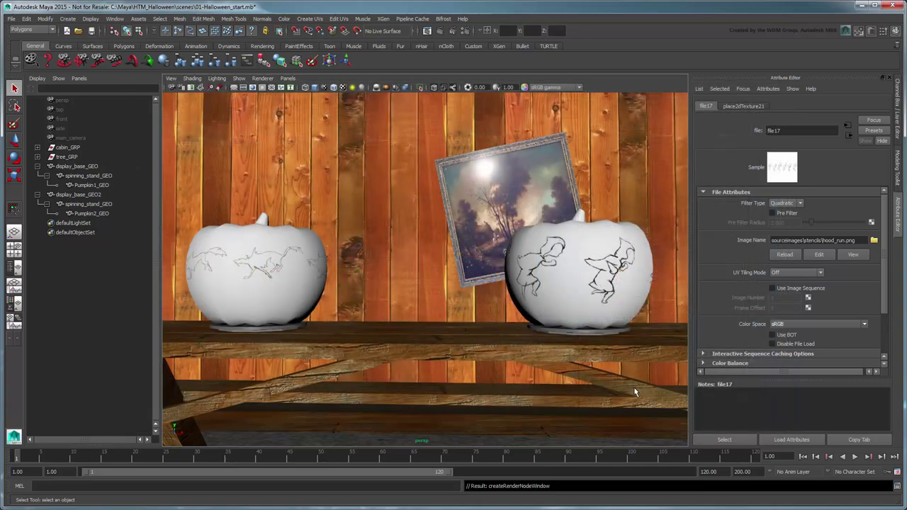
Shift all of Pumpkin1_GEO's UVs slightly upward in the UV Texture Editor, then close the editor and clear the selection
left_click(300, 282)
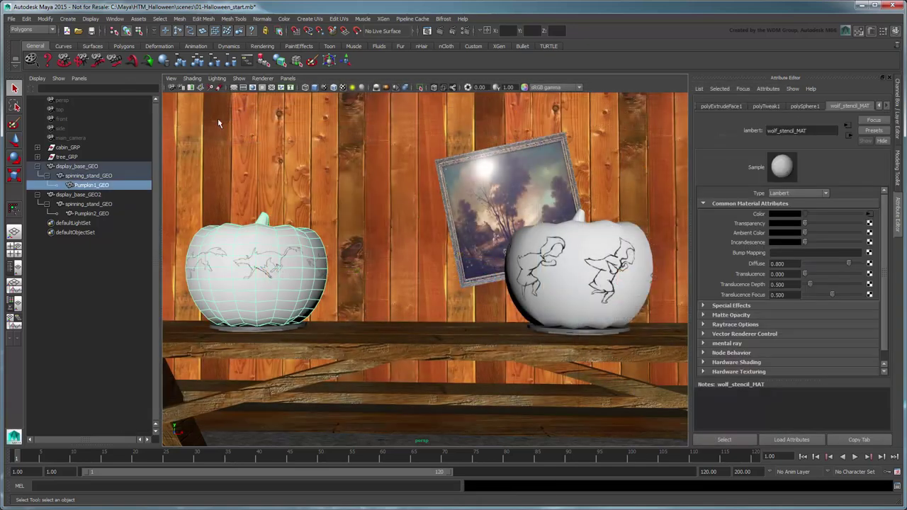
left_click(113, 20)
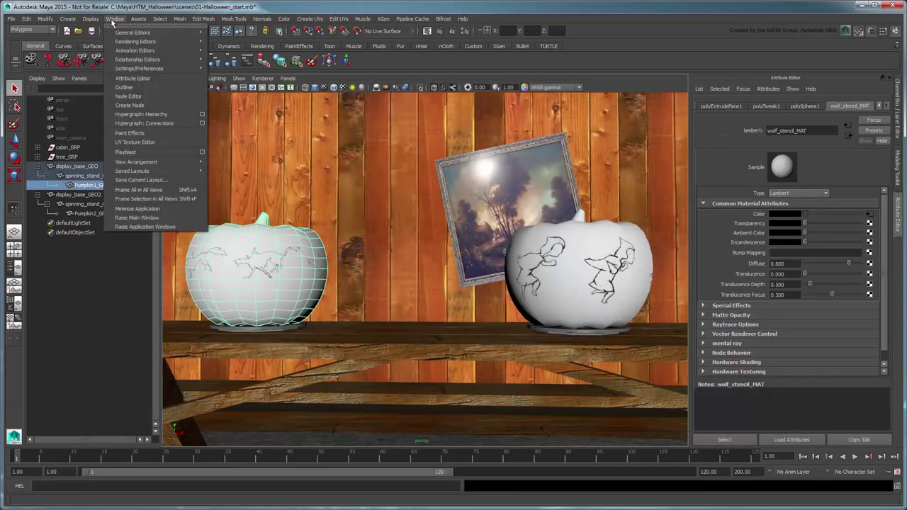
left_click(178, 142)
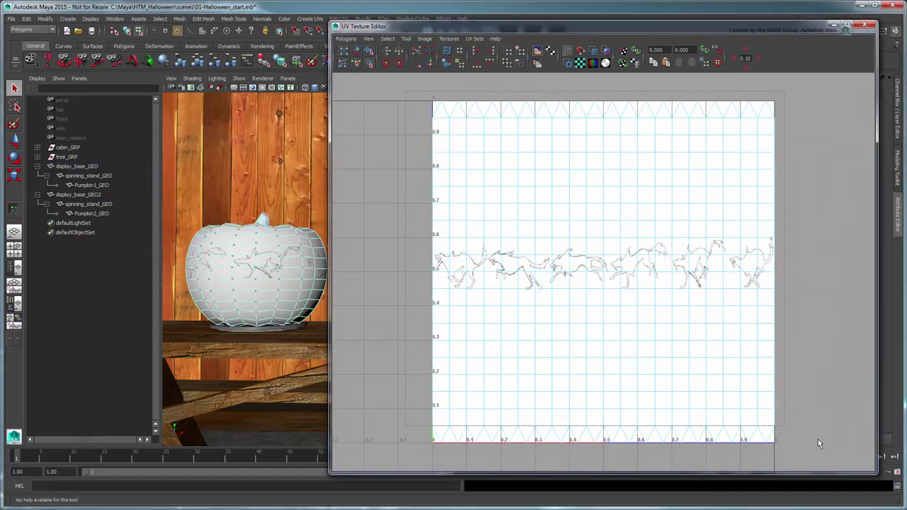
key("ctrl+F12")
key("w")
left_click_drag(603, 227, 602, 221)
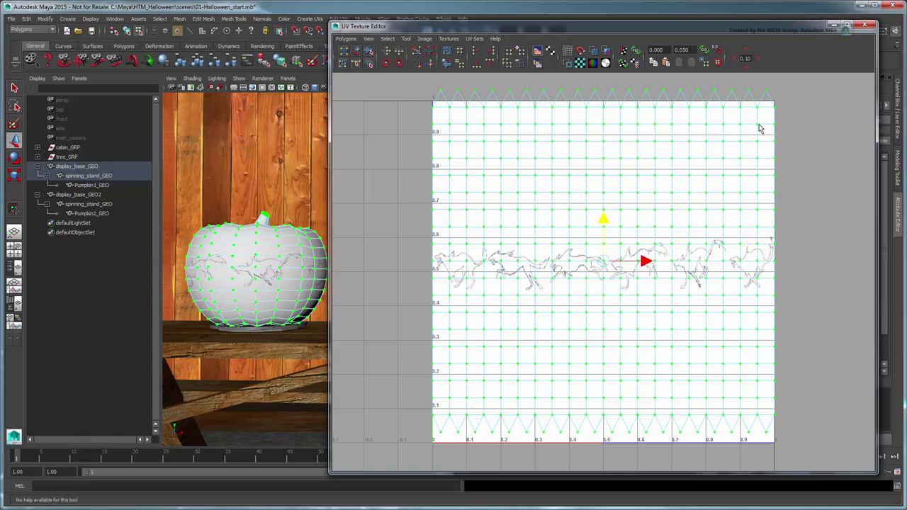
left_click(863, 25)
left_click(411, 270)
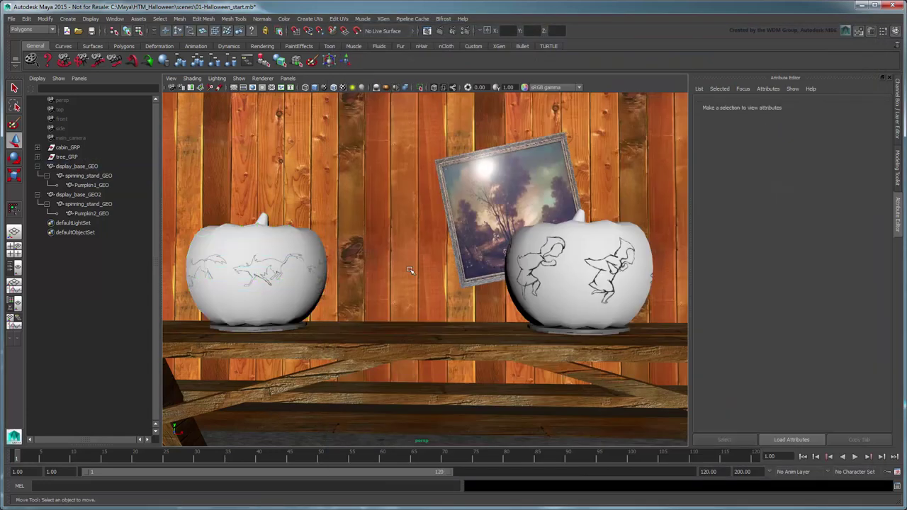
key("q")
Bring up the Modeling Toolkit and freeze the transformations on Pumpkin1_GEO
left_click(890, 80)
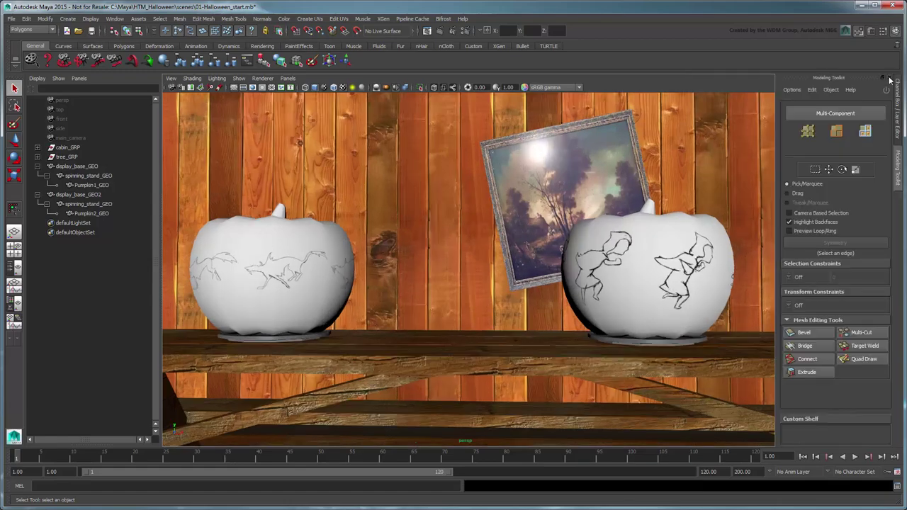
left_click_drag(599, 192, 530, 241, "alt")
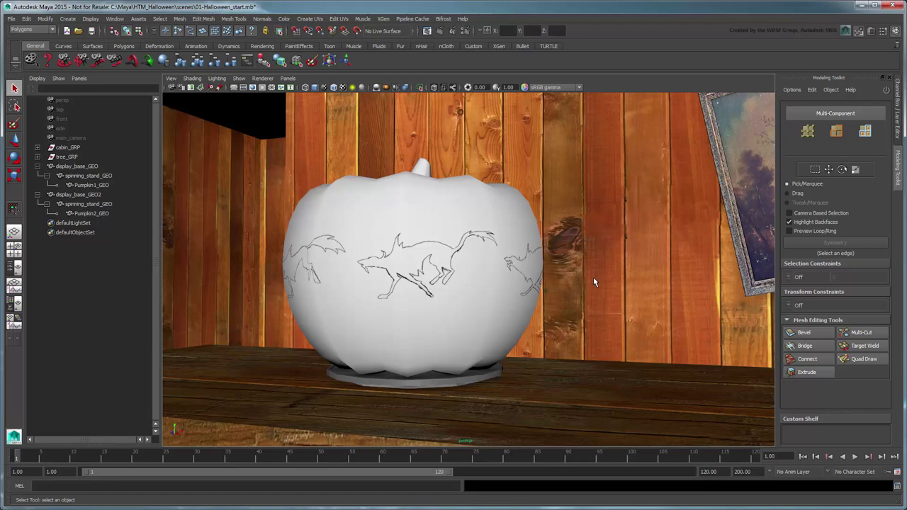
left_click(92, 185)
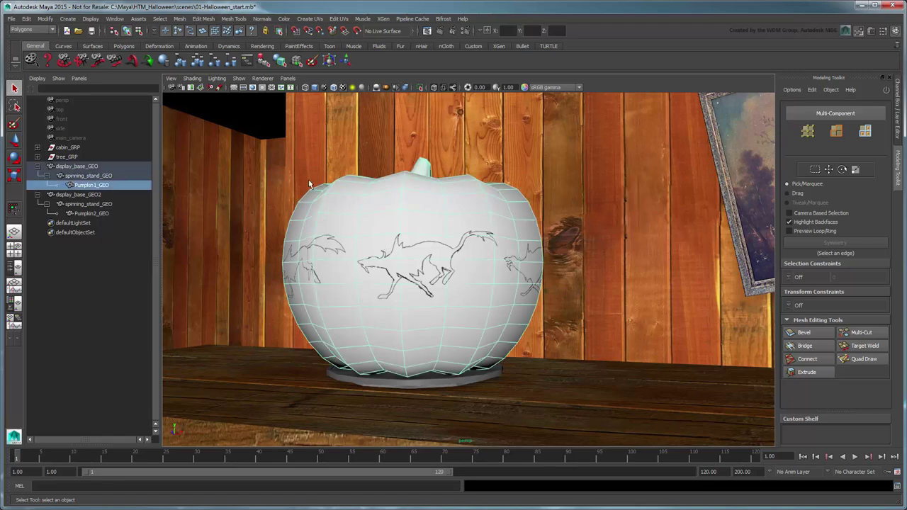
left_click(45, 18)
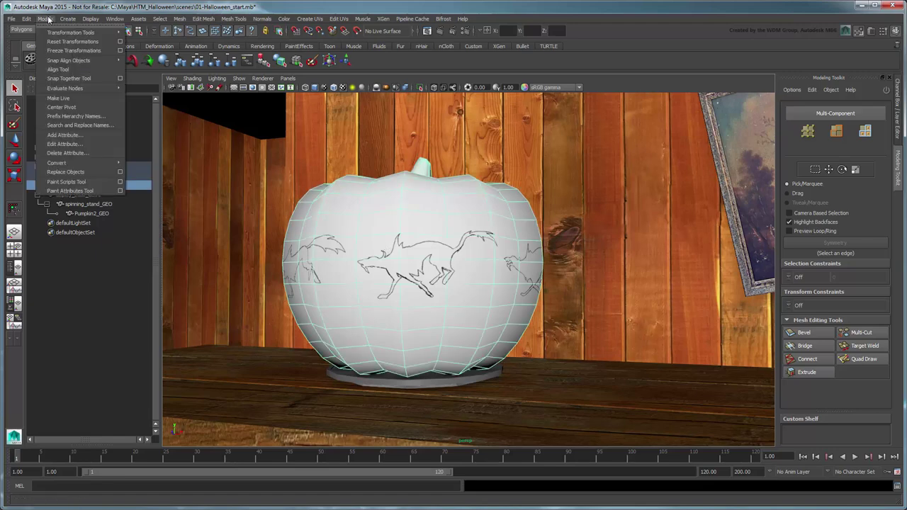
left_click(108, 53)
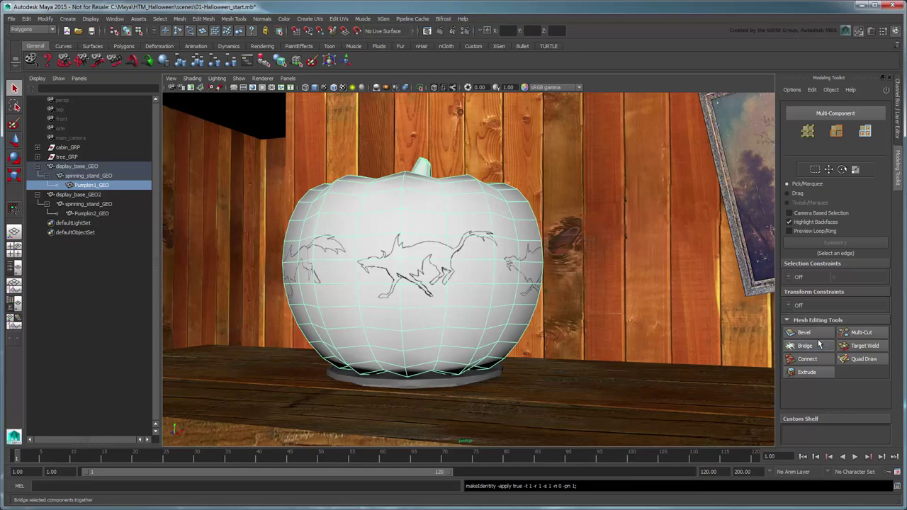
Start a Multi-Cut at the pumpkin vertex in front of the wolf's nose and trace the nose and upper lip
left_click(846, 335)
scroll(545, 260, "up", 10)
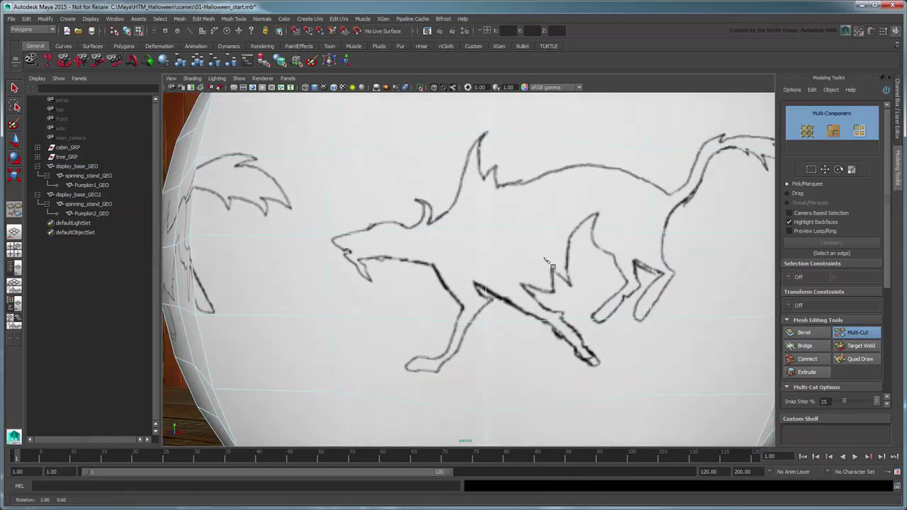
left_click_drag(545, 259, 532, 275, "alt")
scroll(350, 288, "up", 5)
middle_click_drag(350, 288, 423, 270, "alt")
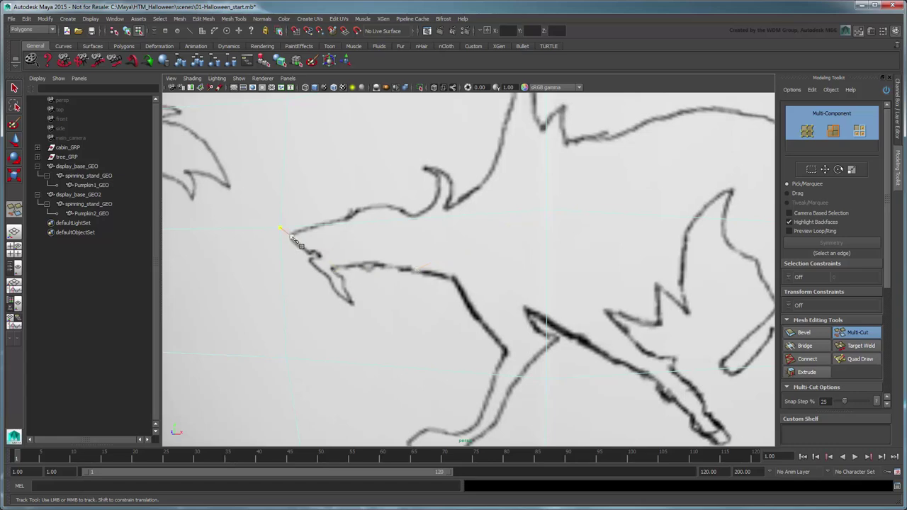
left_click(292, 238)
left_click(317, 252)
mouse_move(309, 263)
left_mouse_down()
mouse_move(287, 285)
mouse_move(308, 285)
mouse_move(309, 261)
left_mouse_up()
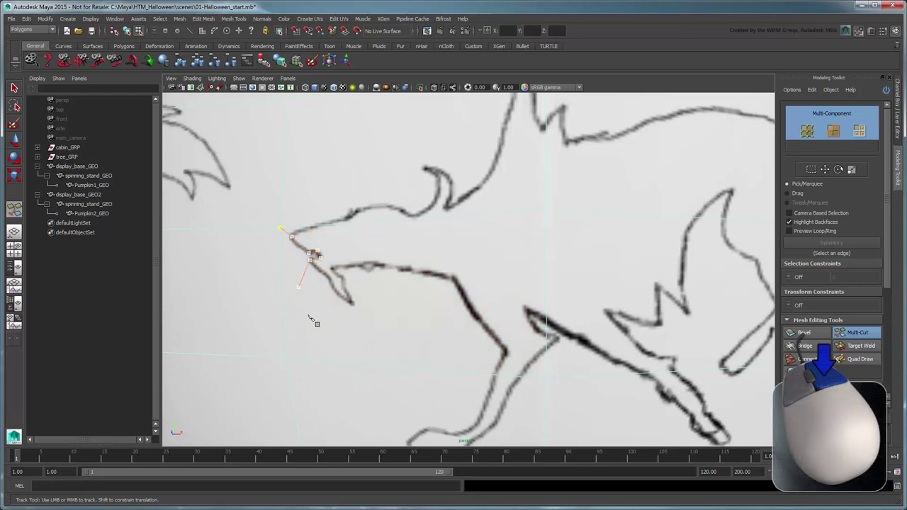
Continue the Multi-Cut around the wolf's lower jaw, repositioning the misplaced cut point onto the stencil line
mouse_move(311, 319)
middle_mouse_down()
mouse_move(345, 333)
mouse_move(345, 314)
middle_mouse_up()
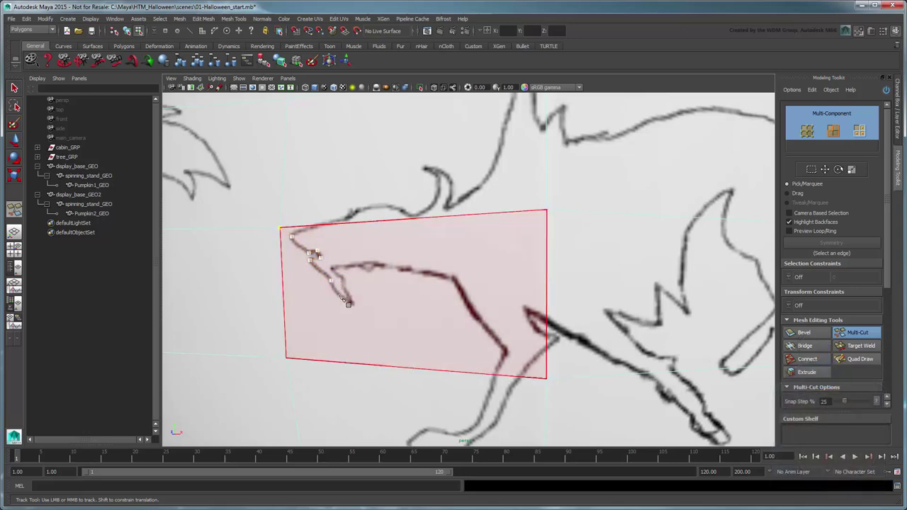
left_click(337, 293)
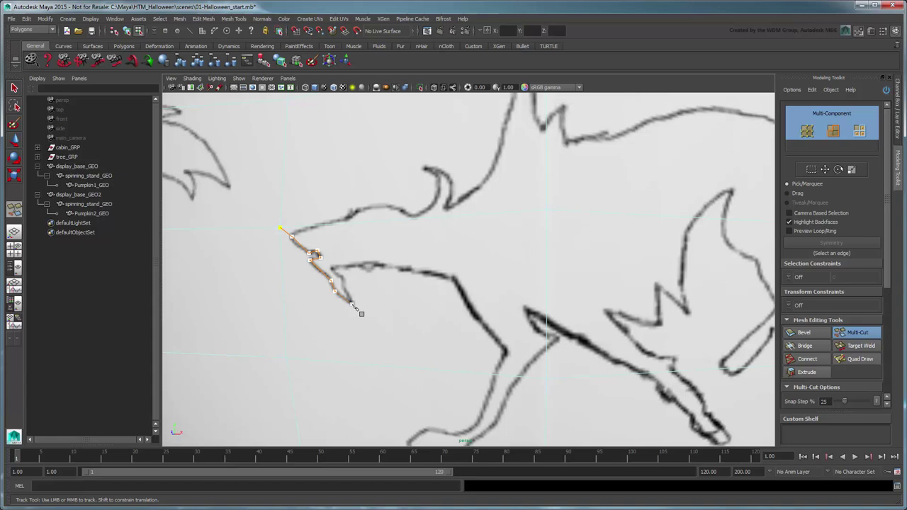
left_click(353, 305)
left_click(344, 289)
left_click(362, 265)
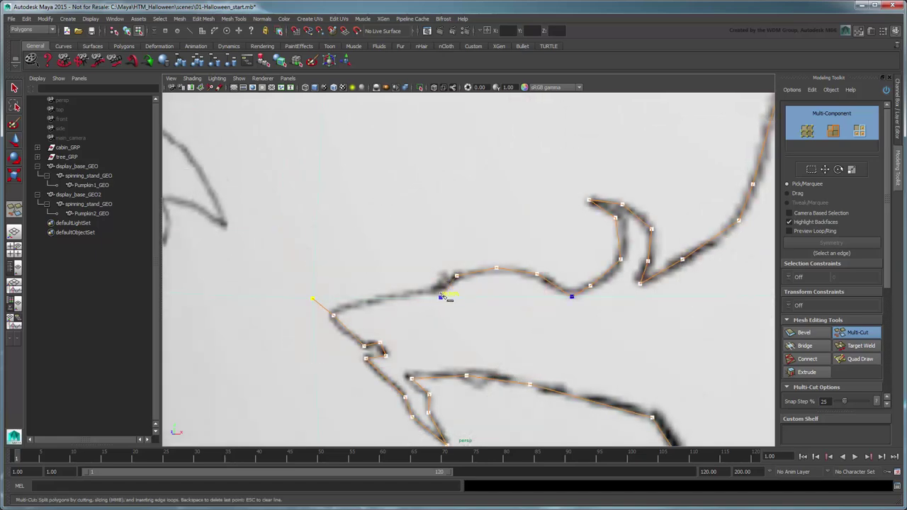
Finish the Multi-Cut outline along the top of the wolf's snout and close it at the starting vertex
left_click(436, 289)
left_click(383, 297)
left_click(313, 300)
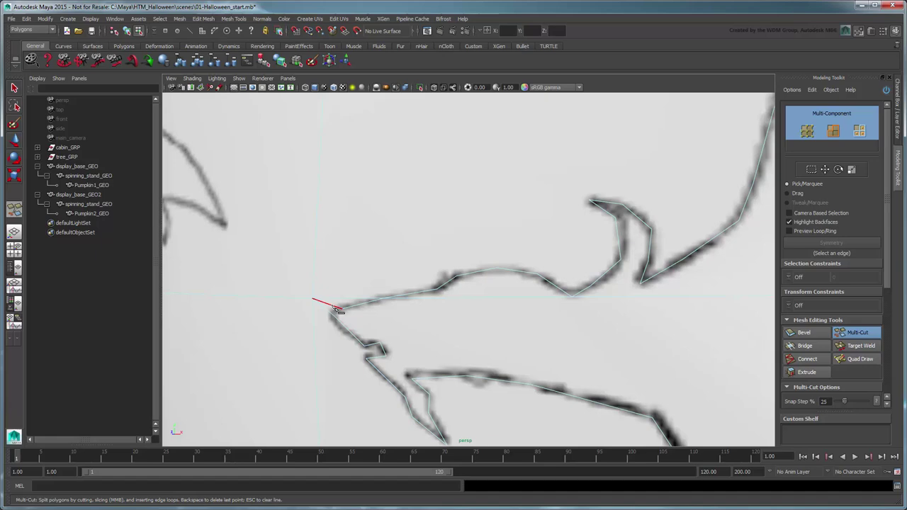
Discard the stray cut and Target Weld the upper snout vertex to the wolf's nose-tip vertex
middle_click_drag(415, 324, 464, 290, "alt")
right_click_drag(464, 287, 564, 280, "alt")
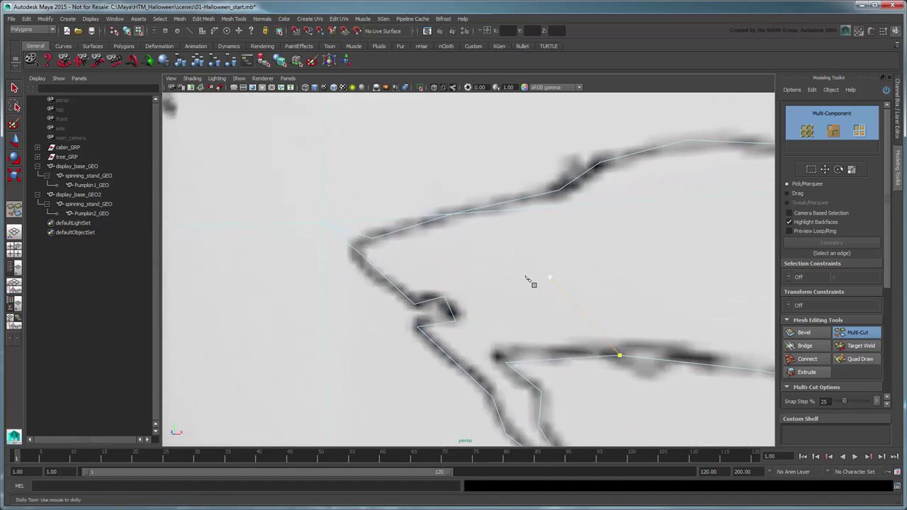
key("Escape")
right_click_drag(358, 253, 348, 257)
left_click(859, 346)
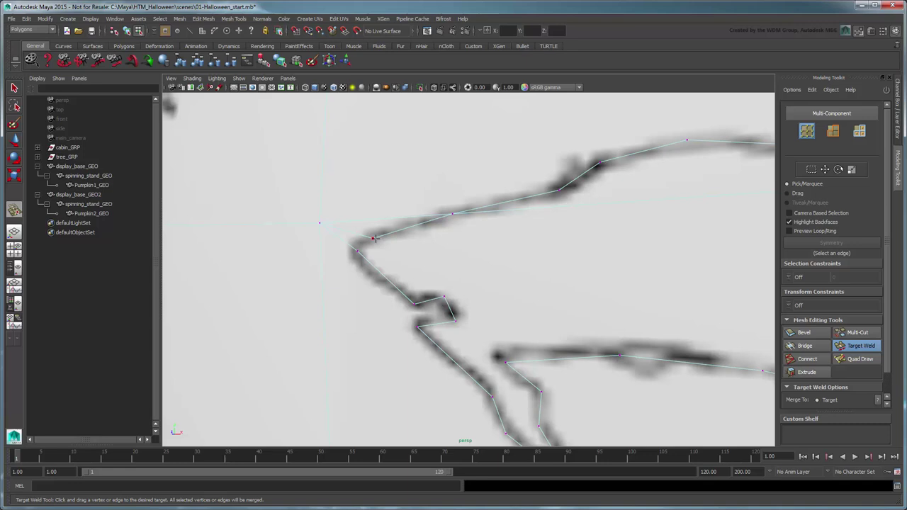
left_click_drag(372, 239, 355, 252)
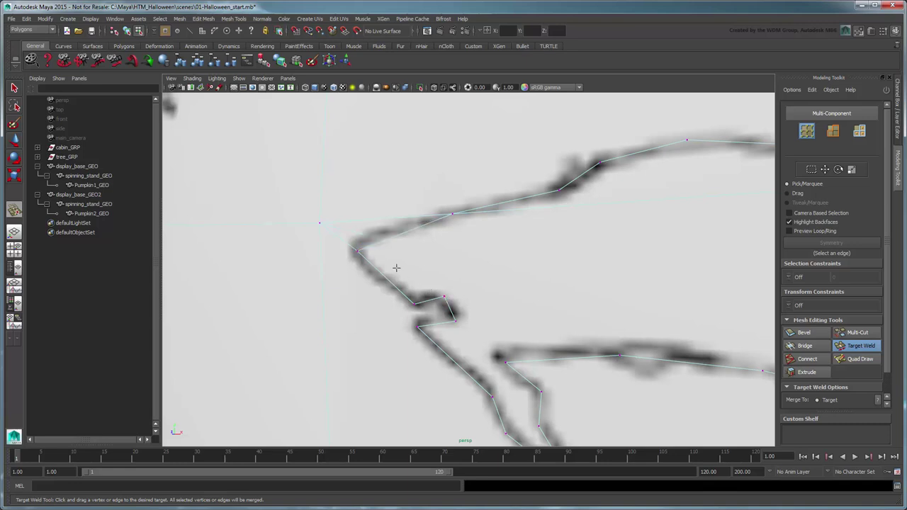
Delete the leftover edge connecting the wolf's nose tip to the pumpkin vertex in front of it
right_click_drag(367, 252, 355, 234)
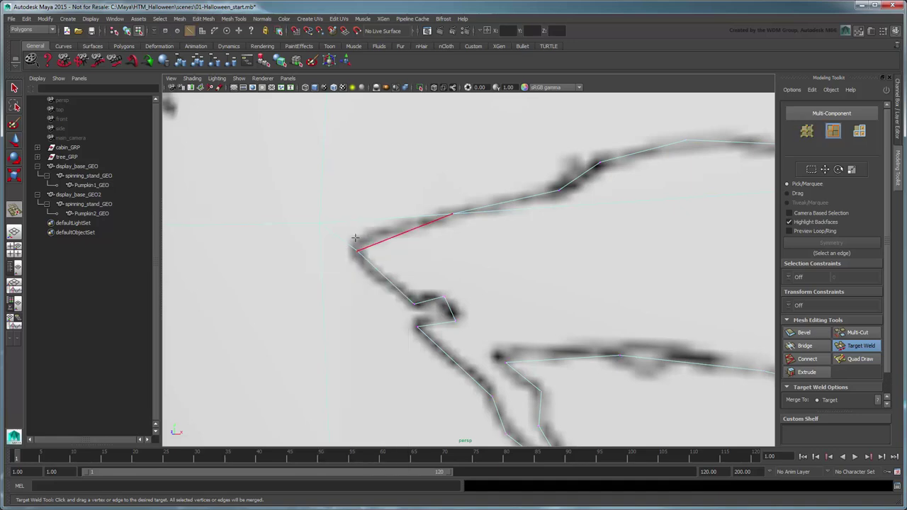
left_click(343, 243)
key("Delete")
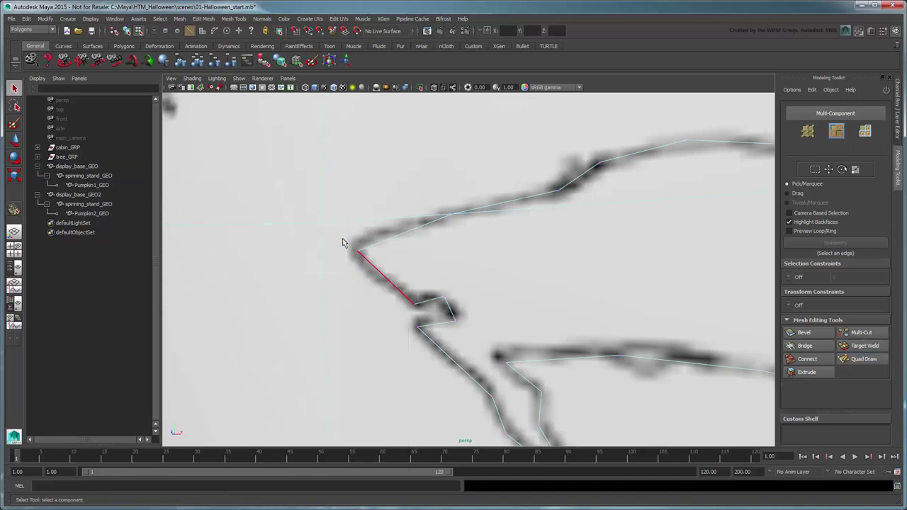
scroll(504, 283, "down", 3)
scroll(507, 279, "down", 5)
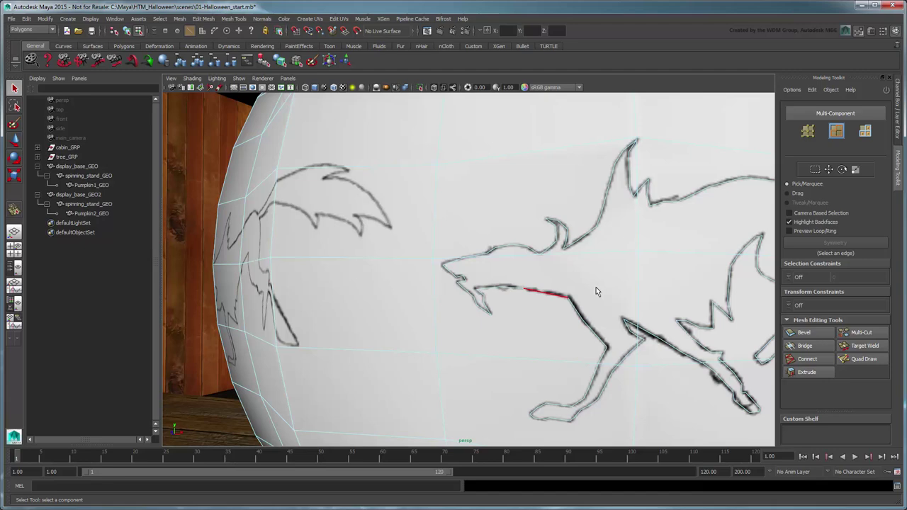
middle_click_drag(534, 281, 414, 284, "alt")
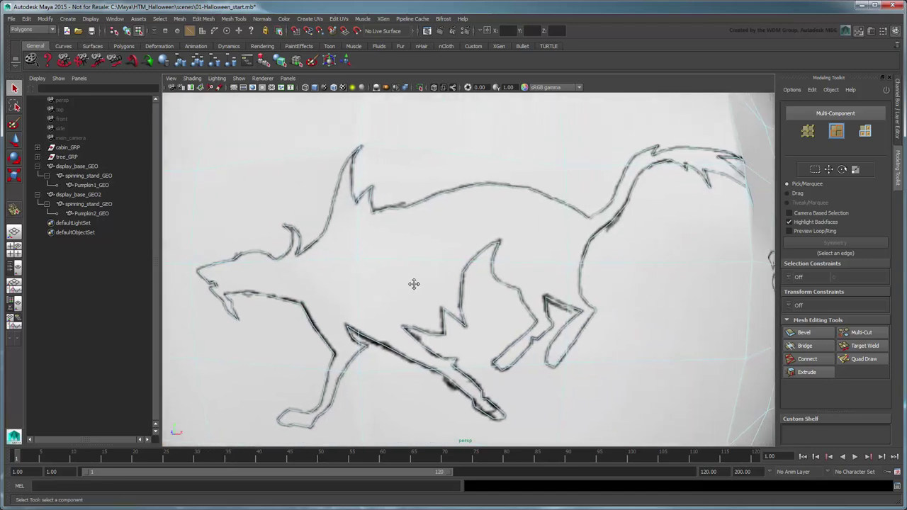
Start a Multi-Cut on the next wolf, linking the neighbouring wolf's tail to its nose tip and tracing the snout edge to the teeth
middle_click_drag(589, 262, 425, 254, "alt")
scroll(358, 243, "up", 3)
key("y")
left_click(323, 224)
left_click(342, 238)
left_click(361, 249)
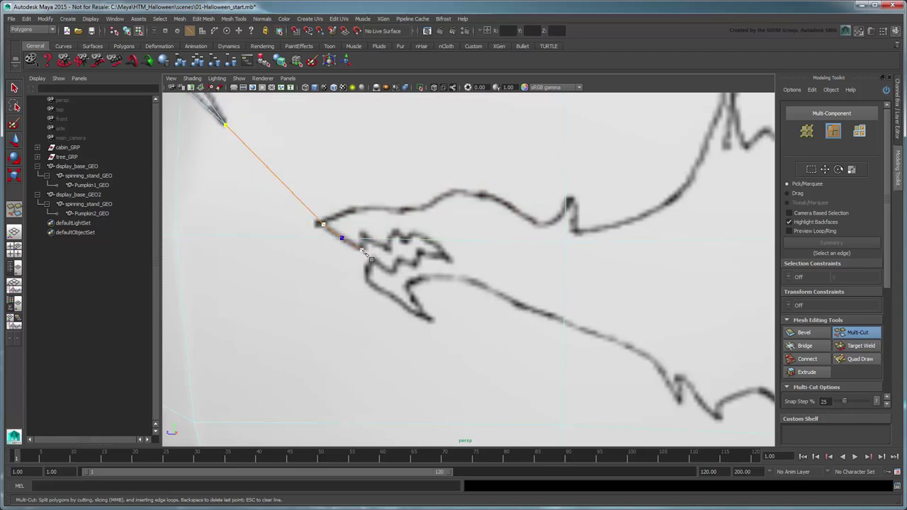
left_click(362, 238)
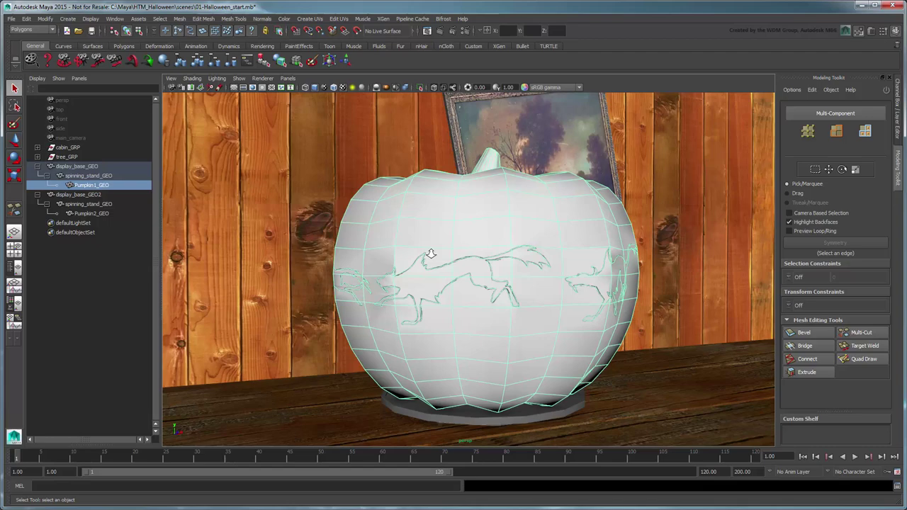
Freeze the transformations of Pumpkin2_GEO and start a Multi-Cut along the hooded figure's stencil outline
left_click(446, 200)
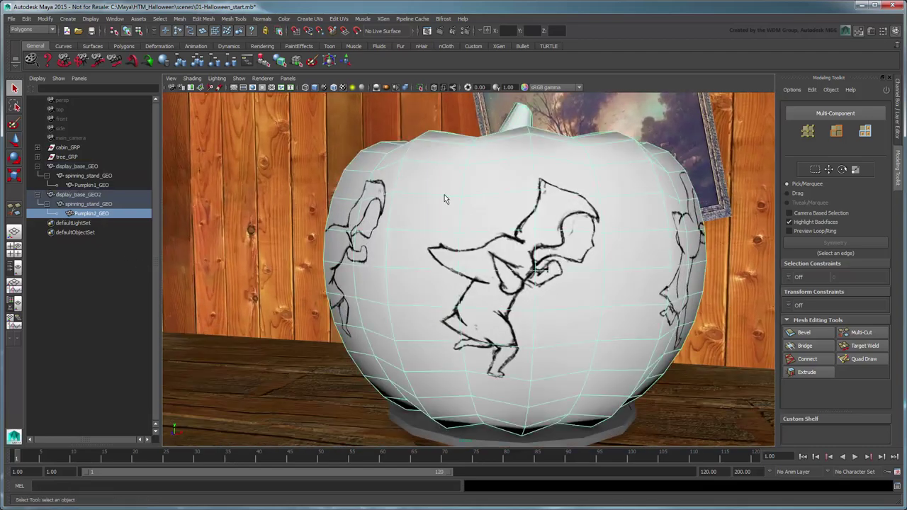
left_click(44, 18)
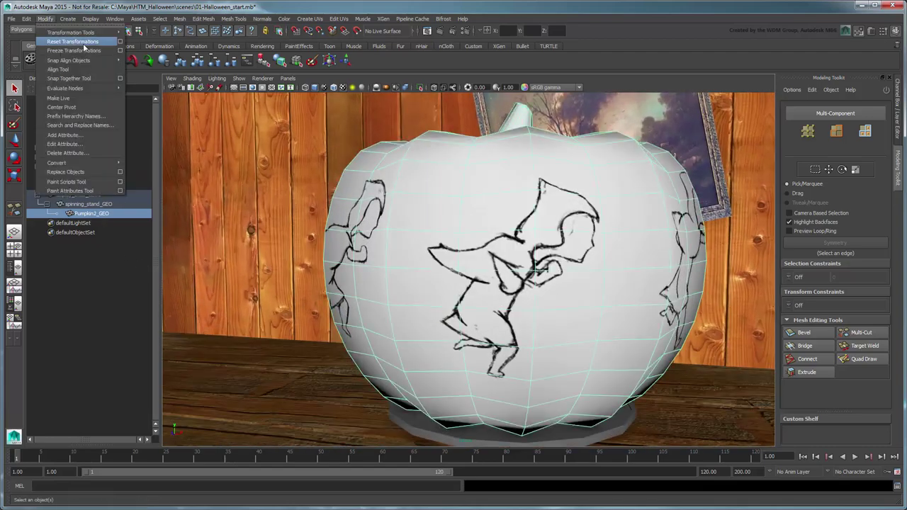
left_click(71, 47)
scroll(632, 287, "up", 5)
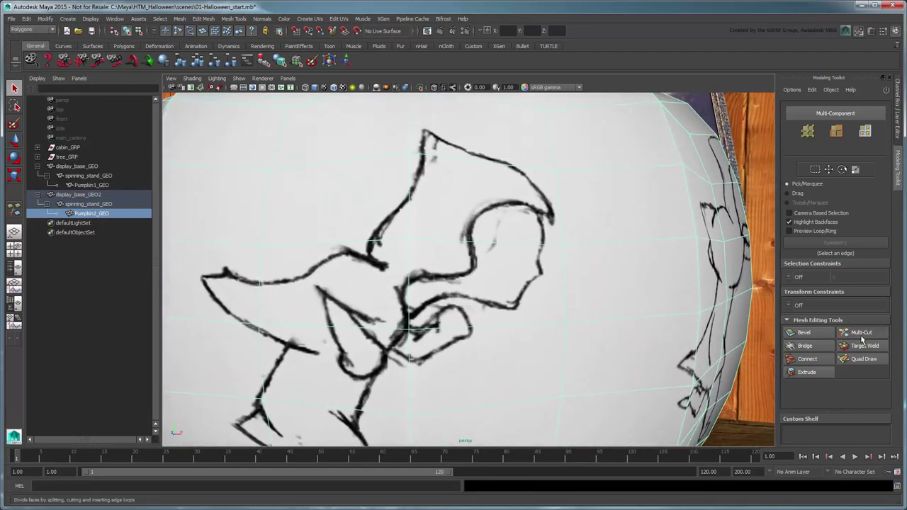
left_click(861, 332)
left_click(531, 182)
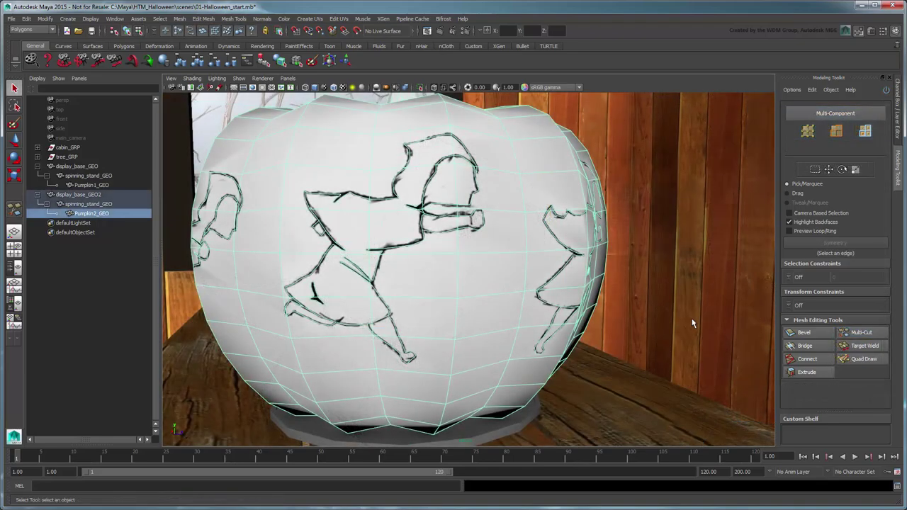
Examine the cut outlines on the second pumpkin, picking the individual faces inside the hooded figure's face and hood
left_click_drag(691, 318, 532, 320)
scroll(502, 300, "up", 6)
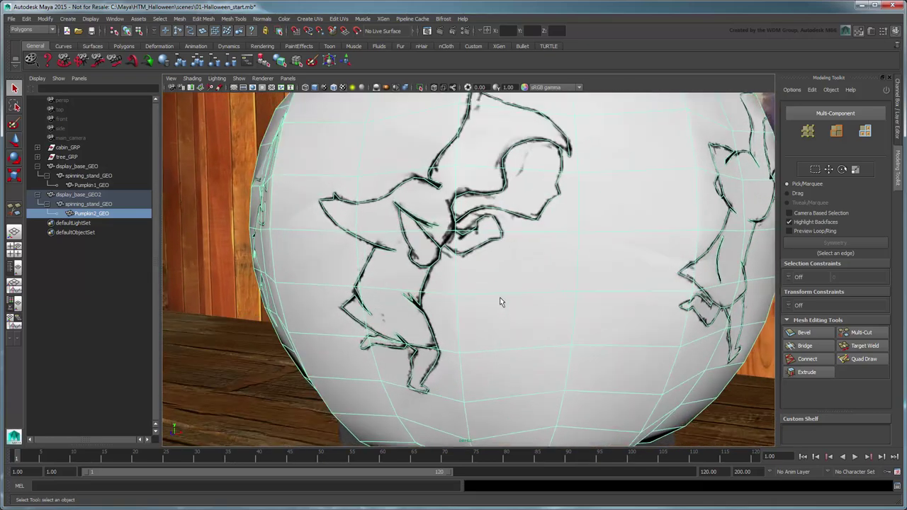
middle_click_drag(510, 296, 510, 328, "alt")
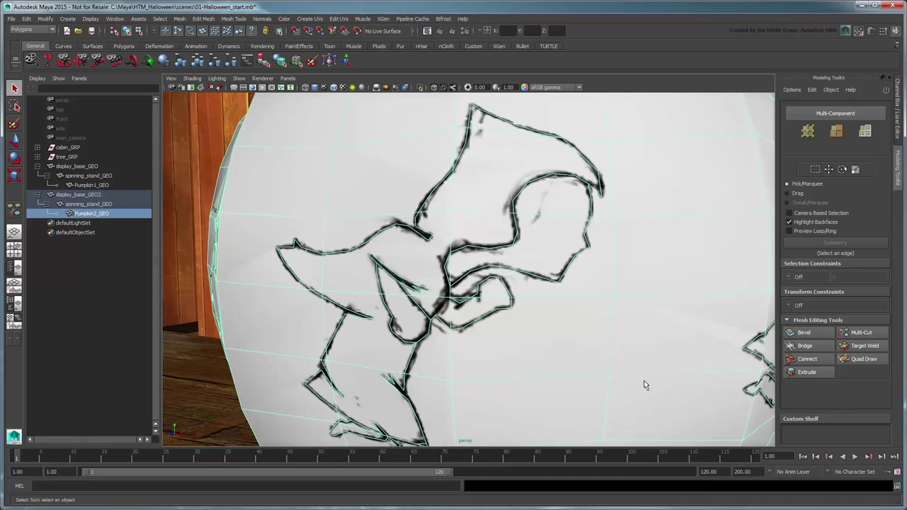
left_click(530, 226)
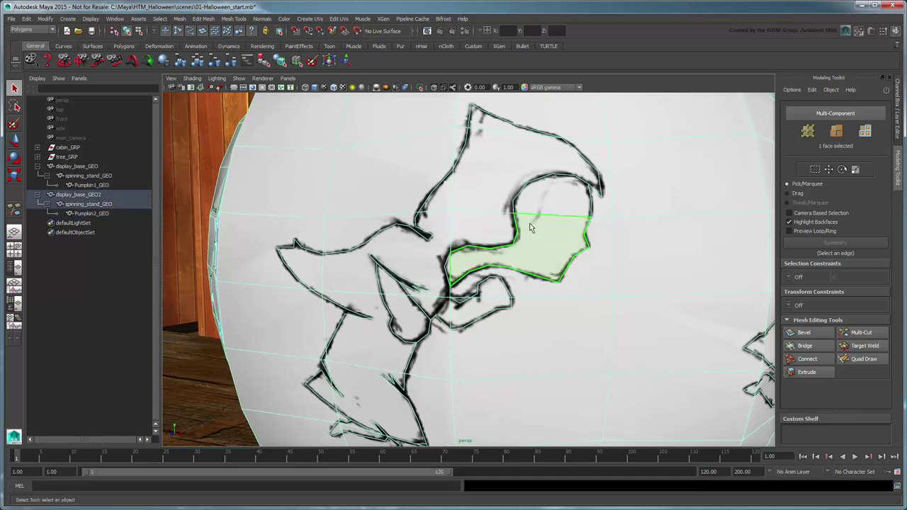
left_click(489, 199)
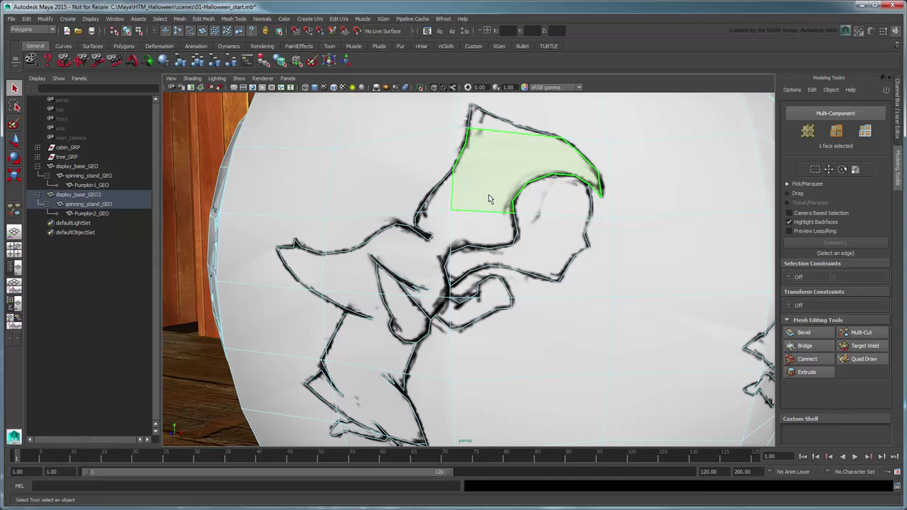
left_click(479, 228)
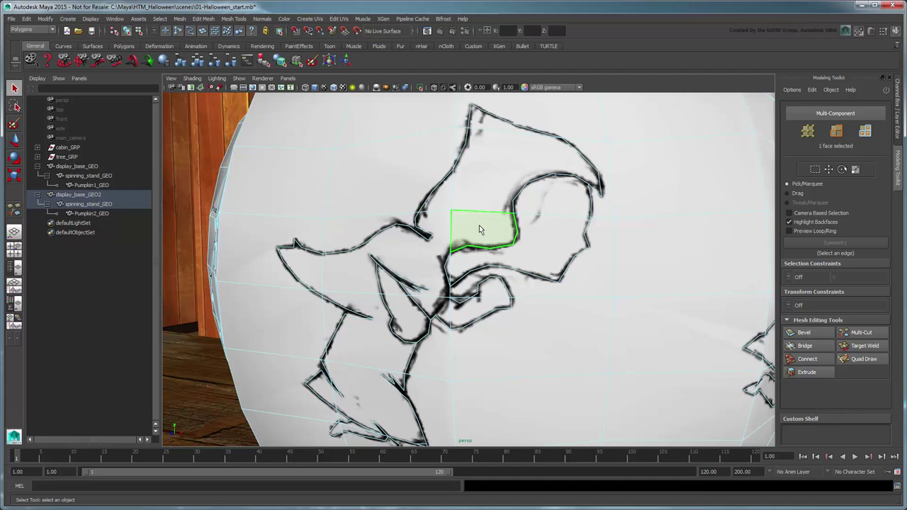
key("F8")
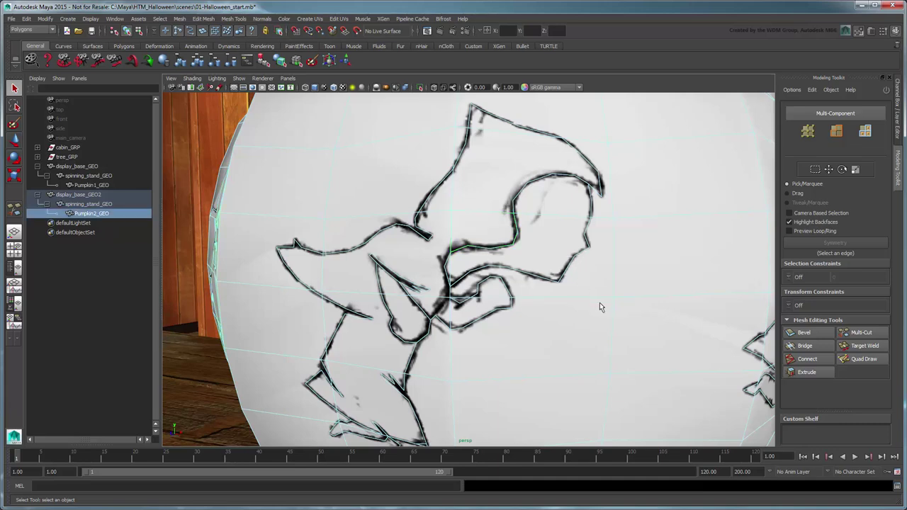
mouse_move(600, 305)
left_mouse_down("alt")
mouse_move(573, 281)
mouse_move(585, 265)
mouse_move(585, 272)
mouse_move(596, 268)
left_mouse_up("alt")
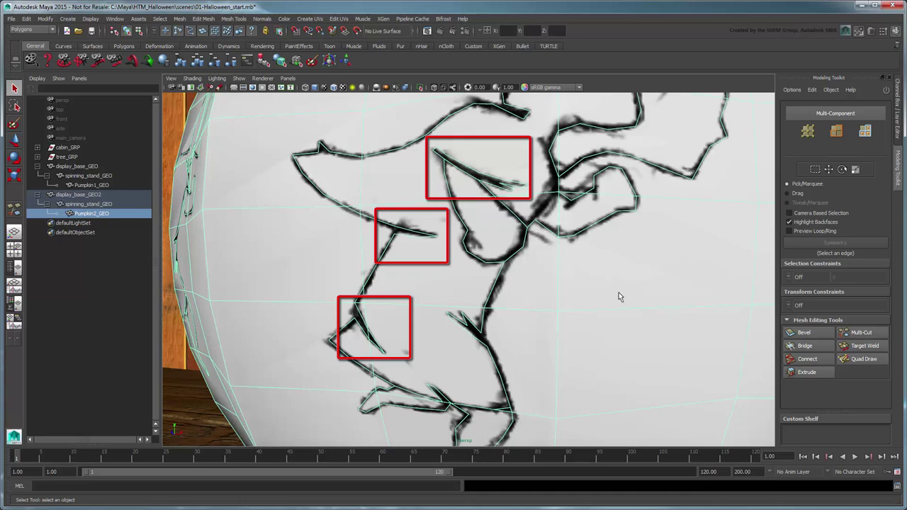
Frame both pumpkins, clear the selection and save the scene
right_click_drag(609, 295, 476, 278, "alt")
middle_click_drag(476, 278, 592, 276, "alt")
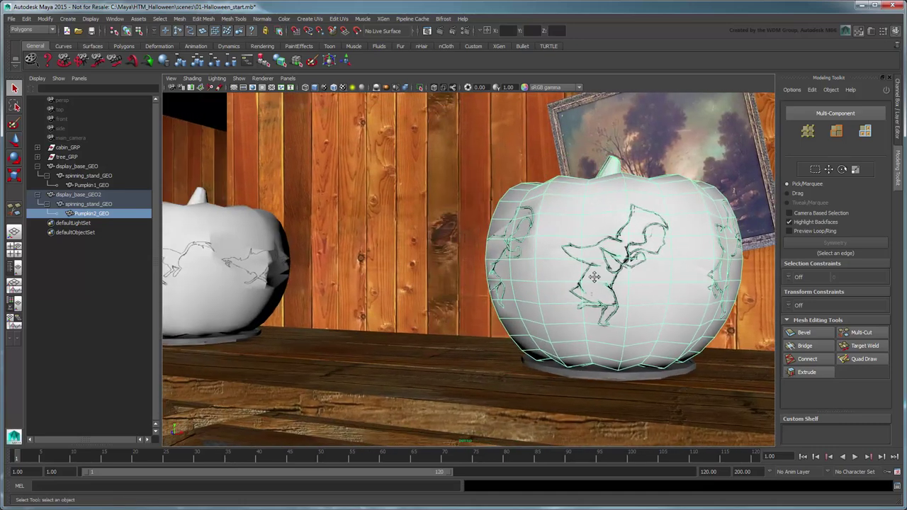
right_click_drag(593, 275, 581, 279, "alt")
middle_click_drag(581, 279, 589, 282, "alt")
left_click(433, 268)
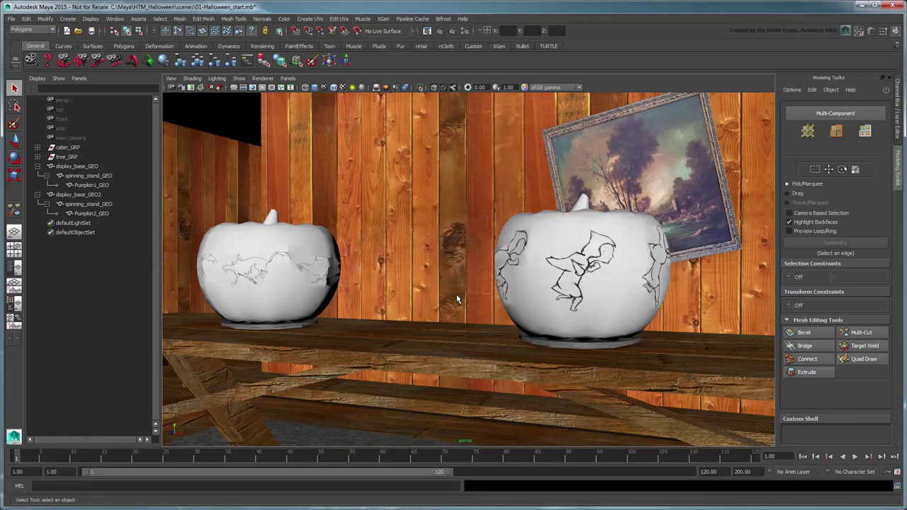
key("ctrl+s")
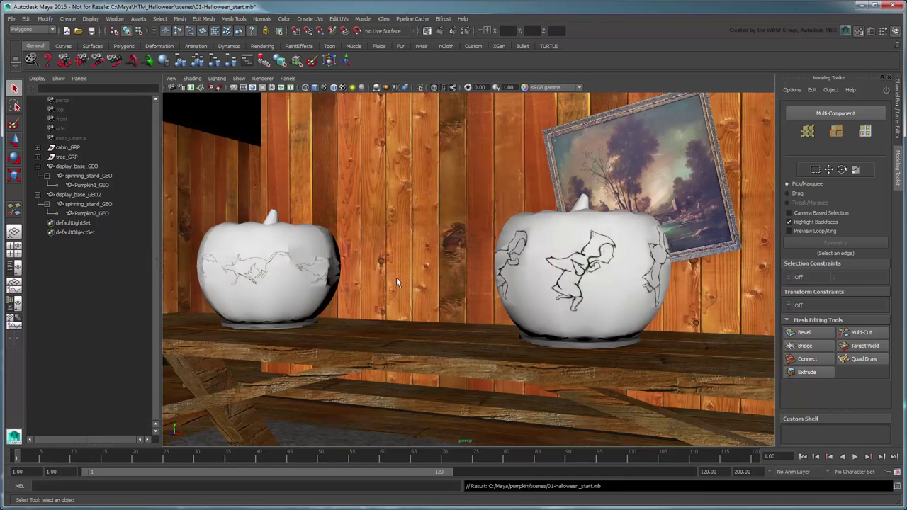
Switch Pumpkin1_GEO to face selection and select the faces inside the wolf's head, snout, ear and neck
scroll(396, 282, "up", 4)
middle_click_drag(361, 263, 678, 293, "alt")
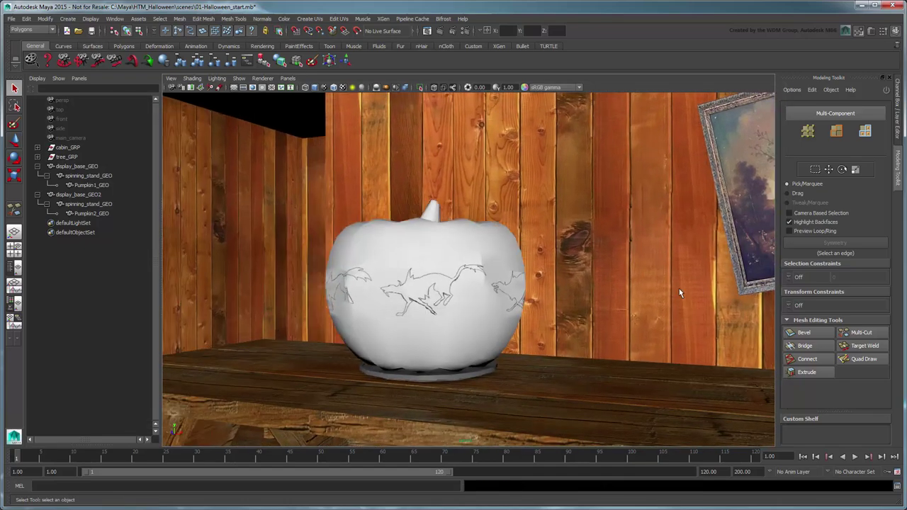
scroll(539, 306, "up", 4)
scroll(538, 306, "up", 5)
left_click(515, 247)
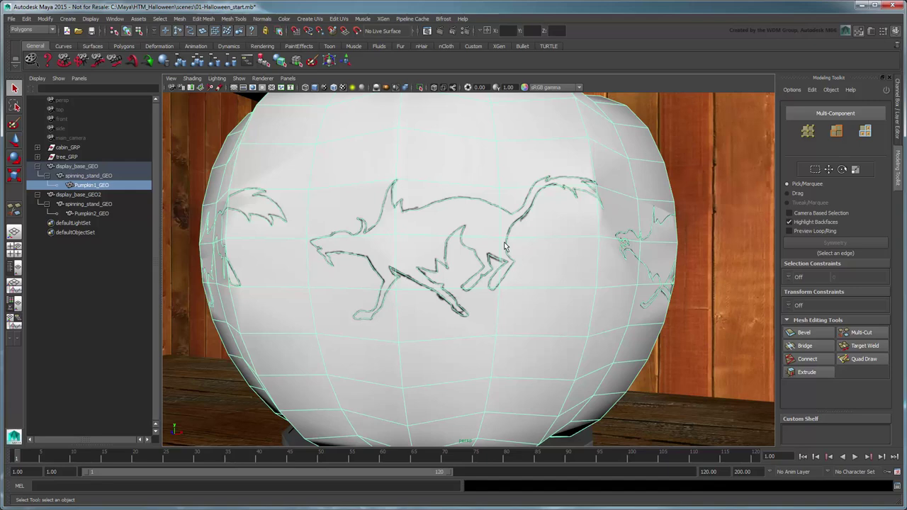
right_click_drag(447, 232, 451, 255)
left_click(358, 242)
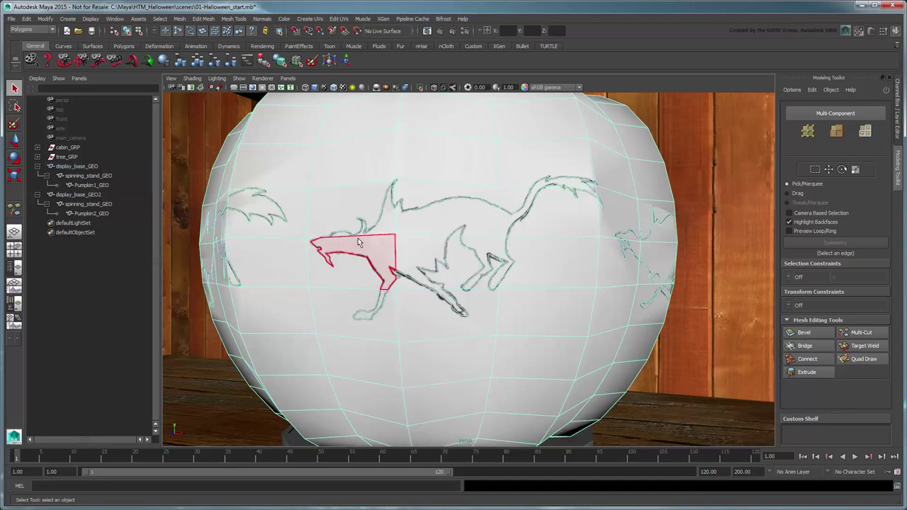
left_click(356, 242)
left_click(347, 234, "shift")
left_click(380, 223, "shift")
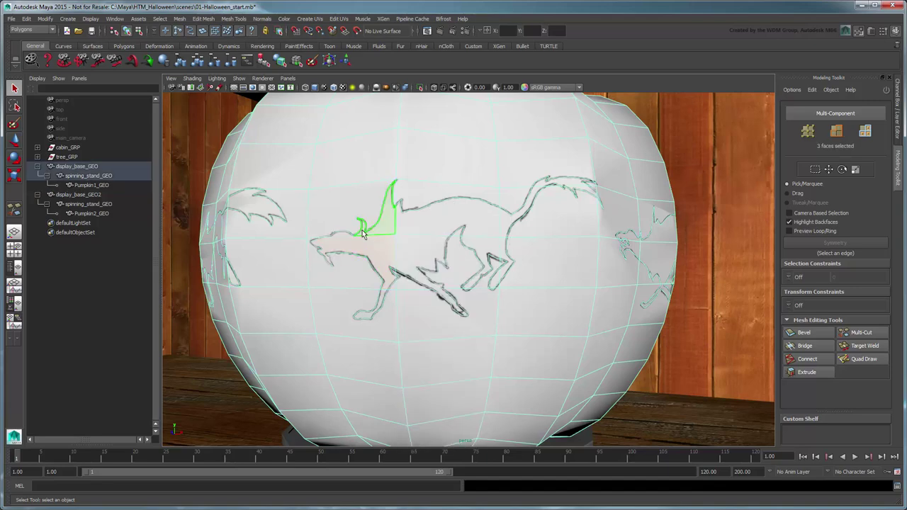
Add the faces inside the wolf's body, front legs and hind legs to the selection
left_click(448, 228, "shift")
left_click(486, 250, "shift")
left_click(425, 260, "shift")
left_click(451, 306, "shift")
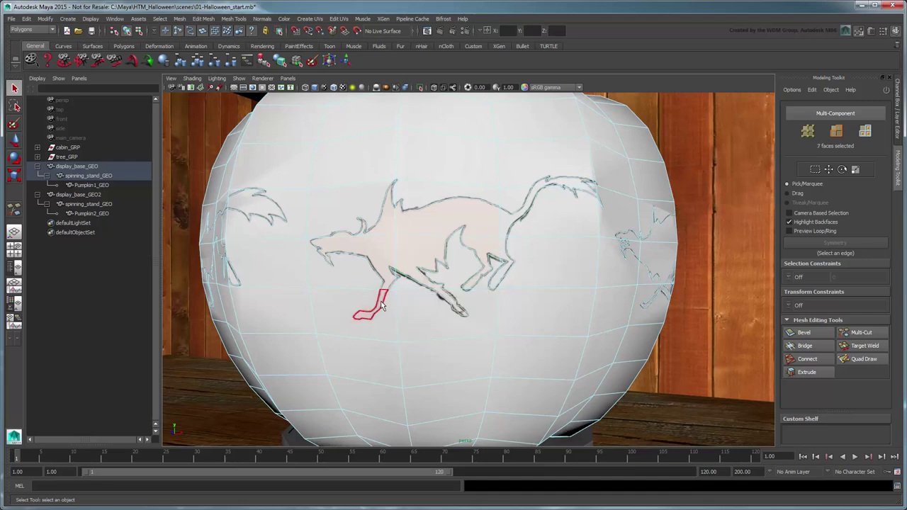
left_click(372, 309, "shift")
left_click(494, 282, "shift")
left_click(491, 288, "shift")
left_click(466, 288, "shift")
left_click(506, 261, "shift")
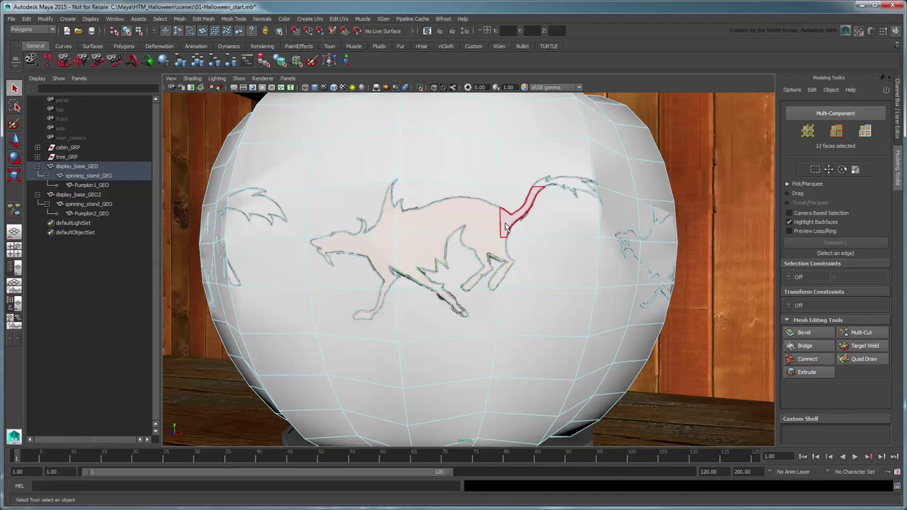
Add the faces inside the wolf's rump and tail, including the small tail-tip pieces, to the selection
left_click(507, 219, "shift")
left_click(558, 182, "shift")
left_click(586, 190, "shift")
left_click(597, 198, "shift")
left_click(594, 188, "shift")
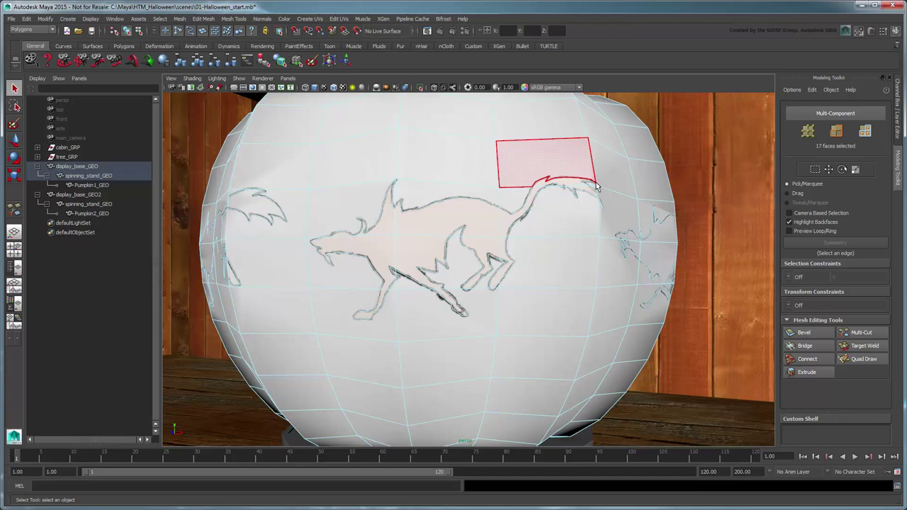
Add the faces inside the other wolf silhouettes around the pumpkin to the selection
middle_click_drag(586, 231, 579, 230, "alt")
left_click_drag(579, 230, 453, 230, "alt")
middle_click_drag(690, 248, 443, 231, "alt")
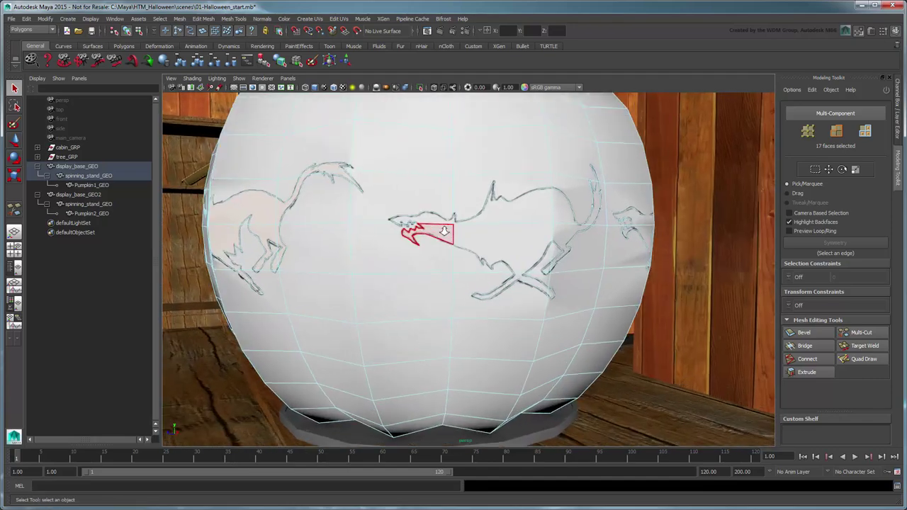
scroll(444, 231, "up", 3)
left_click(419, 185, "shift")
left_click(409, 209, "shift")
left_click(473, 181, "shift")
left_click(498, 226, "shift")
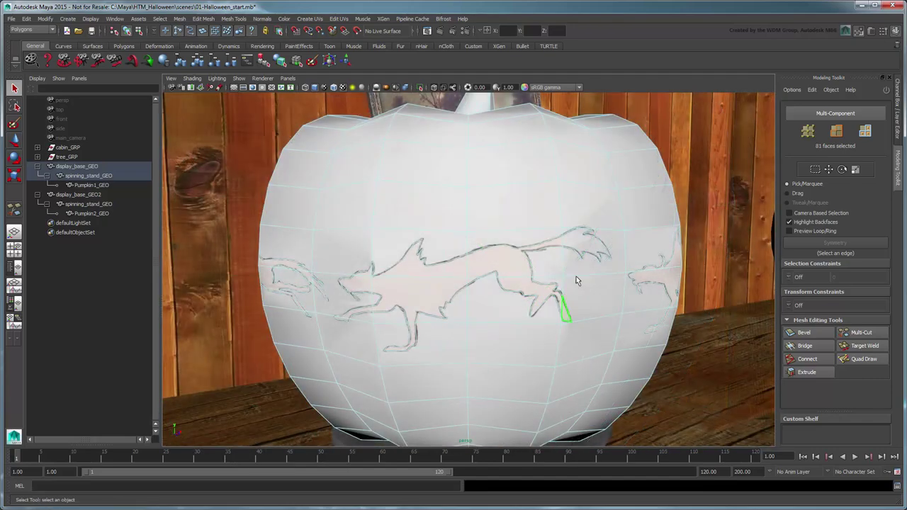
Add the last wolf's remaining tail faces, then delete all selected wolf faces and return to object mode
left_click(589, 244, "shift")
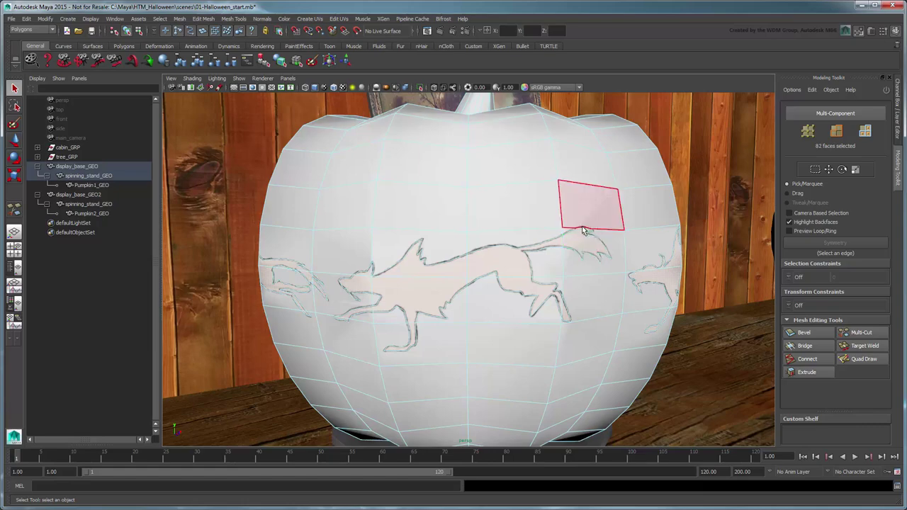
left_click(582, 231, "shift")
left_click_drag(683, 291, 615, 300, "alt")
right_click_drag(614, 299, 574, 302, "alt")
left_click_drag(652, 309, 579, 314, "alt")
key("Delete")
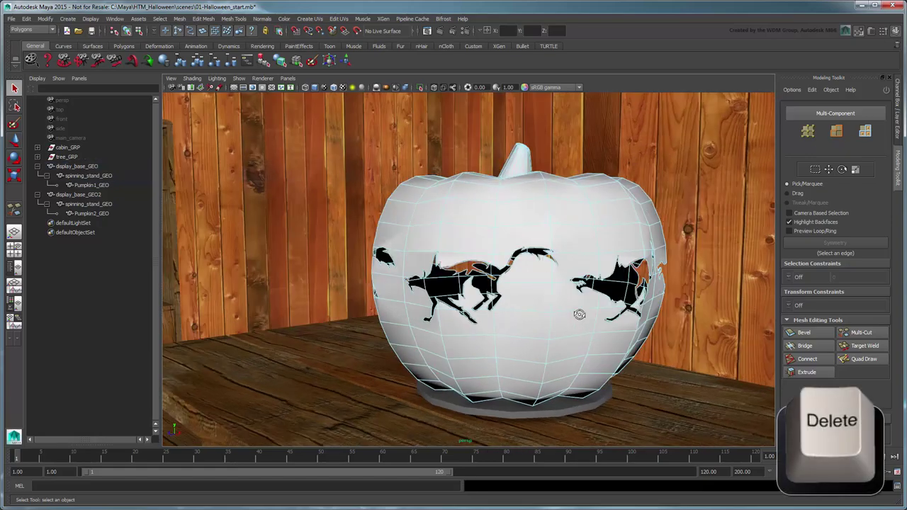
key("F8")
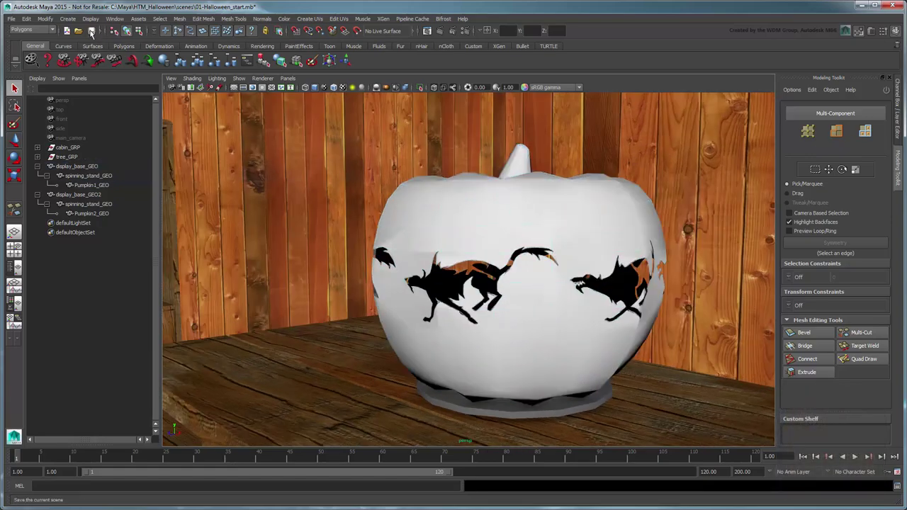
Create an area light and rename it Pumpkin1_light
left_click(67, 19)
mouse_move(106, 60)
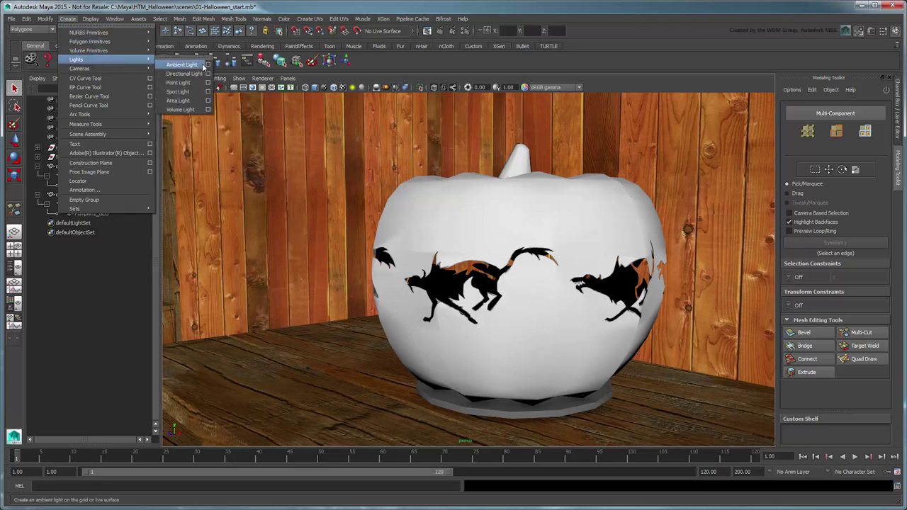
left_click(202, 103)
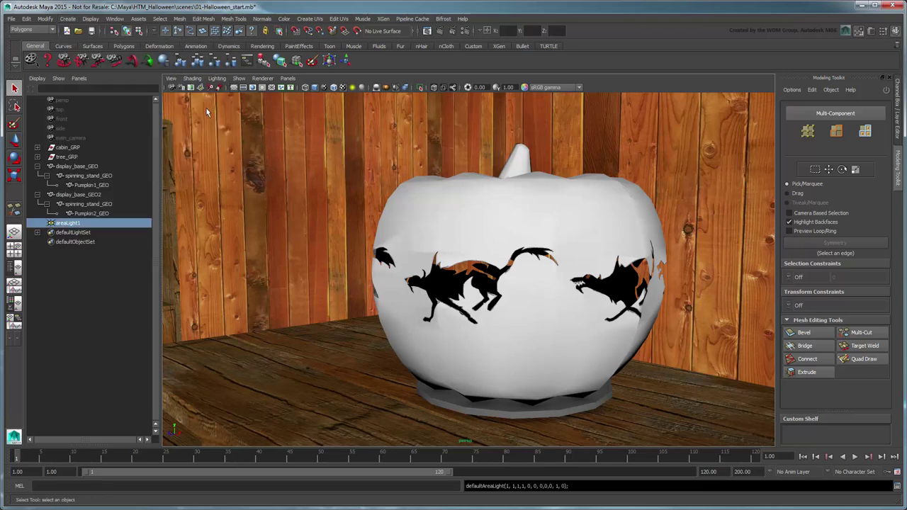
double_click(85, 224)
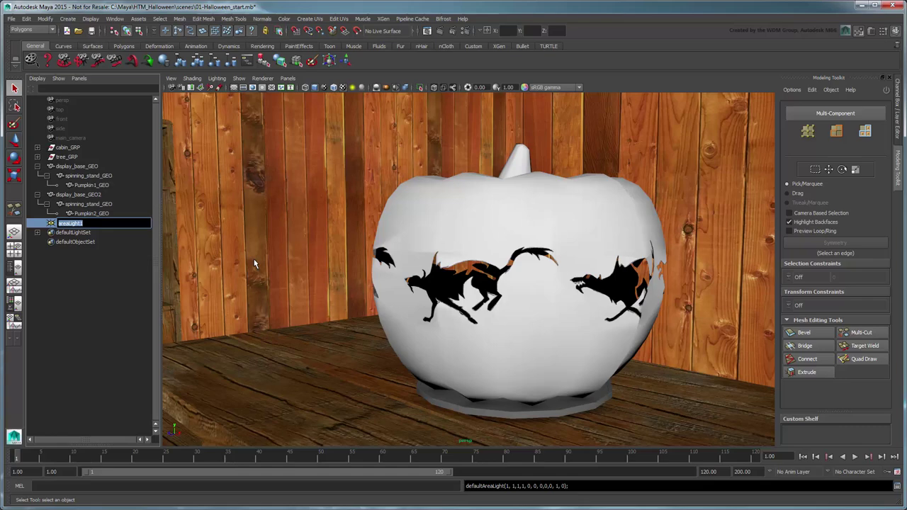
type("Pumpkin1_light")
key("Return")
In wireframe display, snap Pumpkin1_light to the centre of the first pumpkin's stand and raise it to the pumpkin's middle
key("e")
key("4")
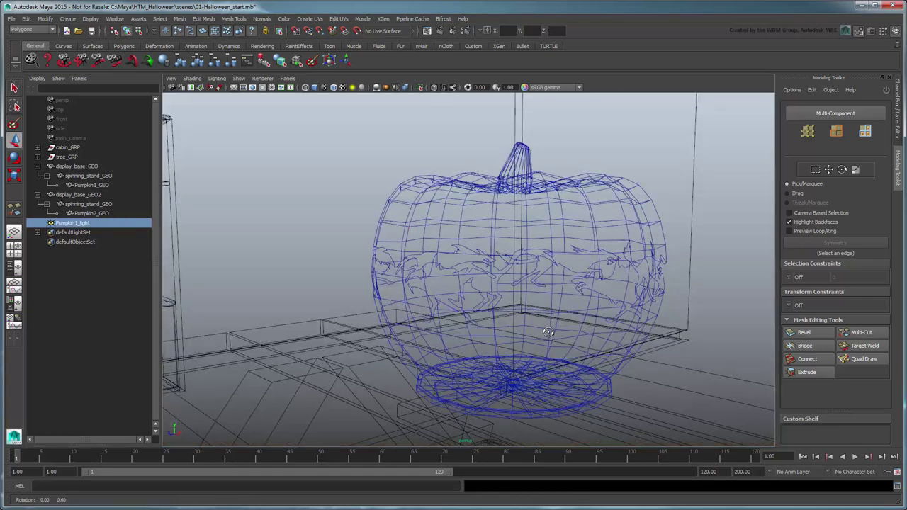
left_click_drag(547, 332, 552, 339, "alt")
key("v")
middle_click_drag(516, 366, 512, 366)
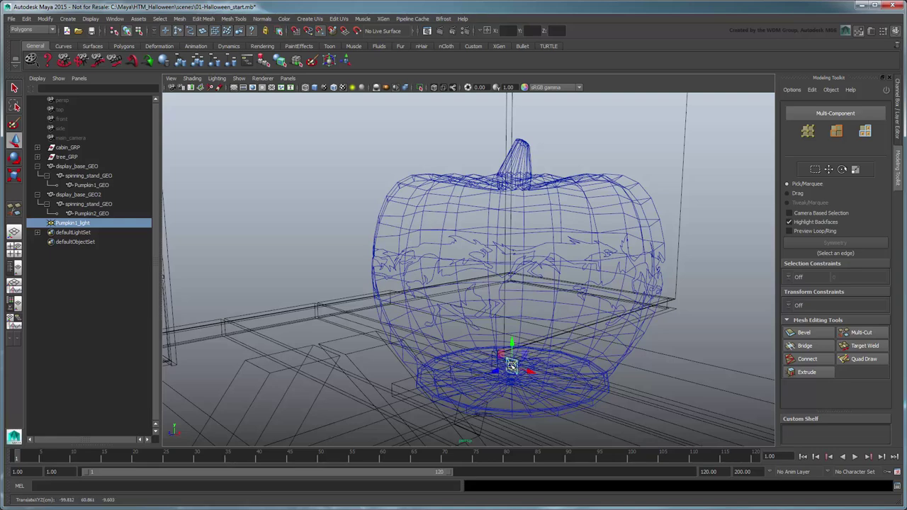
left_click_drag(513, 346, 541, 281)
Scale Pumpkin1_light uniformly to about 3.132 and open its settings in the Attribute Editor
key("r")
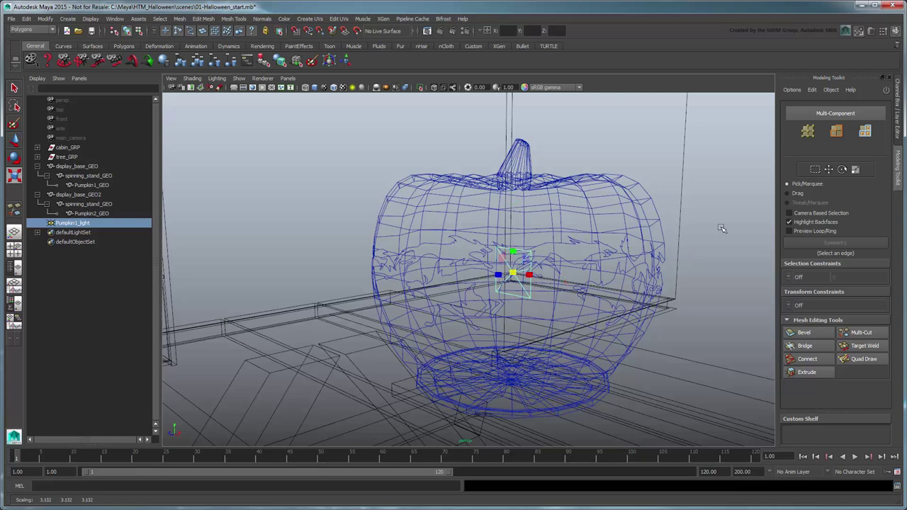
left_click(870, 31)
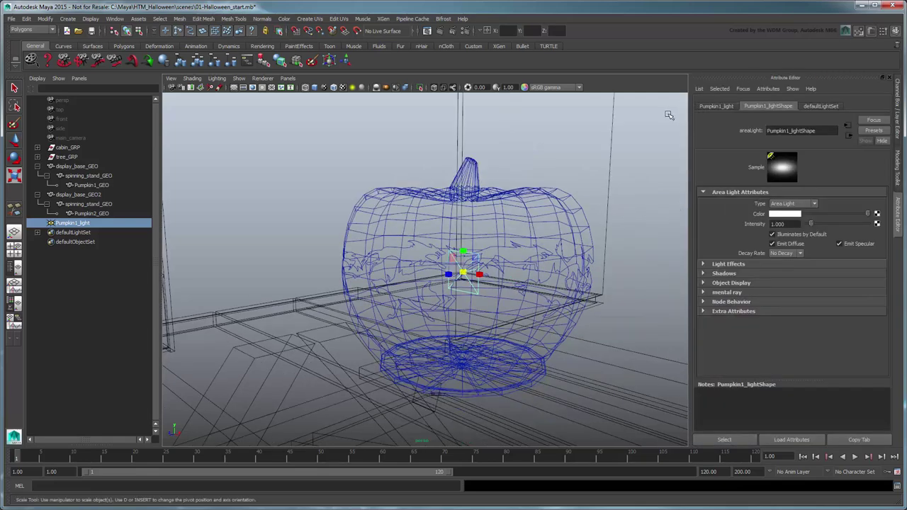
Give Pumpkin1_light Quadratic decay and an intensity of 1500, and pick a new light colour
left_click(780, 253)
double_click(779, 224)
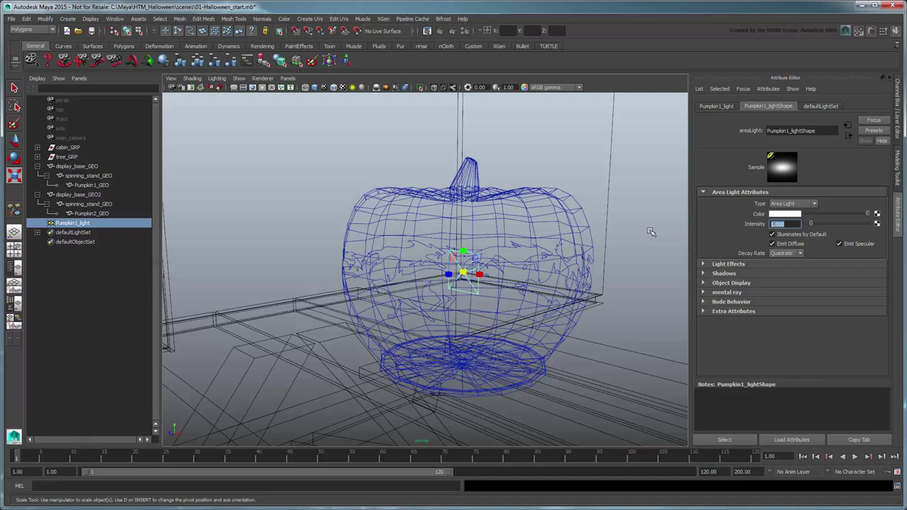
type("1500")
key("Return")
left_click(796, 214)
left_click(734, 209)
In Pumpkin1_light's mental ray area light settings, enable Use Light Shape and set the shape type to Sphere
left_click(754, 292)
scroll(848, 244, "down", 5)
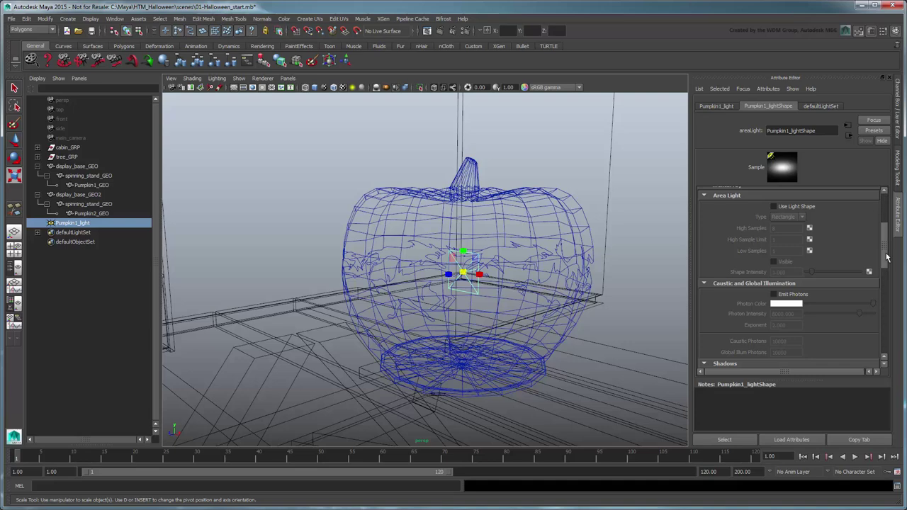
left_click(811, 206)
left_click(803, 217)
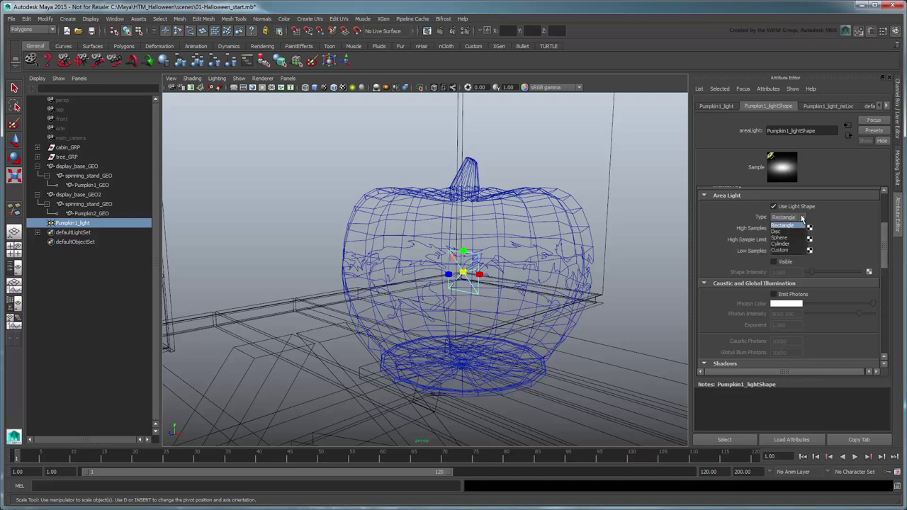
left_click(796, 238)
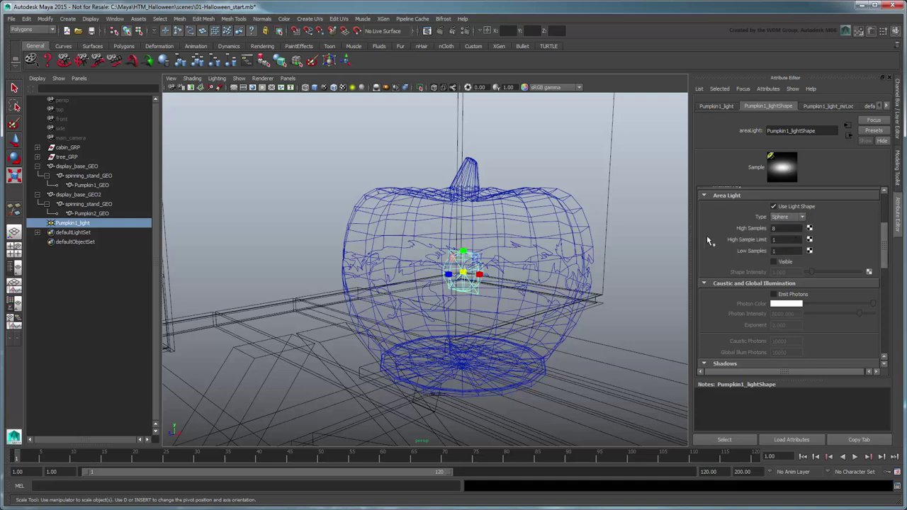
Return to textured display and assign the orange pumpkin_test4 mia_material_x3 material to the whole Pumpkin1_GEO mesh
key("6")
key("q")
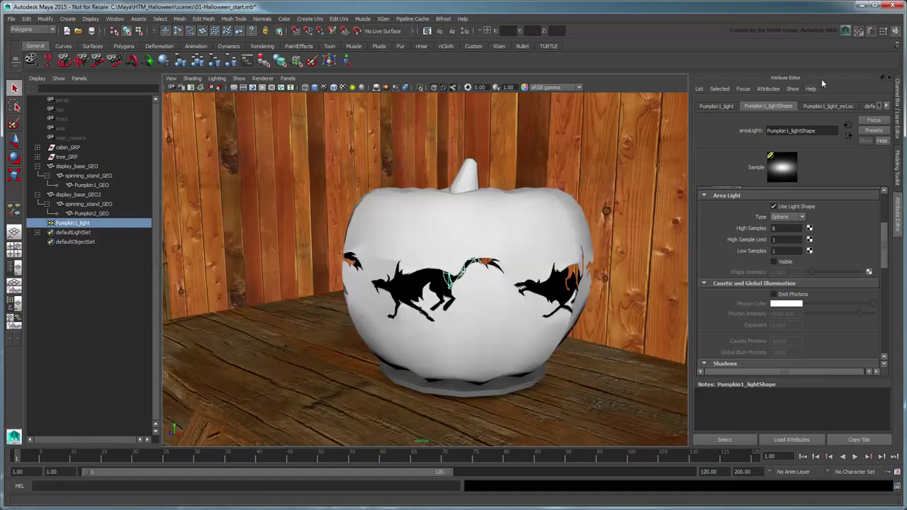
left_click(887, 78)
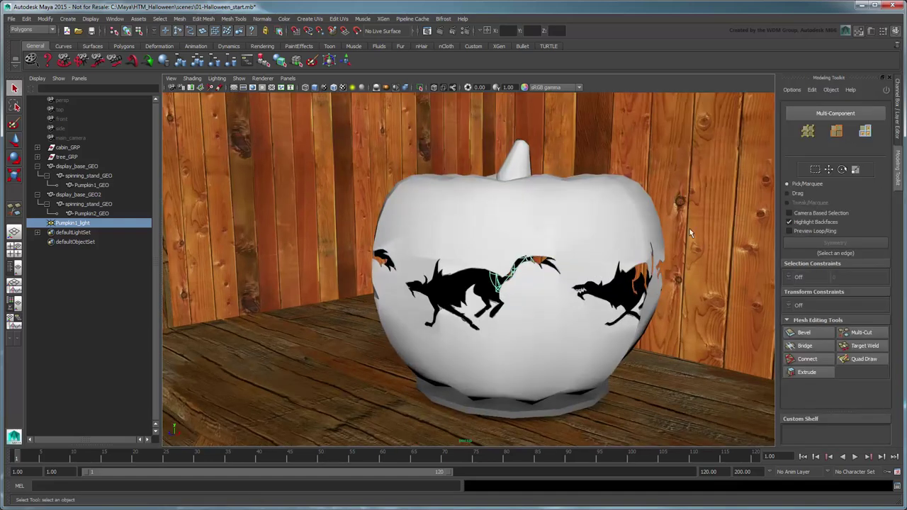
left_click(494, 227)
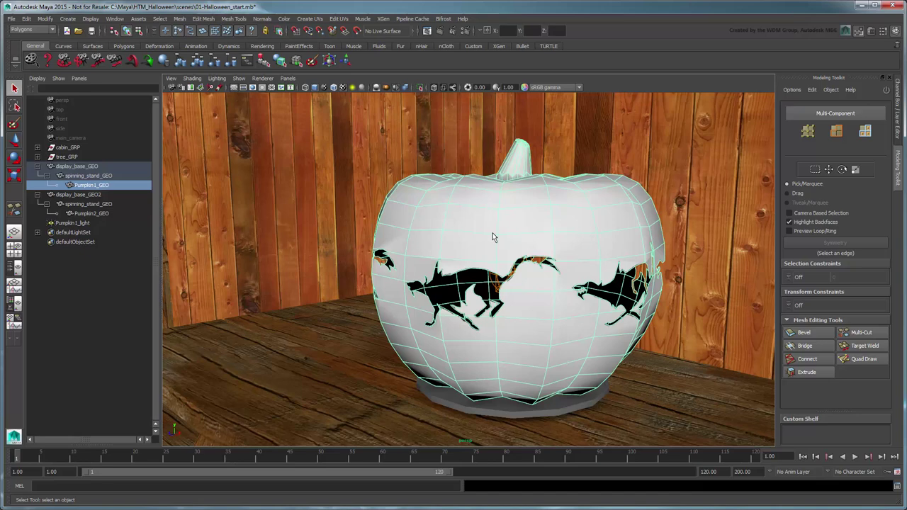
right_click_drag(493, 237, 599, 429)
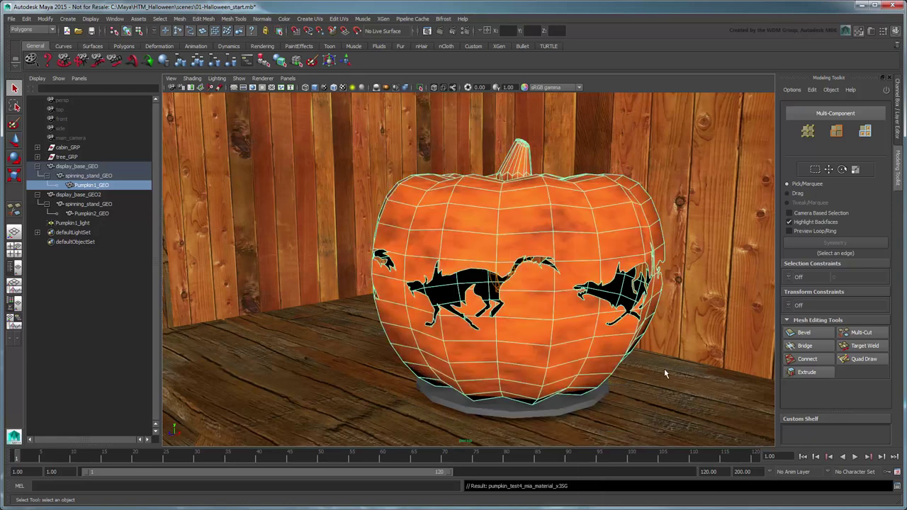
Select all faces of the first pumpkin's stem and assign the existing green stem material to them
right_click_drag(524, 149, 525, 158)
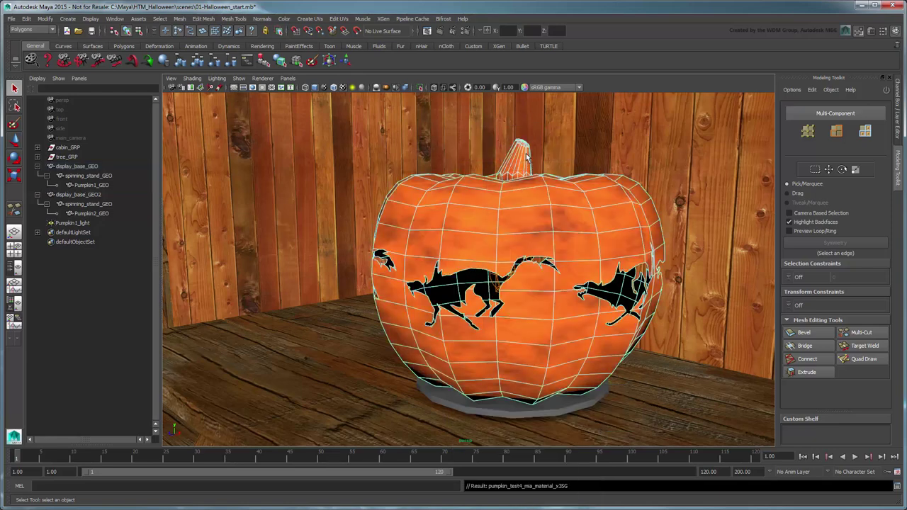
left_click_drag(546, 154, 545, 154)
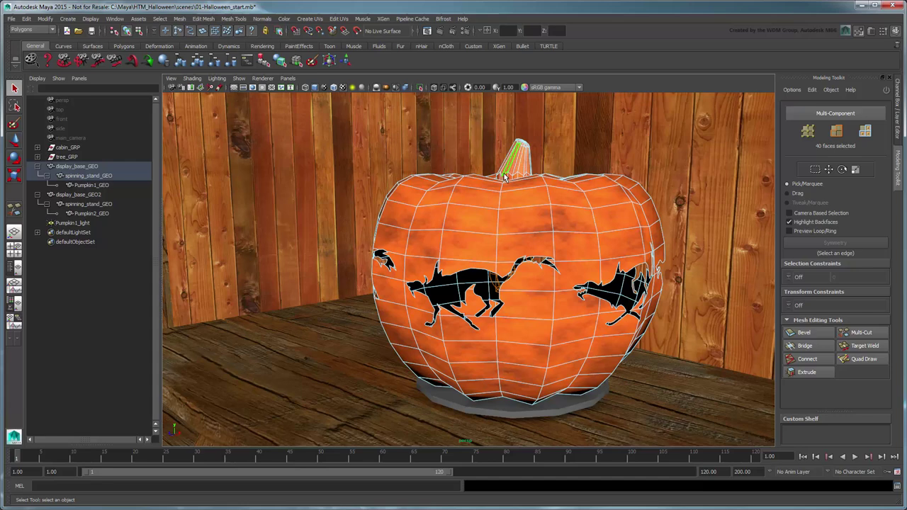
left_click(508, 180, "shift")
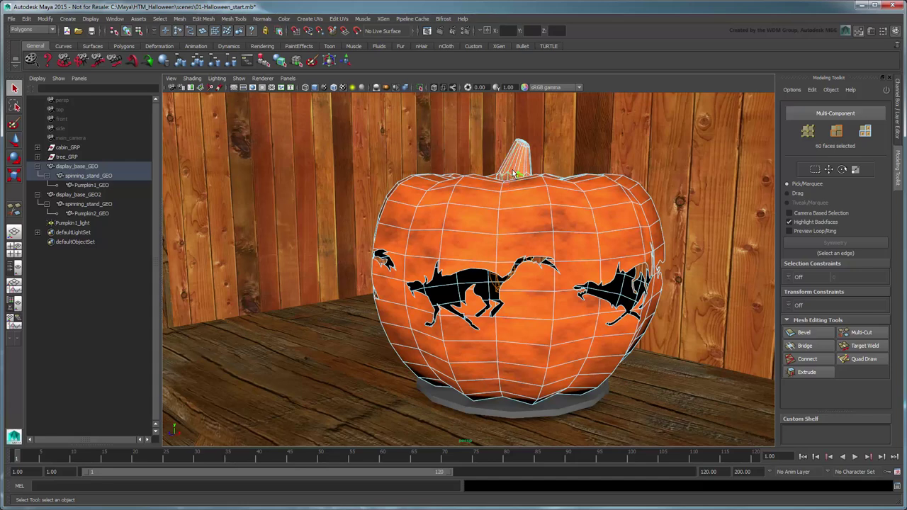
right_click_drag(515, 173, 585, 398)
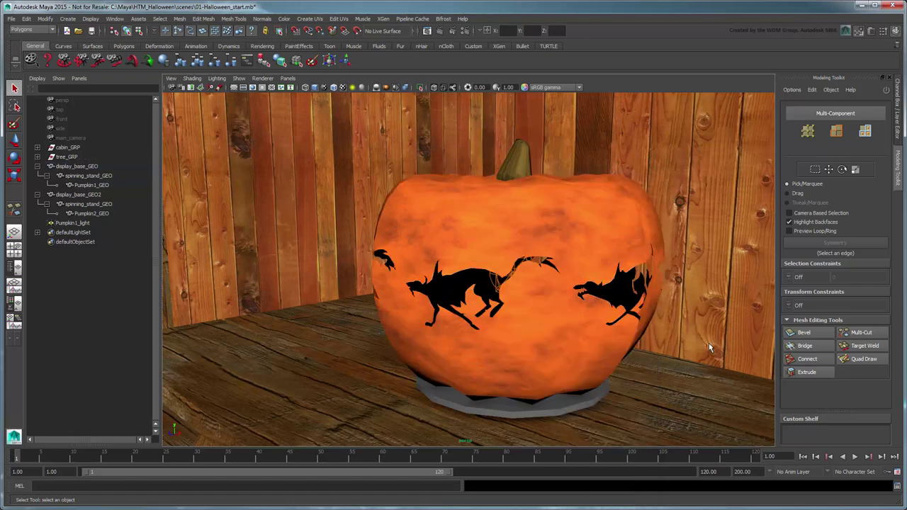
Render the perspective view with mental ray to check the lit wolf pumpkin, then close the render
left_click_drag(708, 343, 577, 333, "alt")
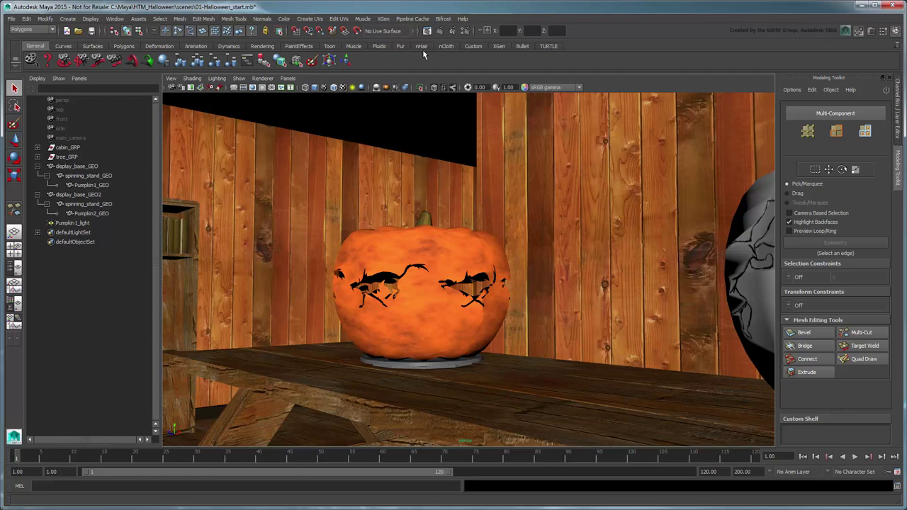
left_click(439, 31)
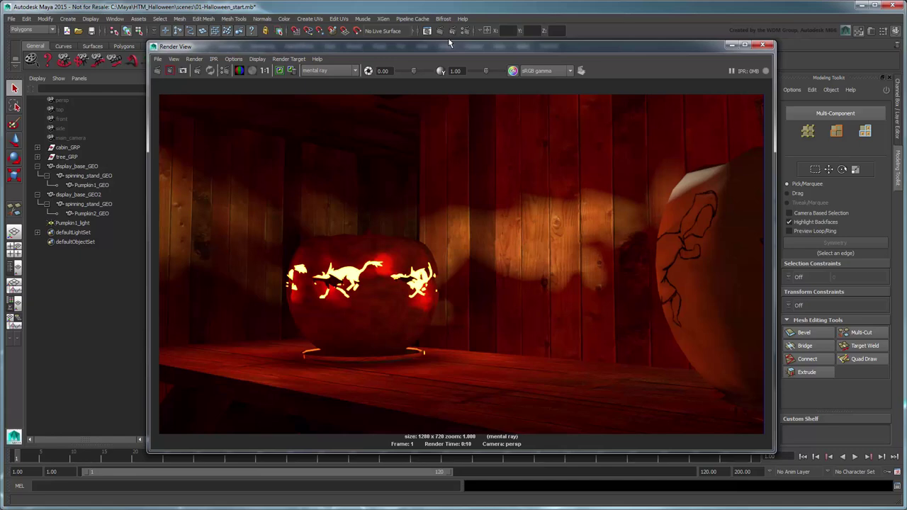
left_click(762, 45)
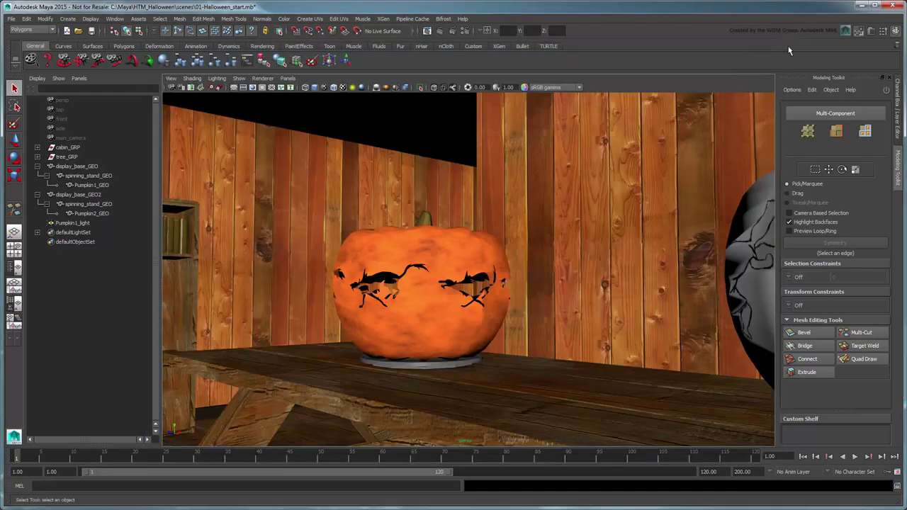
Extrude all faces of Pumpkin2_GEO and scale them uniformly to about 1.015 to give the second pumpkin's shell thickness
right_click_drag(574, 231, 524, 234, "alt")
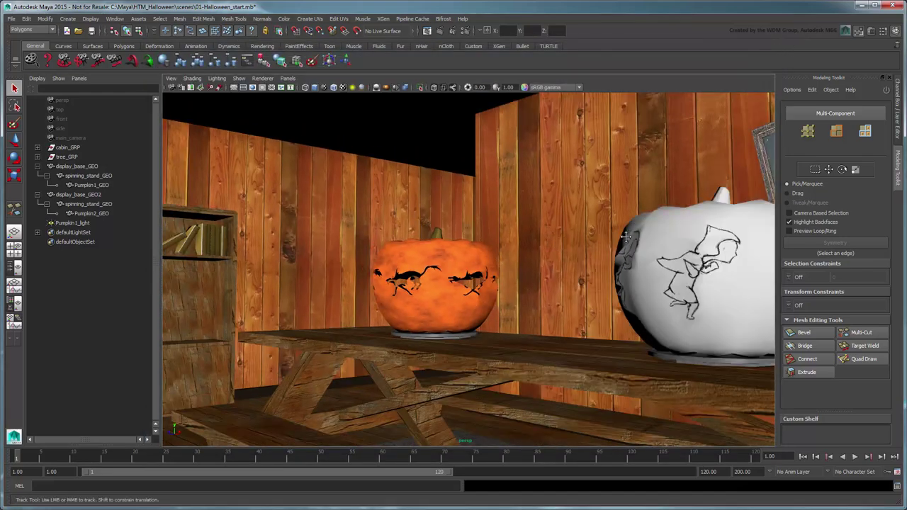
middle_click_drag(637, 269, 432, 276, "alt")
left_click_drag(496, 283, 564, 284, "alt")
middle_click_drag(565, 284, 461, 255, "alt")
right_click_drag(460, 255, 670, 266, "alt")
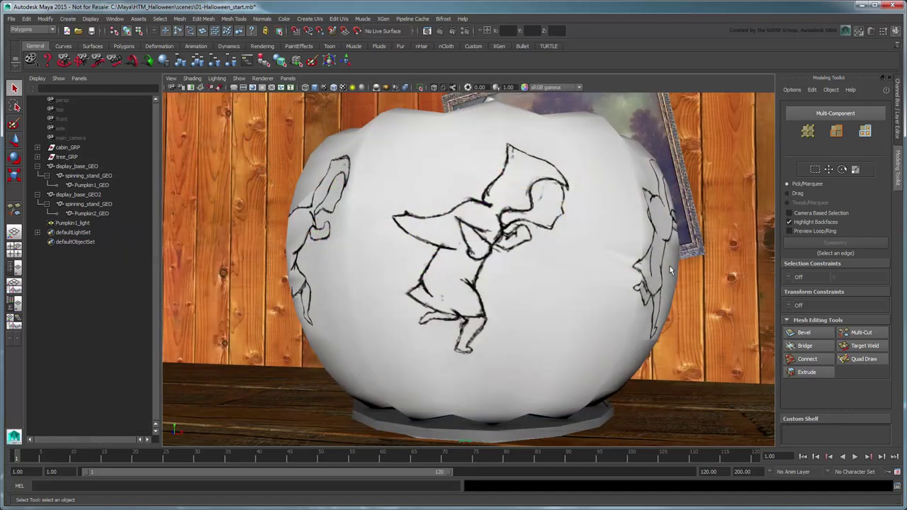
scroll(580, 251, "down", 2)
left_click(549, 241)
scroll(547, 243, "down", 3)
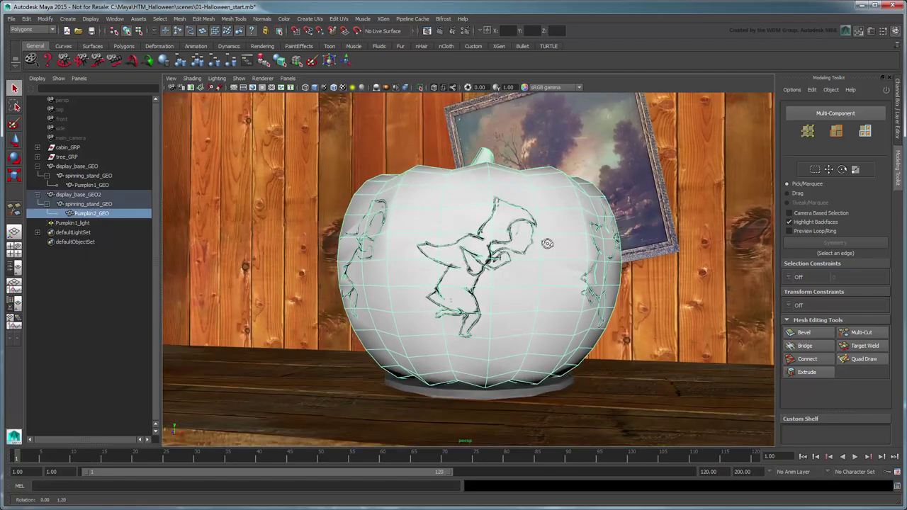
key("f")
right_click_drag(506, 268, 507, 287)
left_click_drag(247, 113, 682, 423)
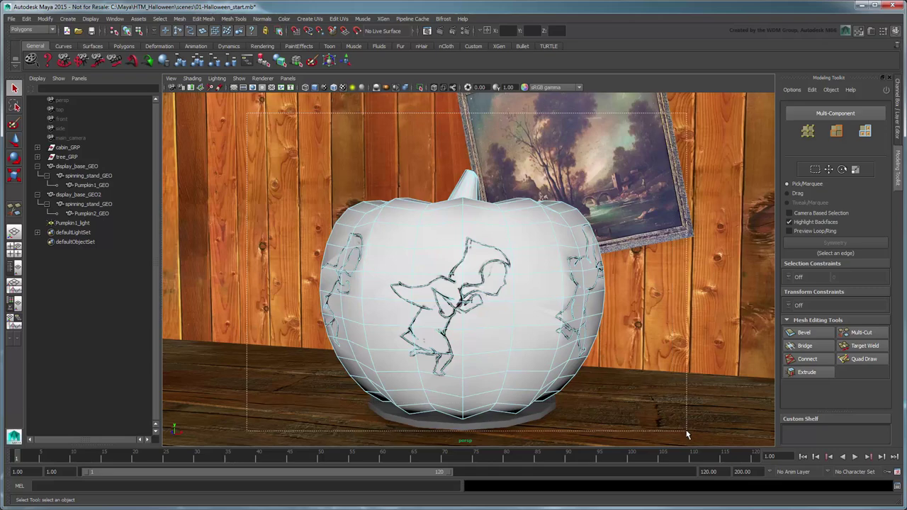
left_click(795, 373)
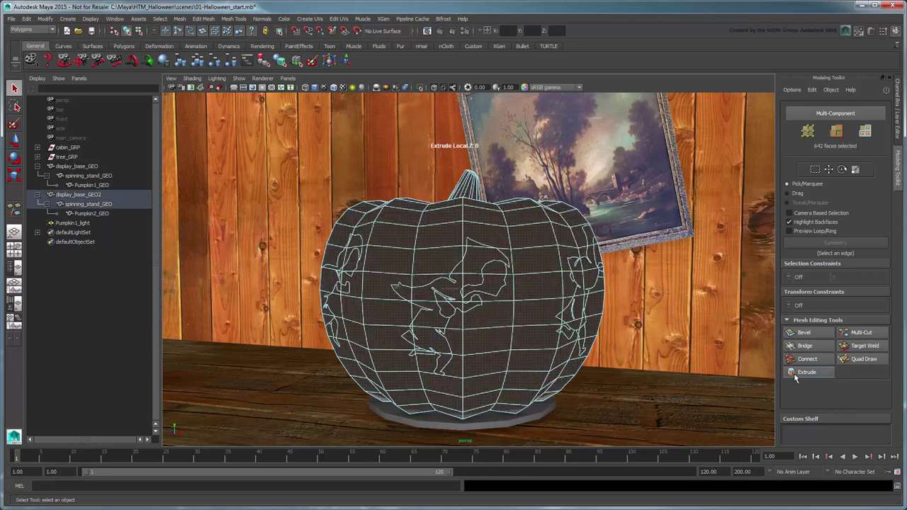
double_click(19, 178)
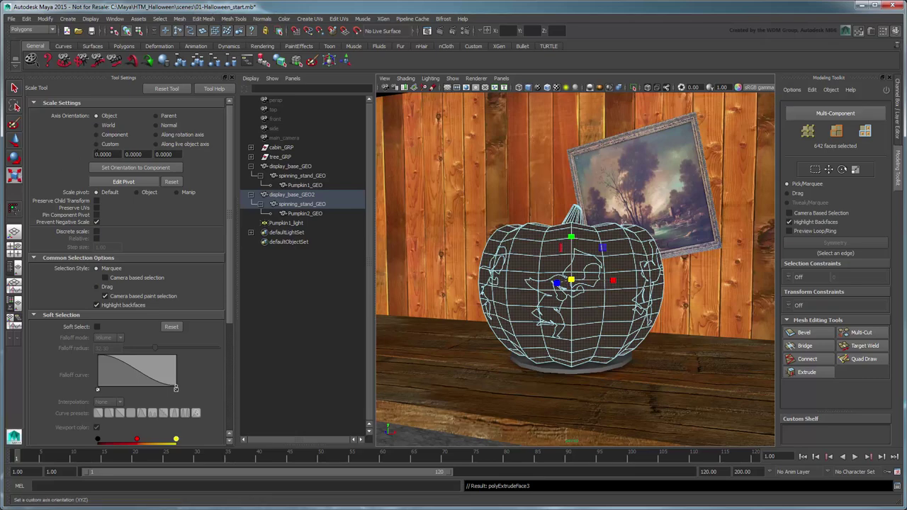
left_click(232, 78)
left_click_drag(463, 284, 466, 285)
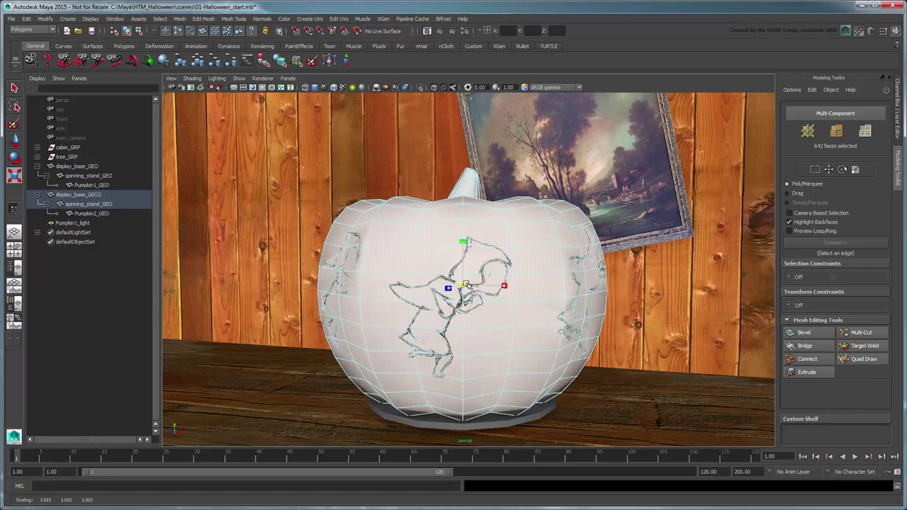
key("q")
left_click(619, 351)
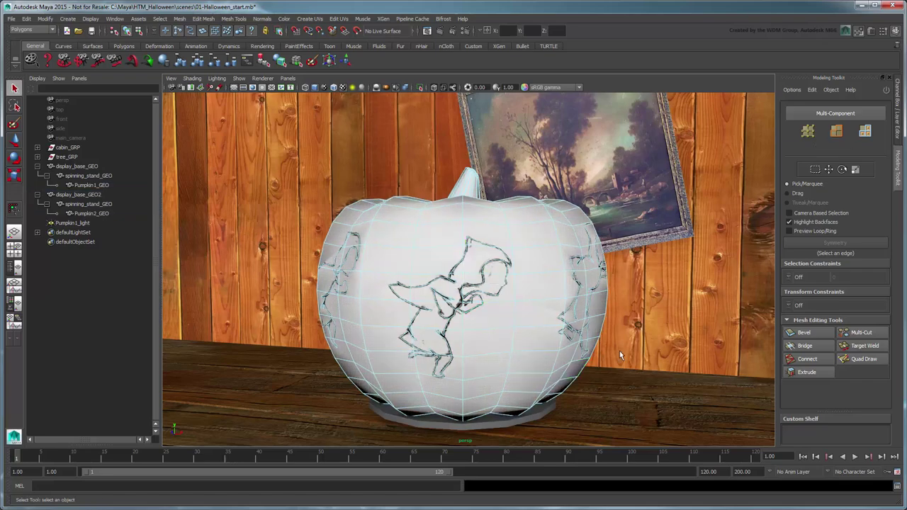
Select the hood, face and upper-back faces of the front hooded figure on the second pumpkin
scroll(619, 350, "up", 5)
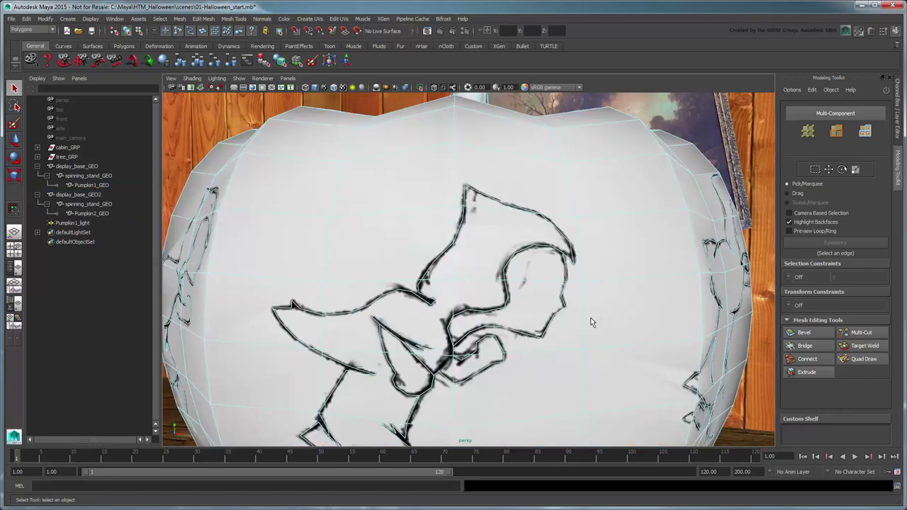
left_click(495, 213)
left_click(508, 236, "shift")
left_click(532, 265, "shift")
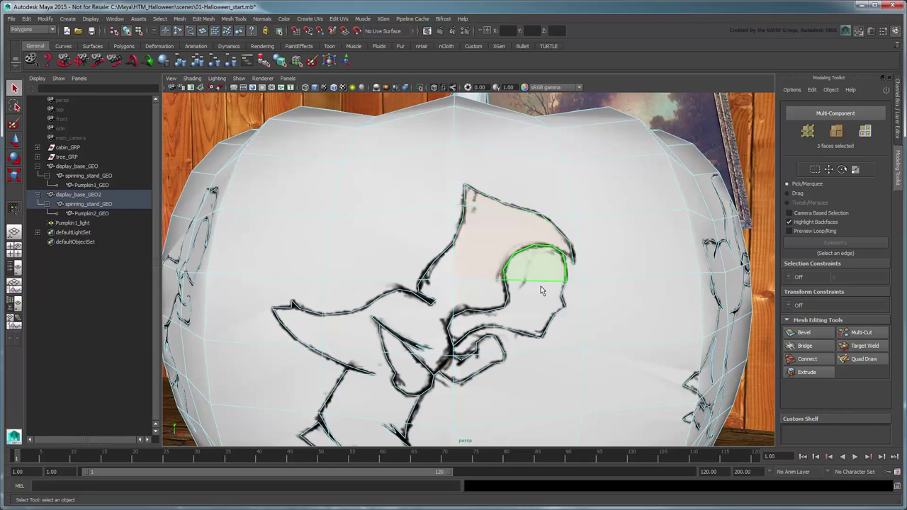
left_click(527, 306, "shift")
left_click(475, 292, "shift")
left_click(444, 265, "shift")
left_click(447, 294, "shift")
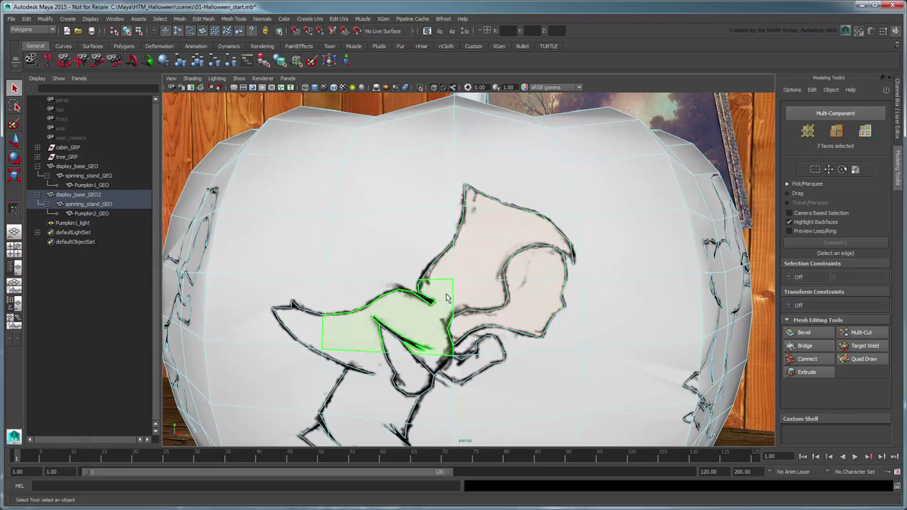
Add the arm, body and other hooded figures' outer faces to the selection, then delete all selected faces
left_click(486, 346, "shift")
left_click(476, 364, "shift")
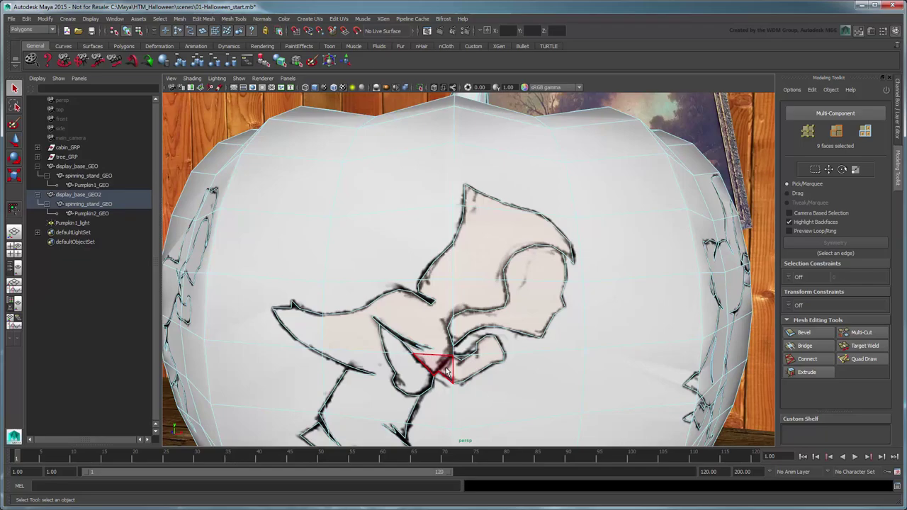
left_click(437, 362, "shift")
left_click(415, 365, "shift")
left_click(397, 346, "shift")
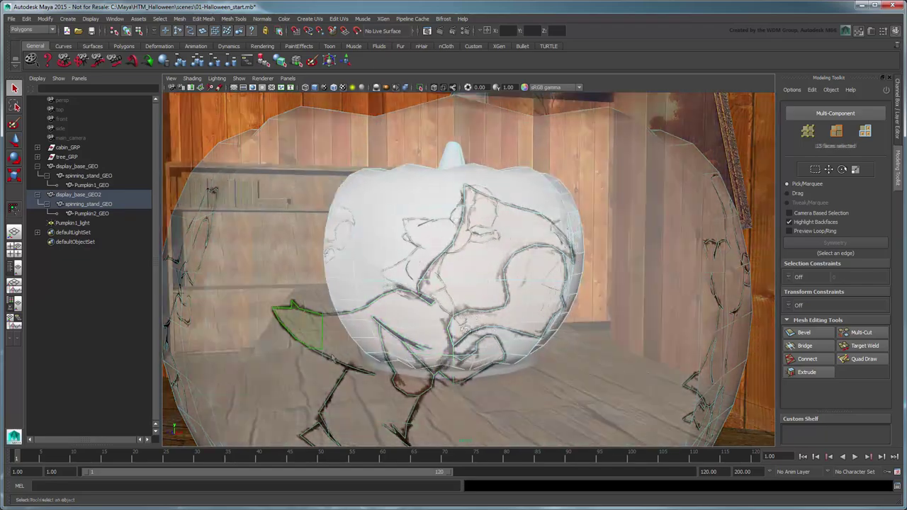
mouse_move(413, 329)
left_mouse_down("alt")
mouse_move(305, 337)
mouse_move(488, 326)
mouse_move(622, 416)
left_mouse_up("alt")
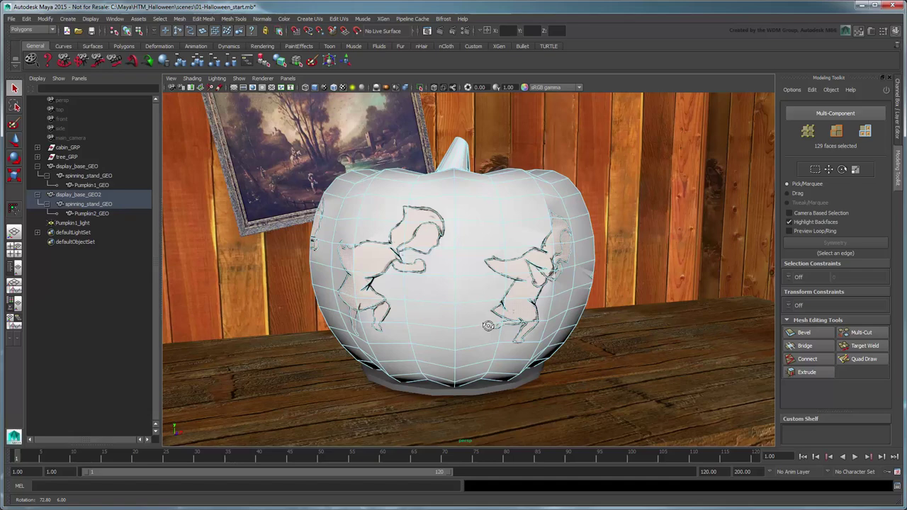
key("Delete")
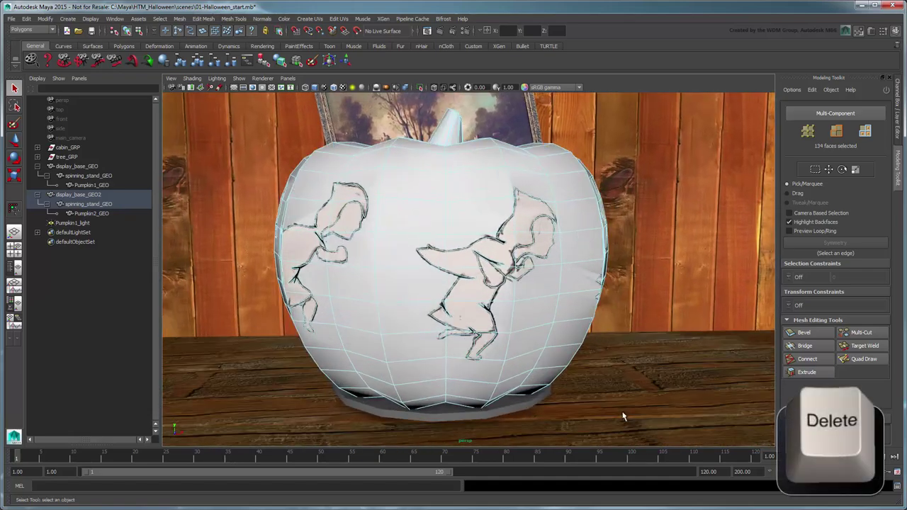
Select the remaining inner faces that form the hooded figure's face and front hand
scroll(621, 392, "up", 3)
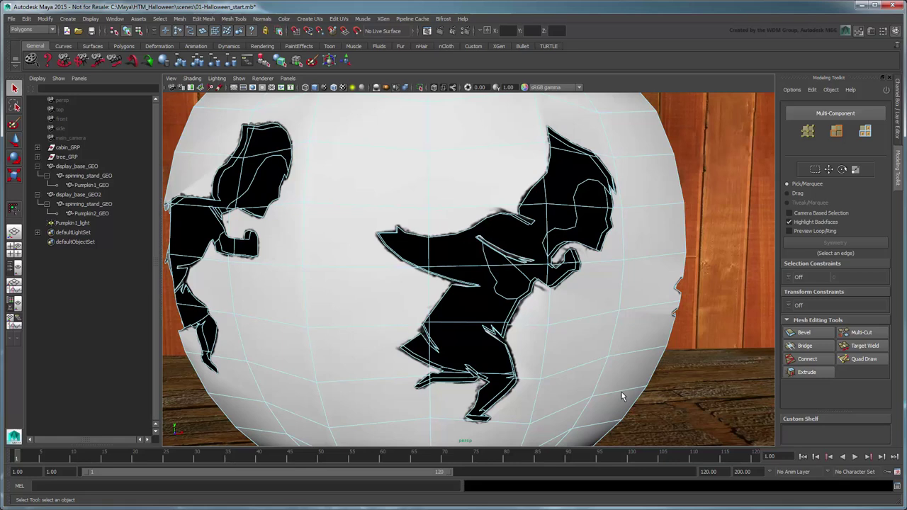
scroll(625, 364, "up", 3)
left_click_drag(626, 358, 609, 336, "alt")
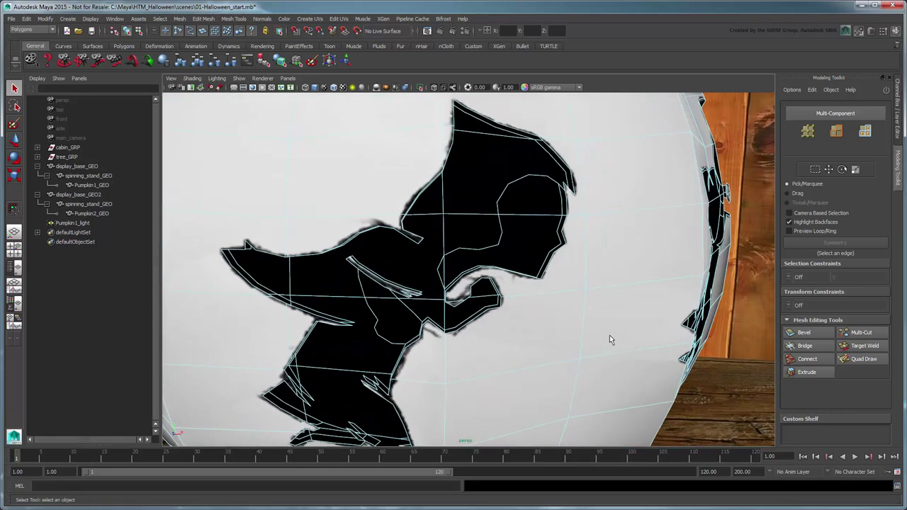
left_click(522, 208)
left_click(469, 262, "shift")
left_click(441, 270, "shift")
left_click(474, 308, "shift")
left_click(483, 289, "shift")
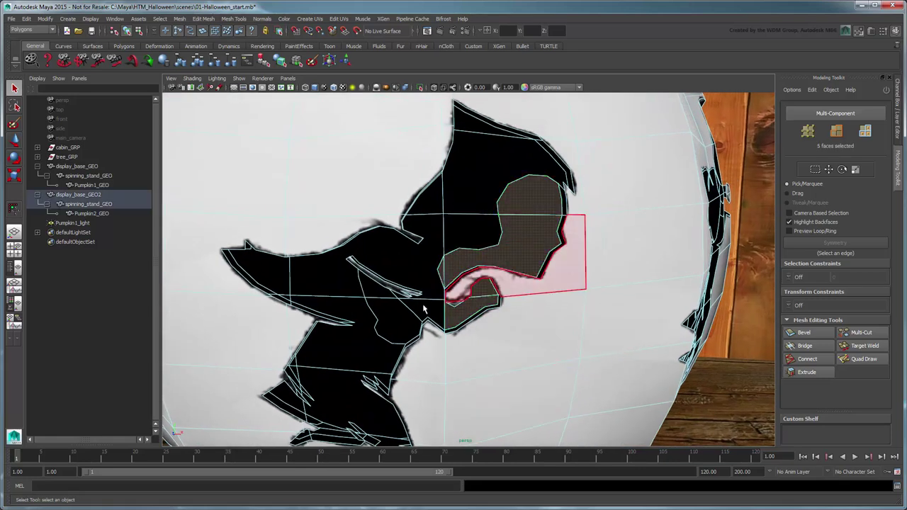
Add the inner faces of the figure's rear arm and legs, plus the matching faces on the other hooded figures
left_click(401, 319, "shift")
left_click(373, 292, "shift")
middle_click_drag(488, 330, 548, 167, "alt")
left_click(437, 321, "shift")
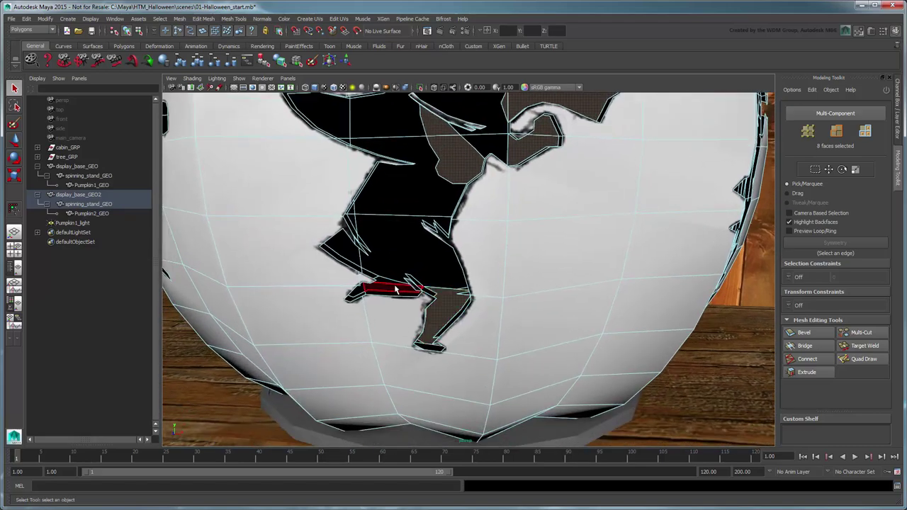
left_click(394, 288, "shift")
scroll(549, 289, "down", 3)
middle_click_drag(546, 241, 550, 293, "alt")
left_click_drag(621, 293, 541, 294, "alt")
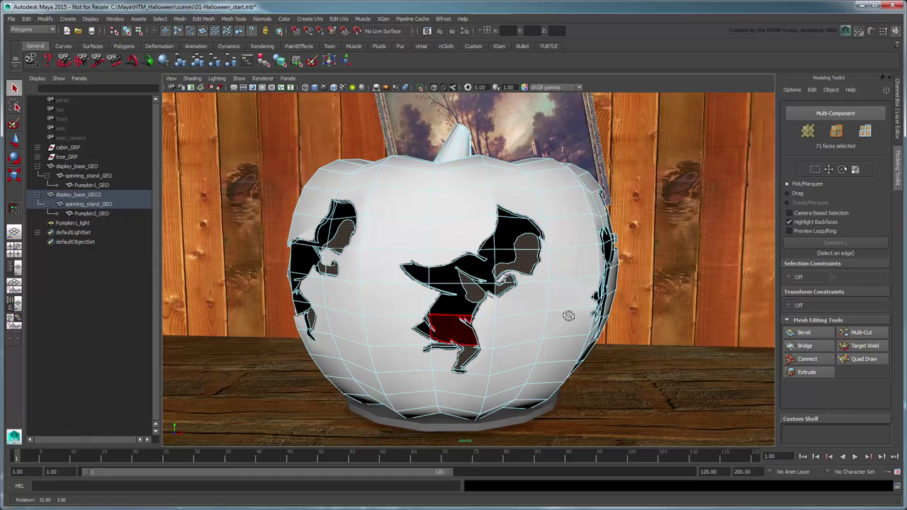
Delete the selected inner faces of the hooded figures on the second pumpkin
left_click_drag(568, 315, 567, 314, "alt")
key("Delete")
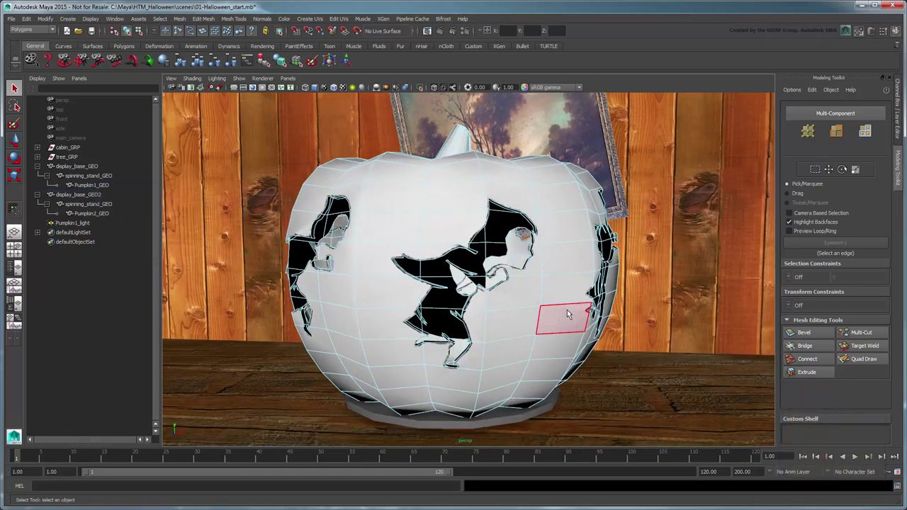
Extrude the border edges of the front hooded figure's cutout inward to give the pumpkin wall thickness
scroll(567, 314, "up", 8)
left_click_drag(584, 312, 573, 316, "alt")
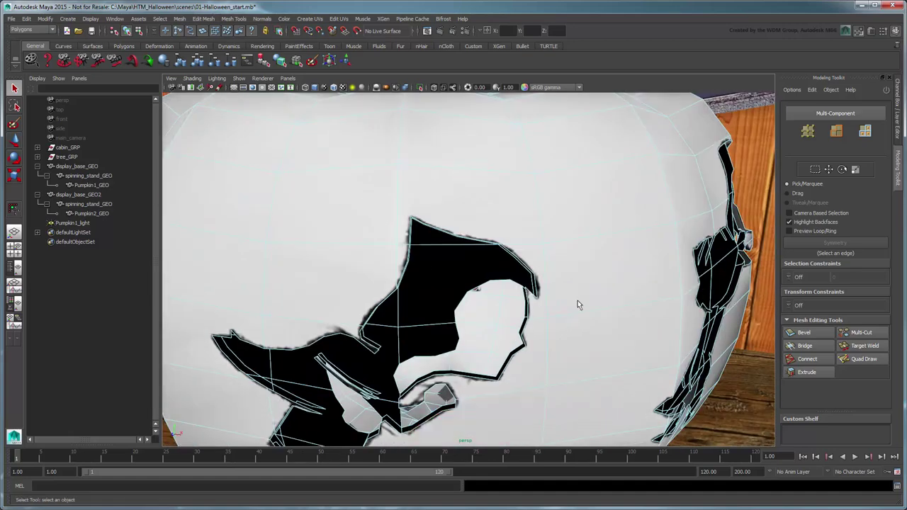
middle_click_drag(579, 304, 596, 249, "alt")
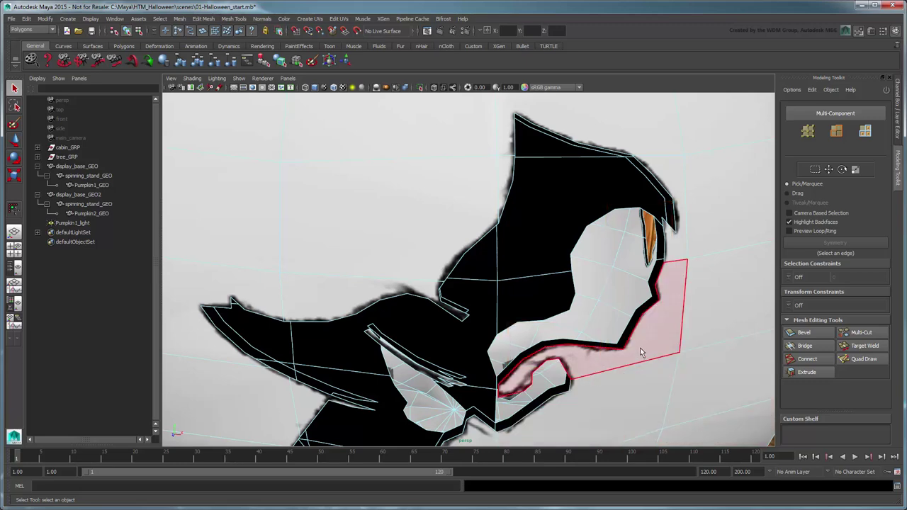
right_click(642, 336)
double_click(635, 332)
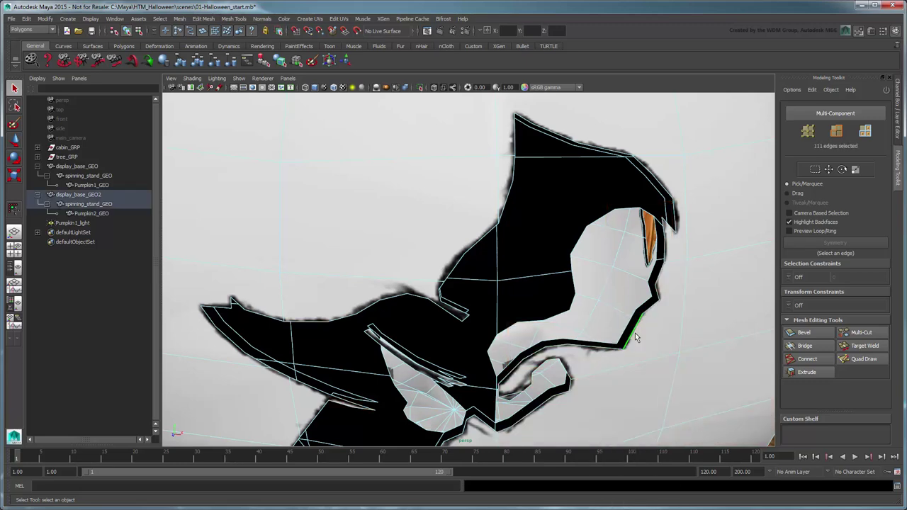
scroll(635, 333, "down", 5)
left_click_drag(619, 341, 629, 294, "alt")
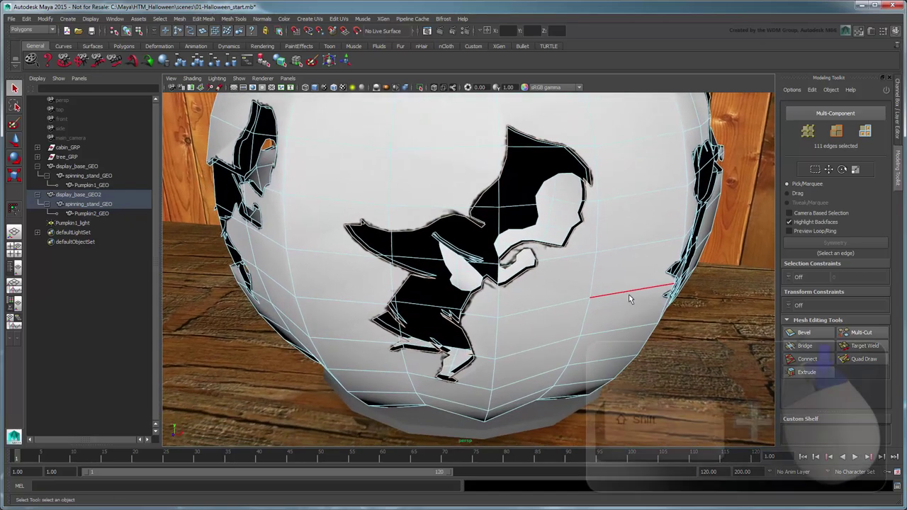
right_click(567, 236, "shift")
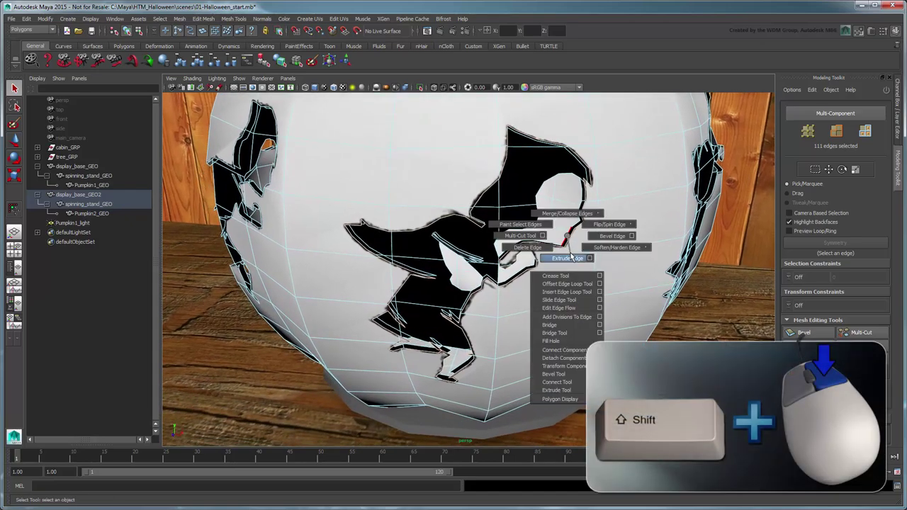
left_click(568, 257)
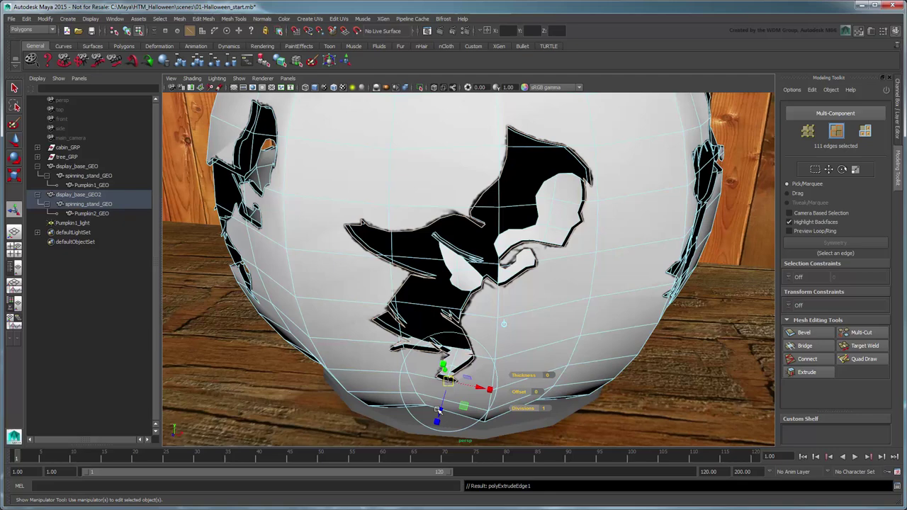
left_click_drag(439, 412, 442, 405)
Extrude the border edges of another hooded figure's cutout on the second pumpkin inward, then return to object mode
left_click_drag(654, 292, 607, 283, "alt")
right_click(607, 284)
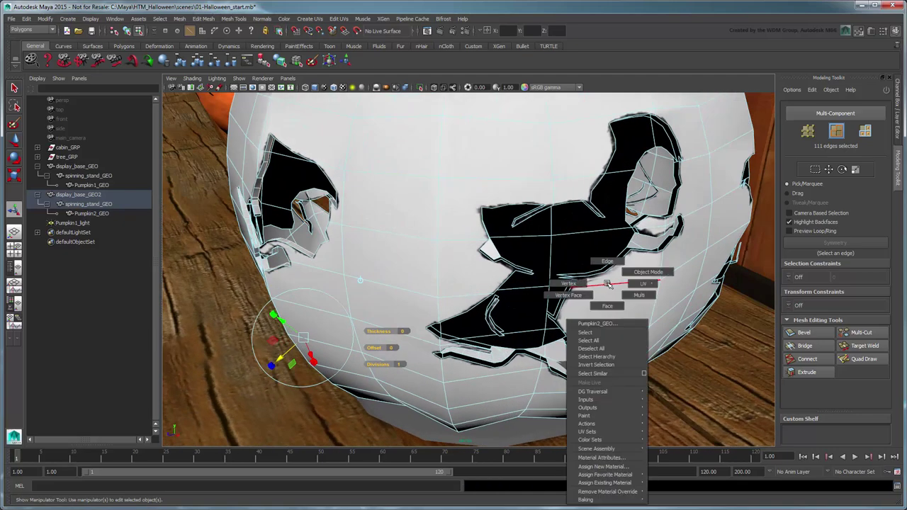
double_click(601, 274)
right_click_drag(603, 274, 604, 286, "shift")
left_click_drag(587, 386, 615, 255, "alt")
right_click_drag(615, 256, 645, 238)
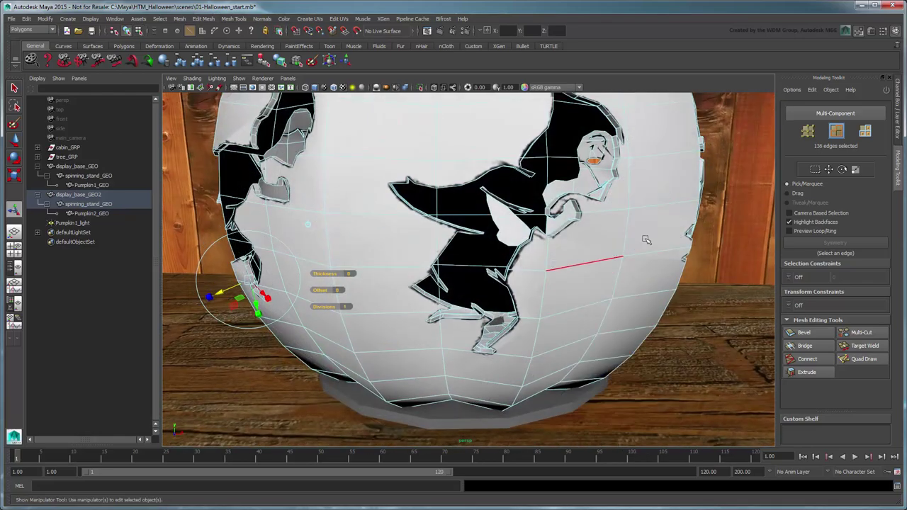
scroll(650, 241, "down", 2)
middle_click_drag(626, 235, 641, 271, "alt")
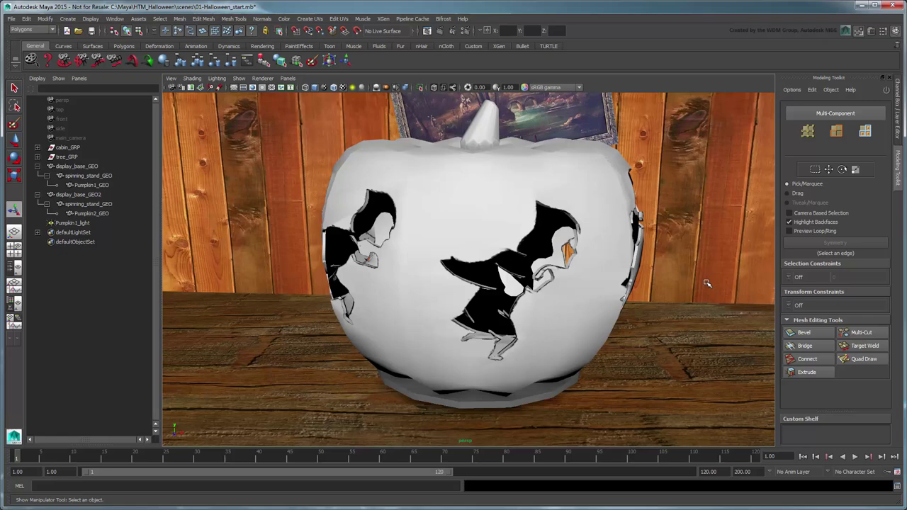
left_click_drag(737, 269, 700, 283, "alt")
Assign the existing Pumpkin_MAT material to the whole second pumpkin
left_click(566, 298)
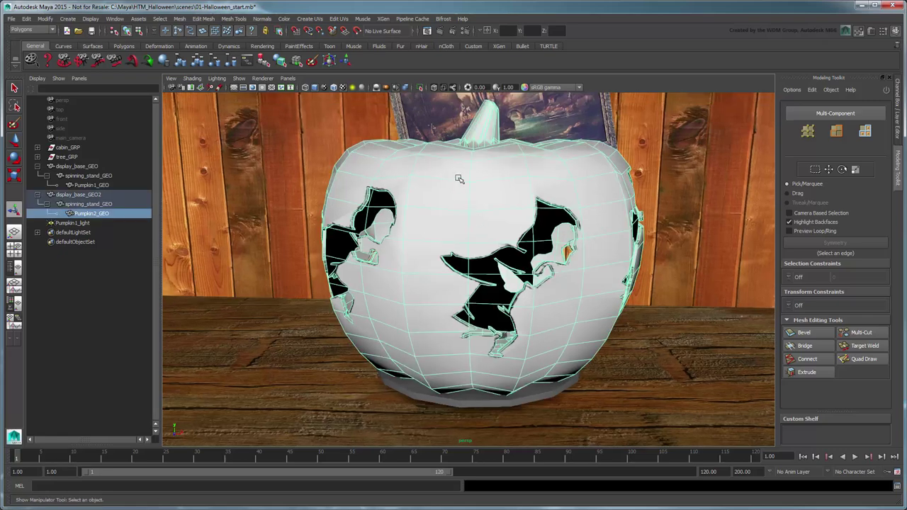
right_click_drag(458, 177, 489, 377)
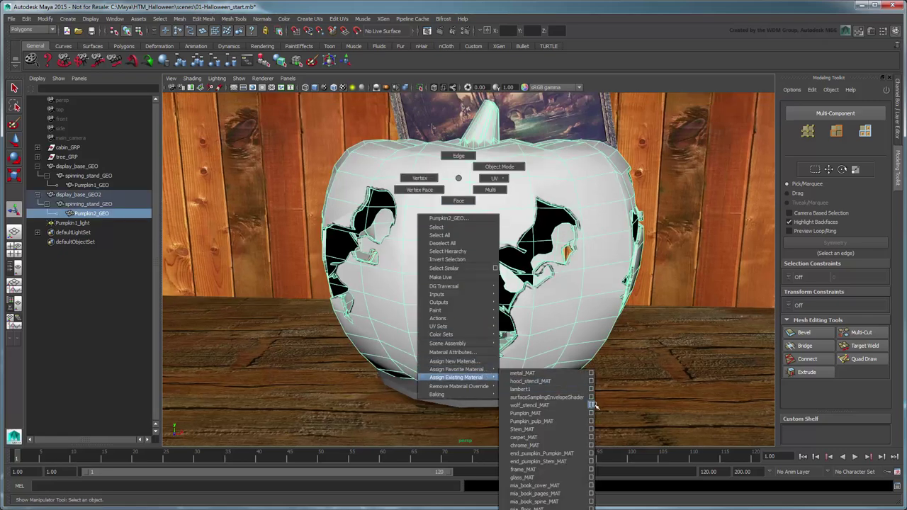
right_click_drag(594, 405, 593, 413)
Select the stem faces of the second pumpkin and assign the existing Stem_MAT material to them
left_click_drag(543, 223, 538, 209, "alt")
right_click_drag(517, 227, 519, 177)
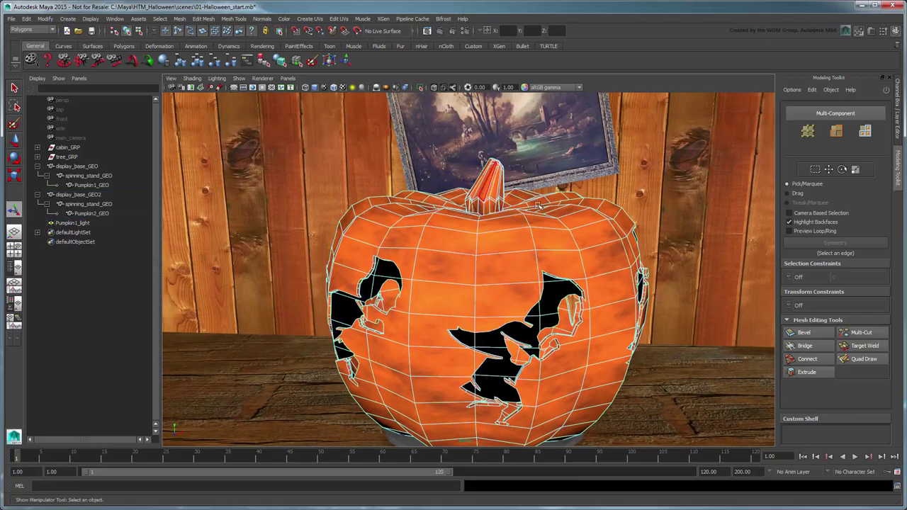
left_click_drag(522, 260, 522, 246, "alt")
left_click_drag(454, 204, 538, 251)
scroll(539, 256, "up", 3)
right_click(517, 173)
mouse_move(525, 372)
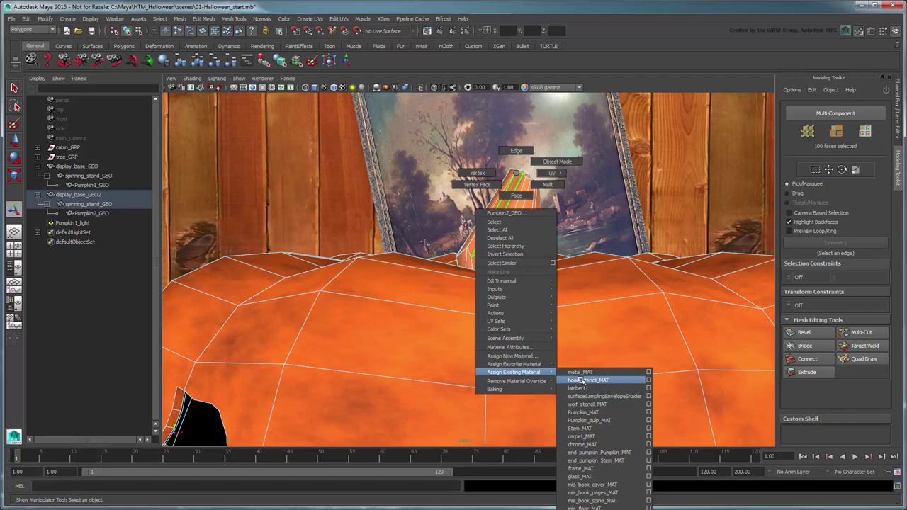
left_click(602, 424)
scroll(626, 333, "down", 10)
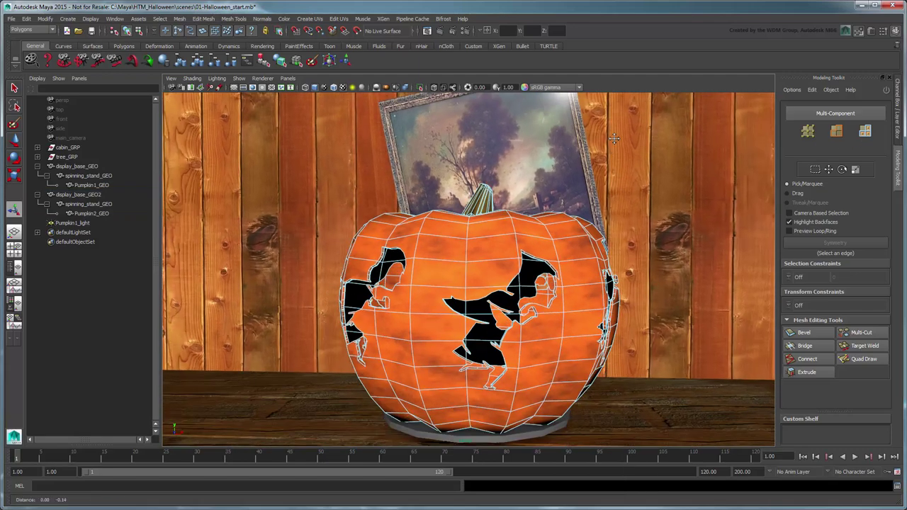
left_click_drag(613, 138, 620, 136, "alt")
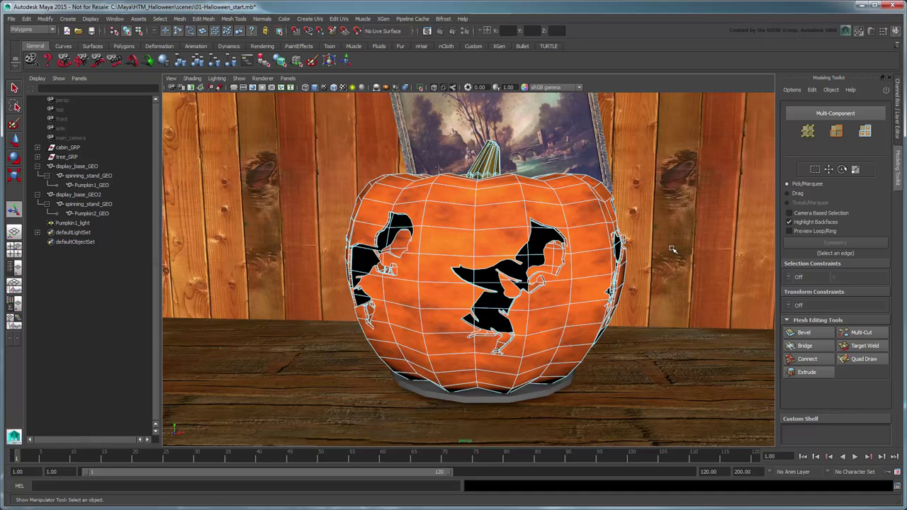
Select all faces of the second pumpkin's inner shell through the hooded-figure cutout and reverse their normals
right_click_drag(673, 250, 675, 313, "alt")
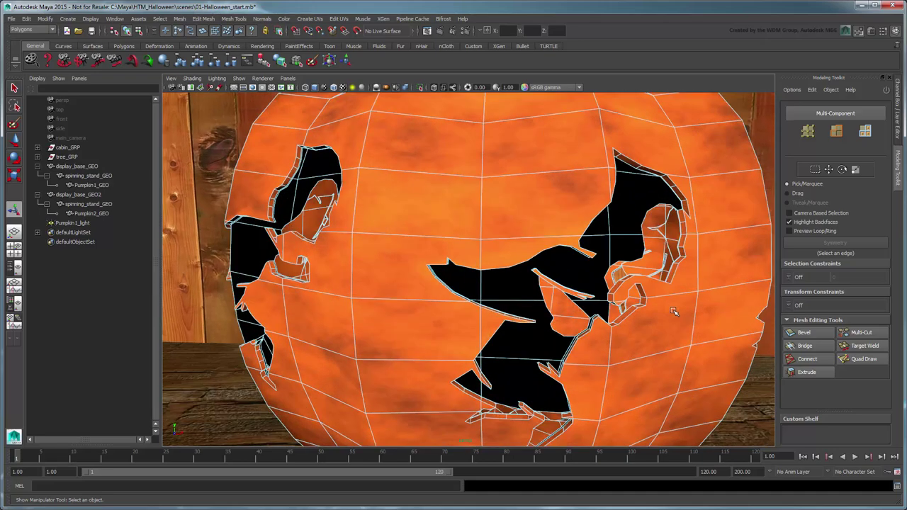
middle_click_drag(546, 261, 496, 252, "alt")
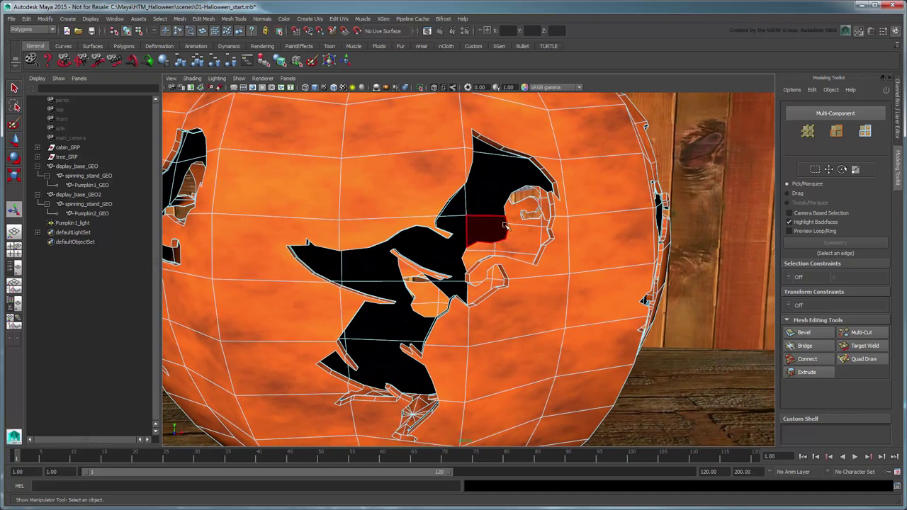
left_click(501, 178)
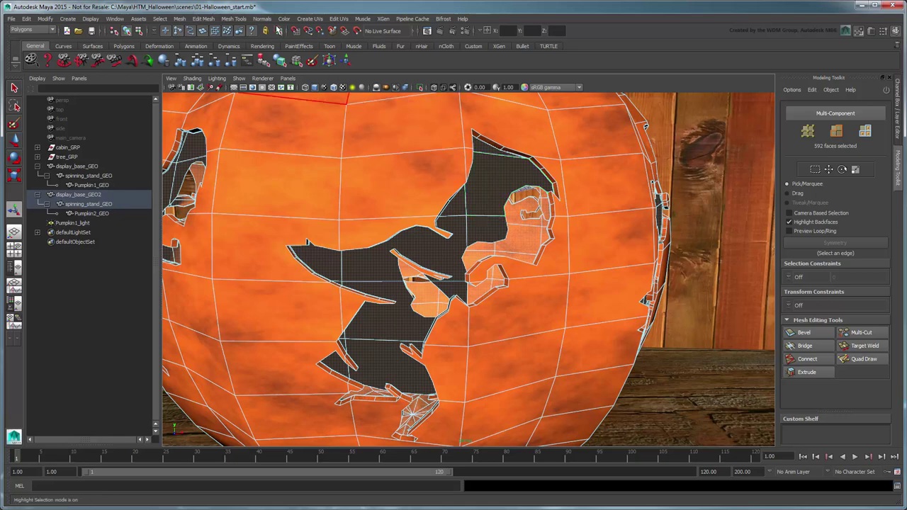
left_click(264, 19)
left_click(283, 88)
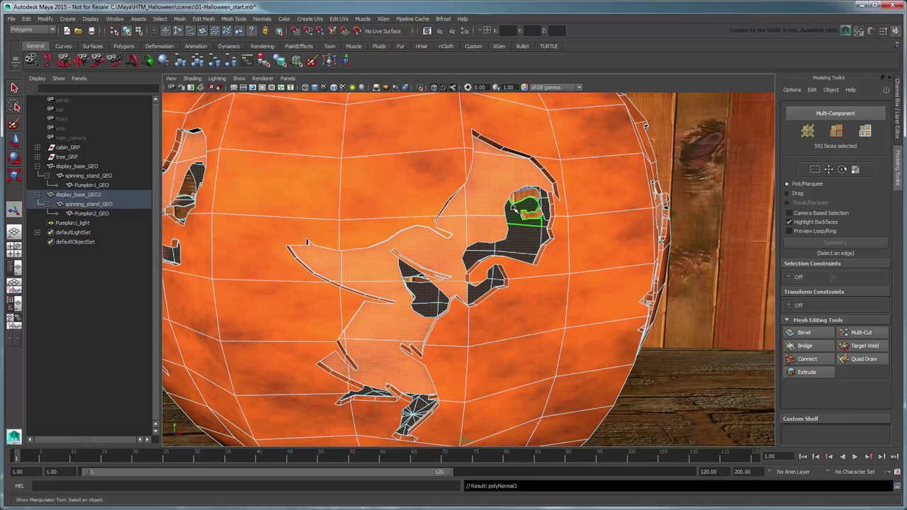
Assign the existing Pumpkin_pulp_MAT material to the selected inner shell faces, then clear the selection
right_click(477, 142)
mouse_move(499, 341)
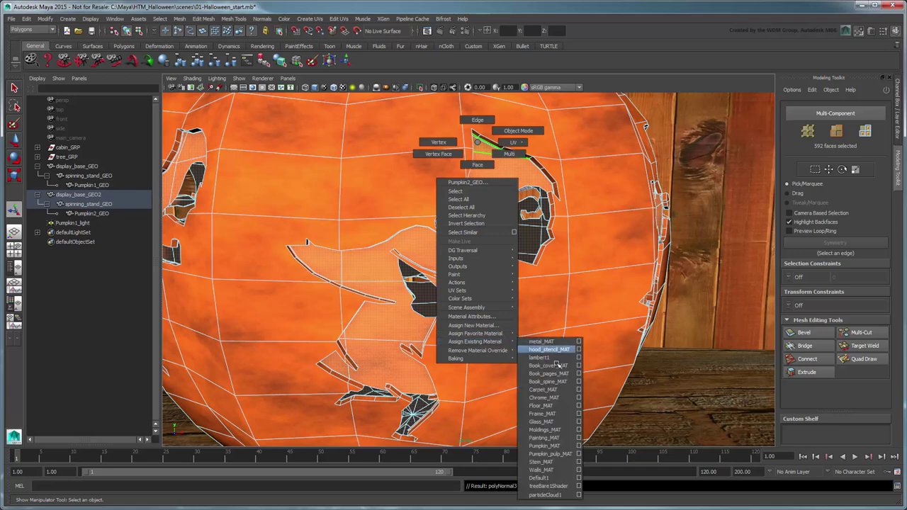
left_click(563, 454)
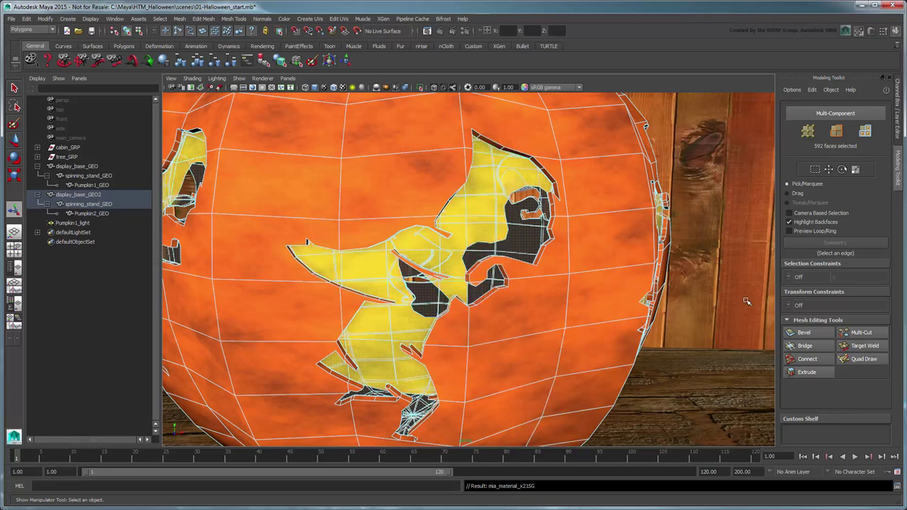
left_click(718, 359)
scroll(715, 353, "down", 5)
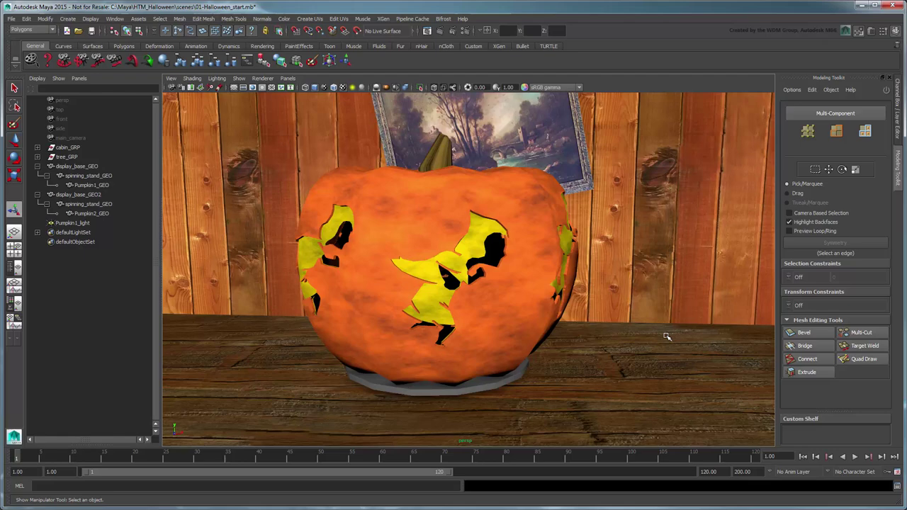
Duplicate Pumpkin1_light and move the copy sideways into the second pumpkin
key("q")
scroll(648, 276, "down", 5)
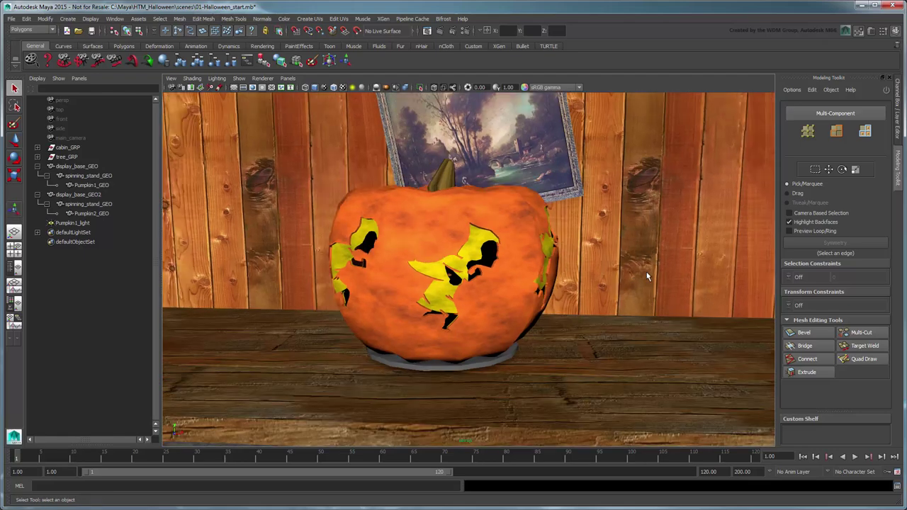
middle_click_drag(410, 261, 574, 244, "alt")
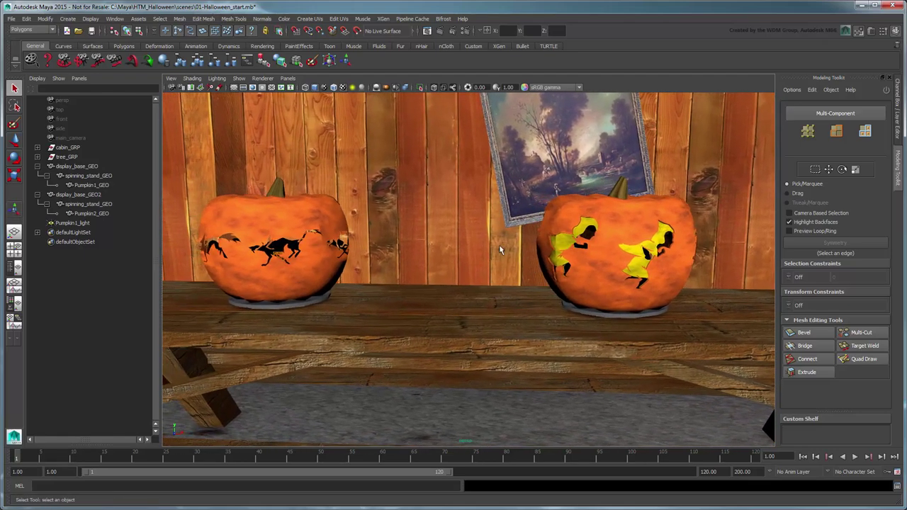
left_click(73, 223)
key("ctrl+d")
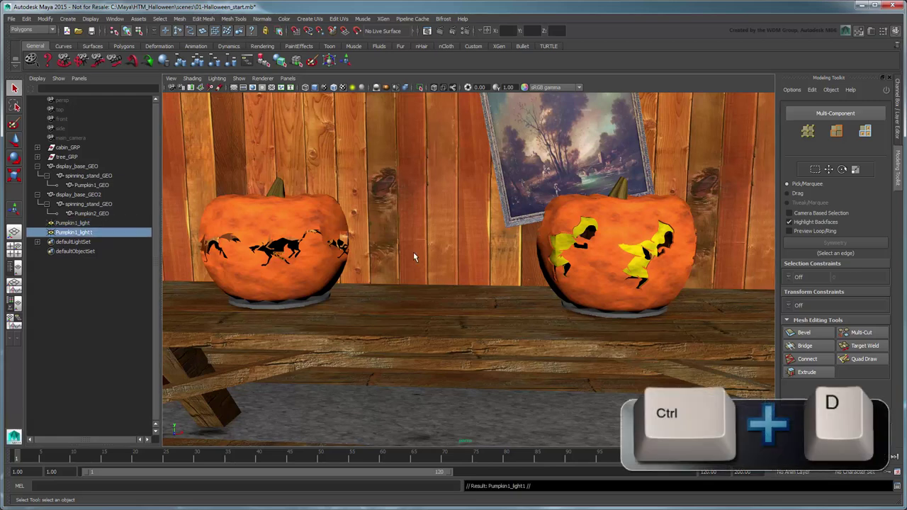
key("w")
middle_click_drag(362, 261, 669, 273)
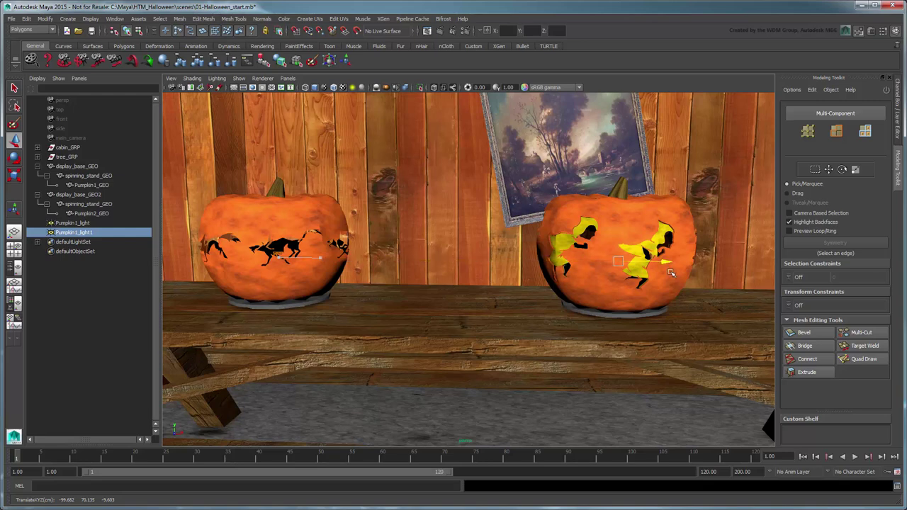
key("q")
Rename the duplicated light to Pumpkin2_light and set its intensity to 500
double_click(78, 232)
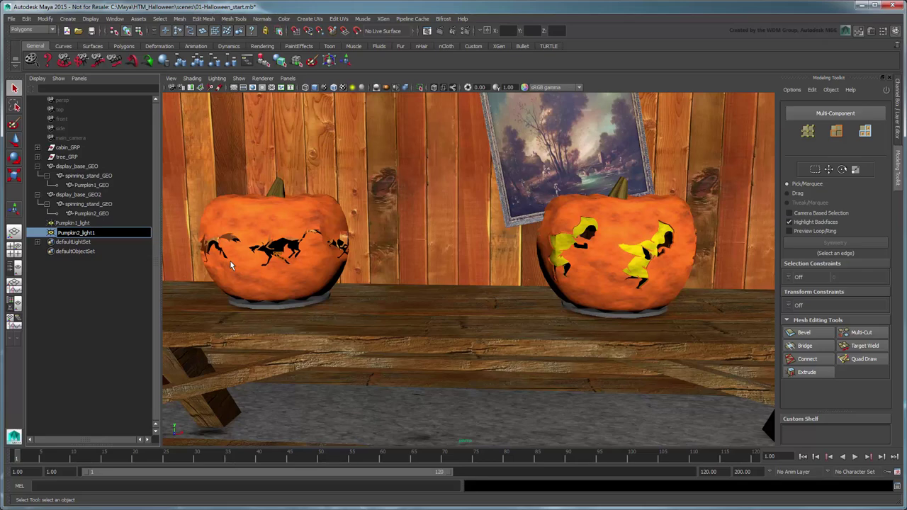
key("BackSpace")
key("Return")
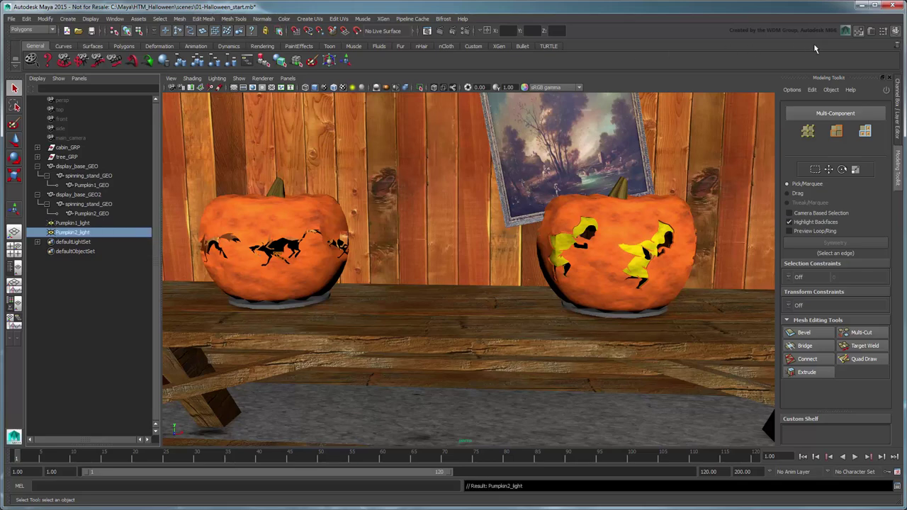
left_click(871, 31)
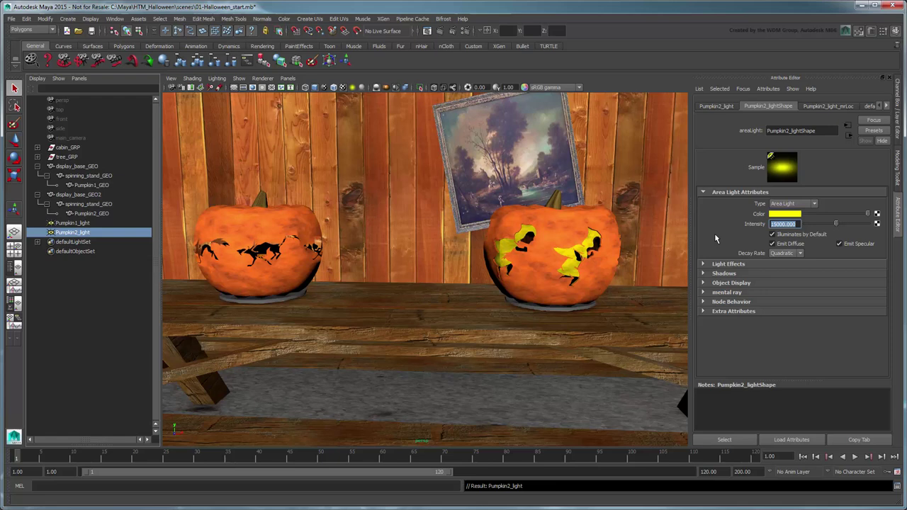
type("500")
key("Return")
Set the end frame to 6 in the render settings and close them
left_click(466, 31)
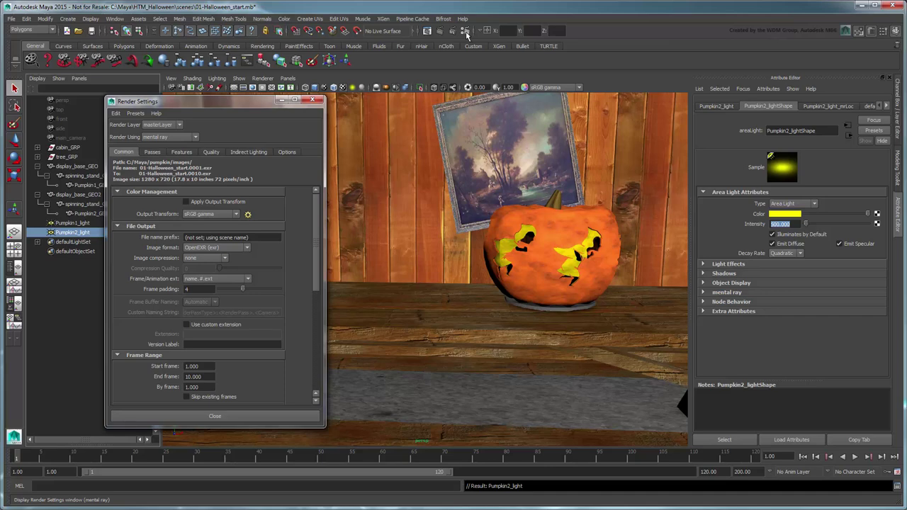
left_click(210, 376)
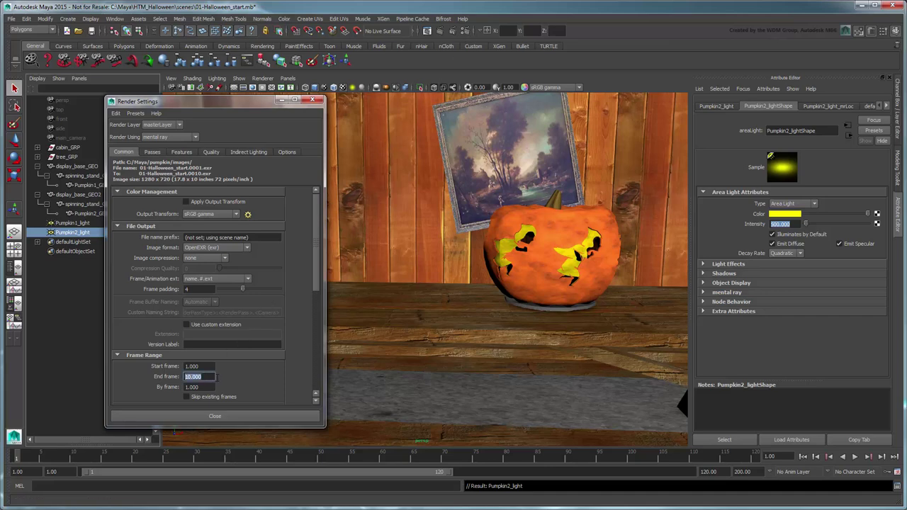
type("6")
key("Return")
left_click(259, 416)
Switch to the Rendering toolset and start a batch render of the spinning pumpkin animation
left_click_drag(496, 209, 476, 206, "alt")
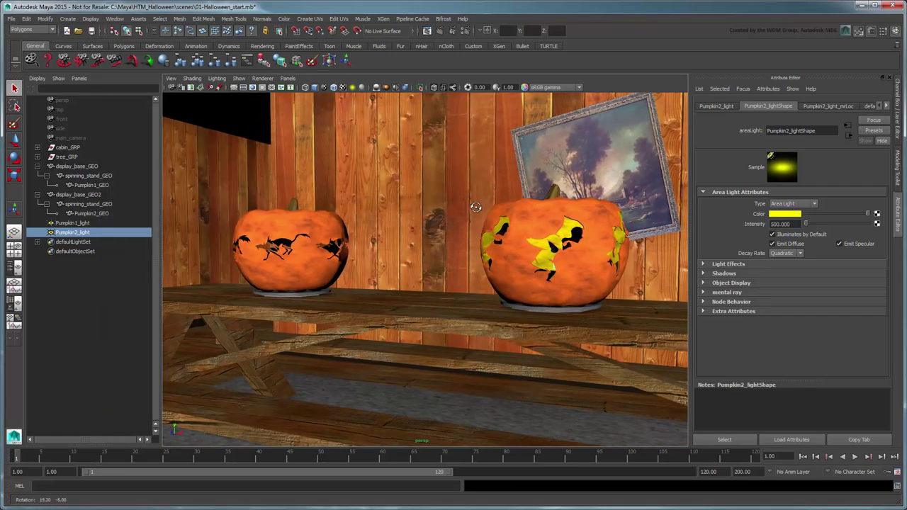
middle_click_drag(475, 206, 491, 220, "alt")
right_click_drag(453, 220, 481, 222, "alt")
middle_click_drag(481, 222, 459, 235, "alt")
left_click_drag(460, 235, 449, 234, "alt")
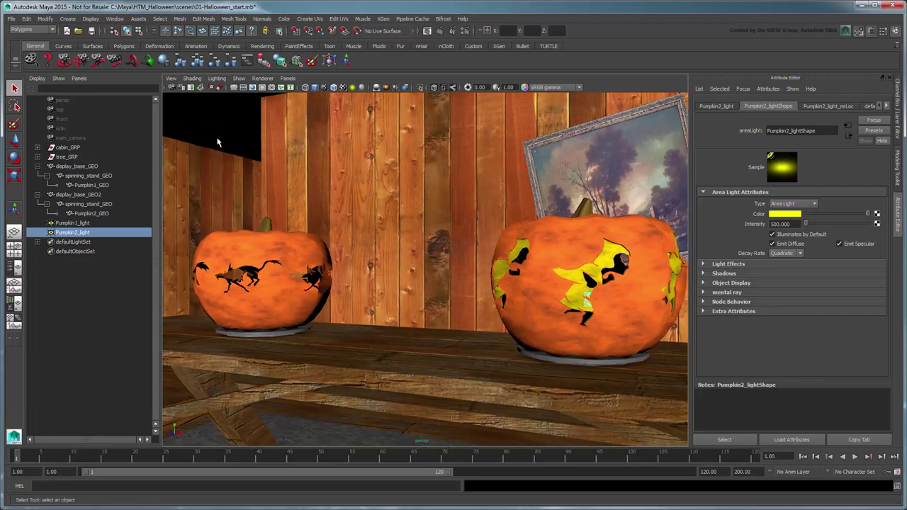
left_click(36, 31)
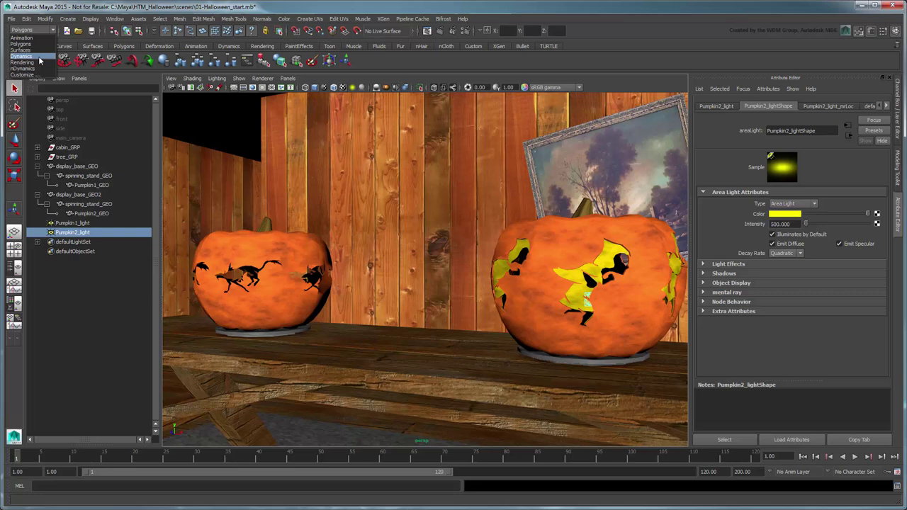
left_click(22, 62)
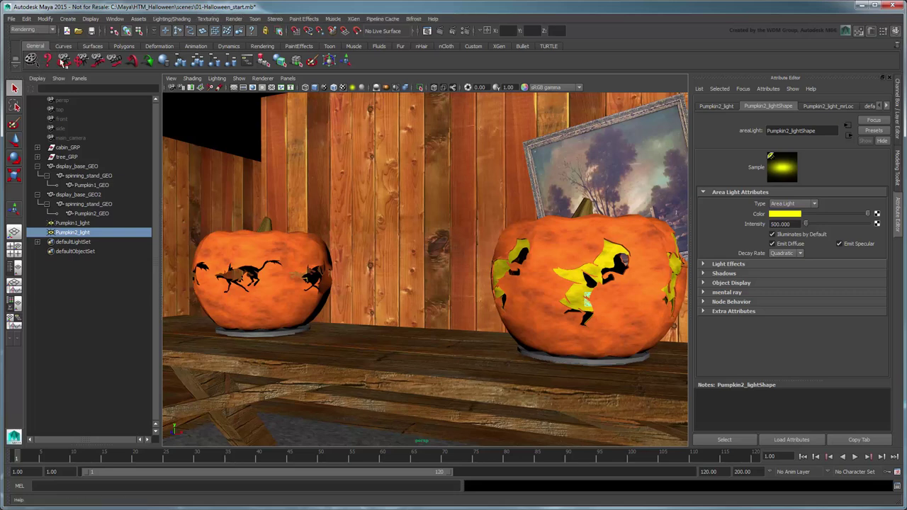
left_click(234, 18)
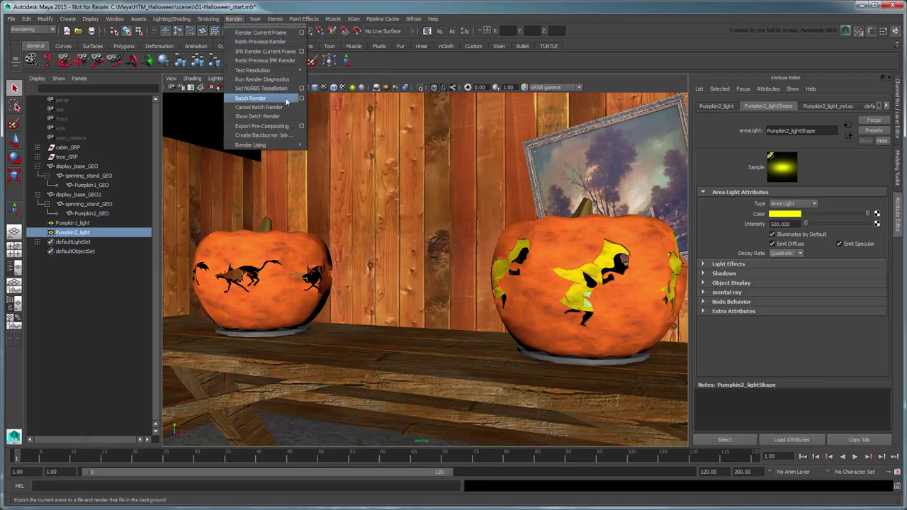
left_click(250, 98)
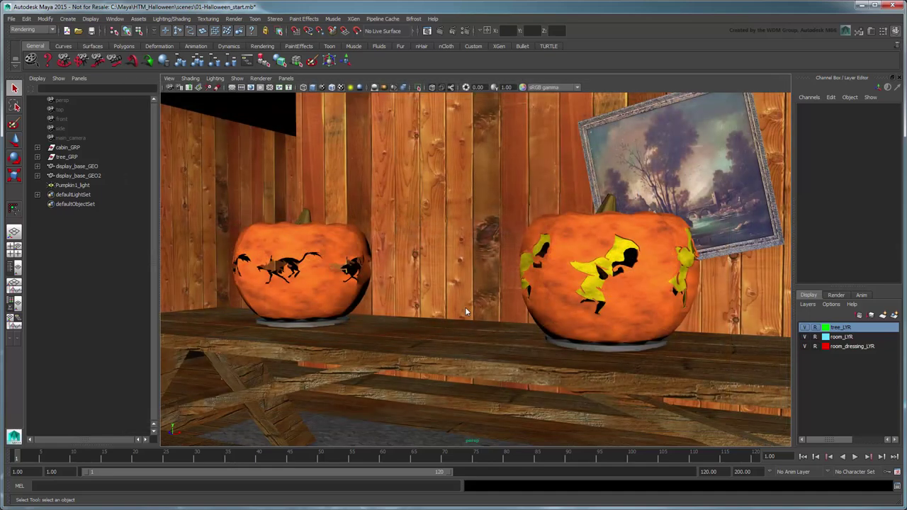
Key the wolf pumpkin stand's Rotate Y at -360 on frame 7 to reverse its spin, and start another batch render
left_click(58, 456)
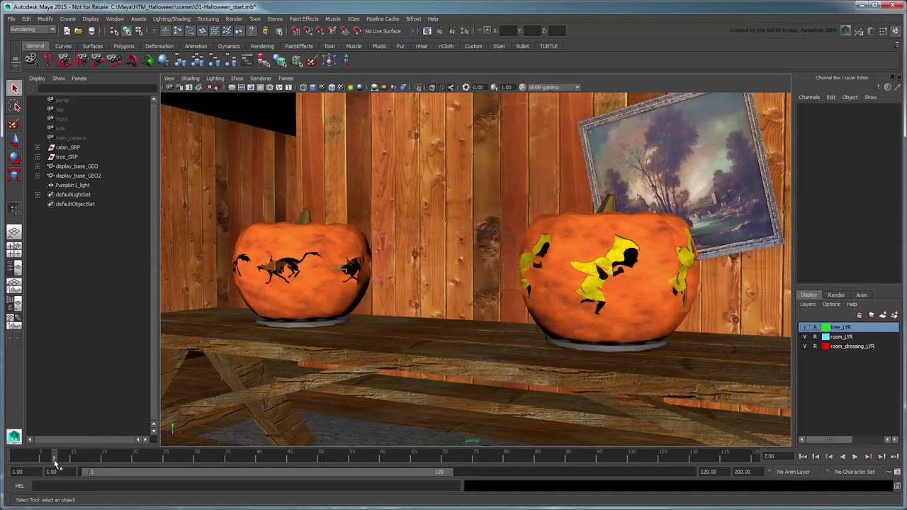
left_click(301, 330)
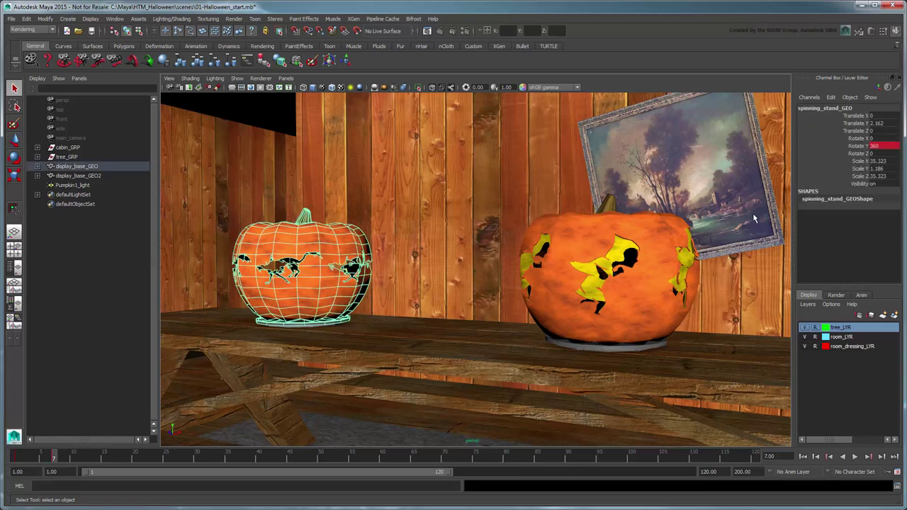
double_click(878, 146)
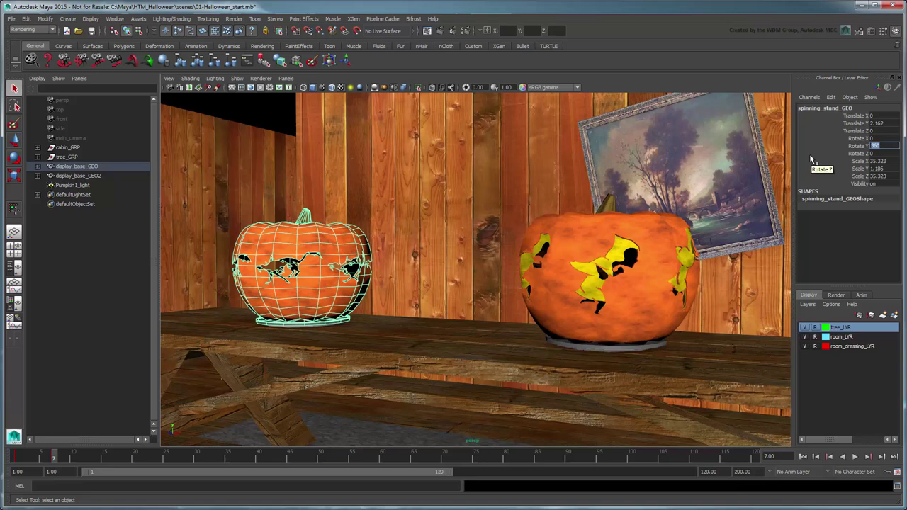
type("-3")
left_click(857, 146)
right_click(857, 147)
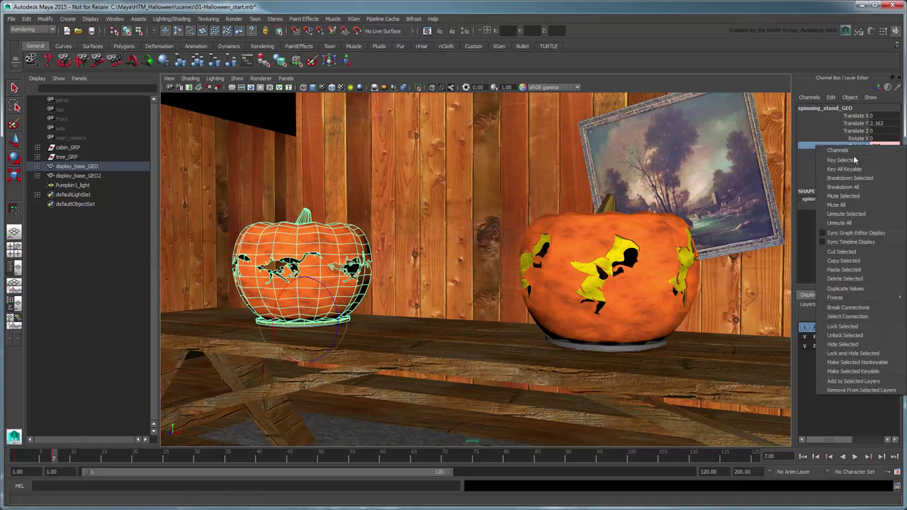
left_click(865, 160)
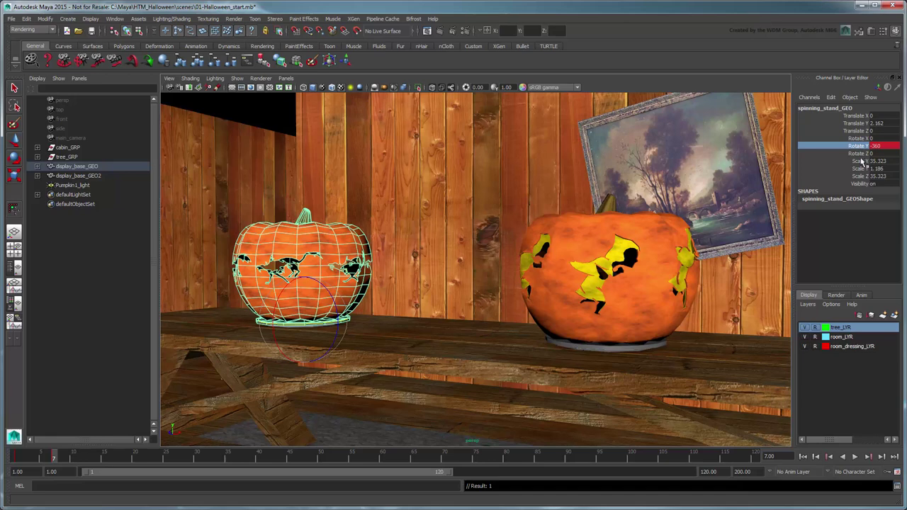
left_click(234, 19)
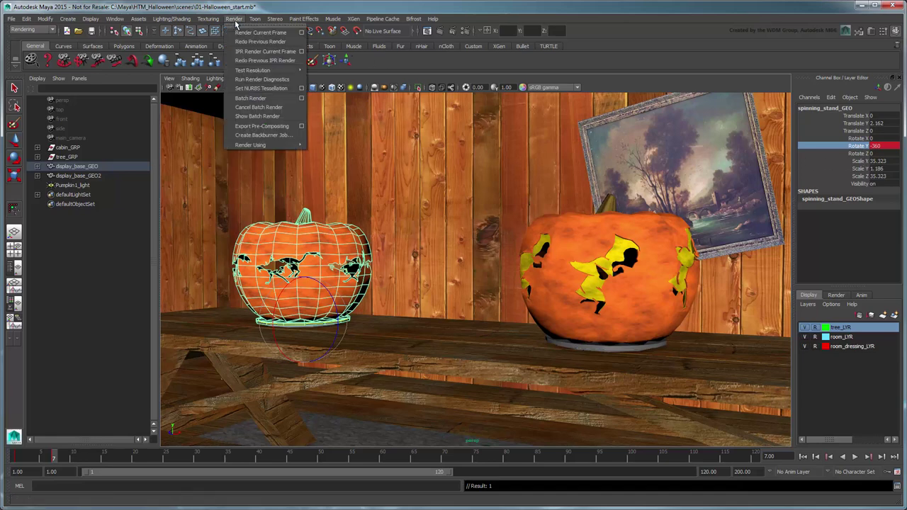
left_click(285, 98)
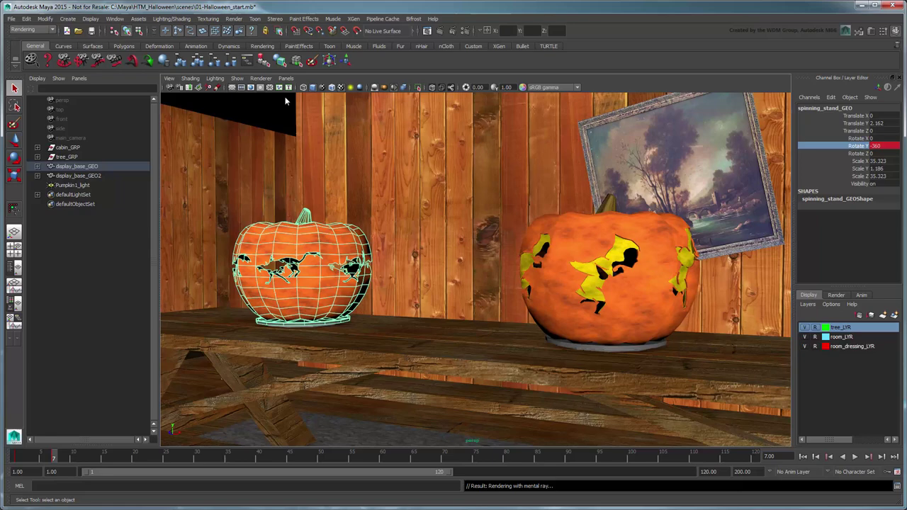